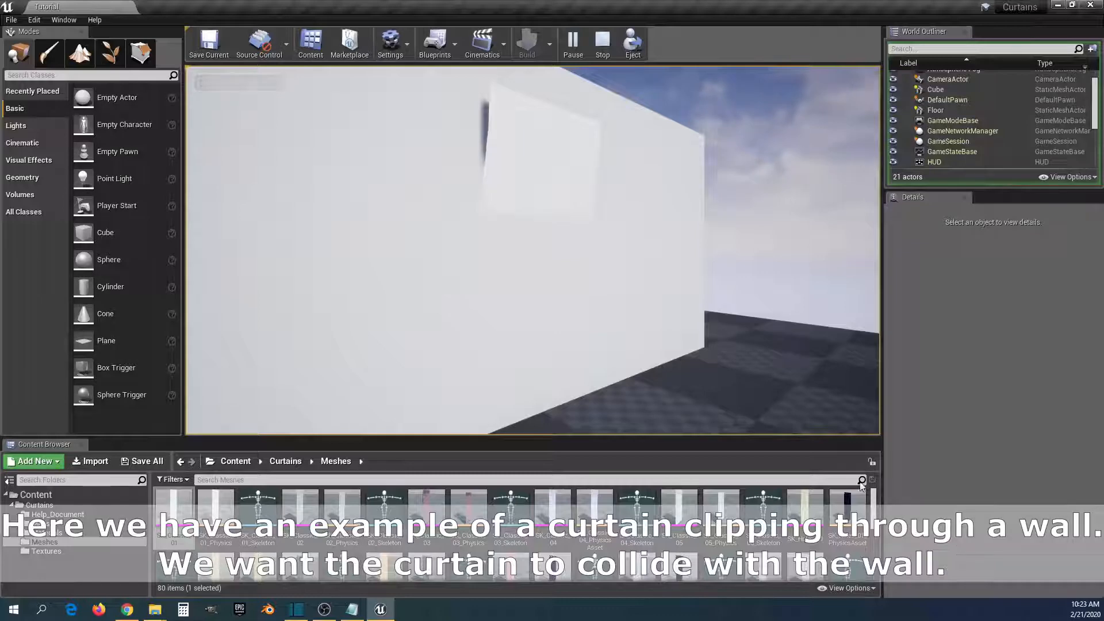
Step: Stop the play preview and delete the SK_Classic_01 curtain from the scene
click(779, 401)
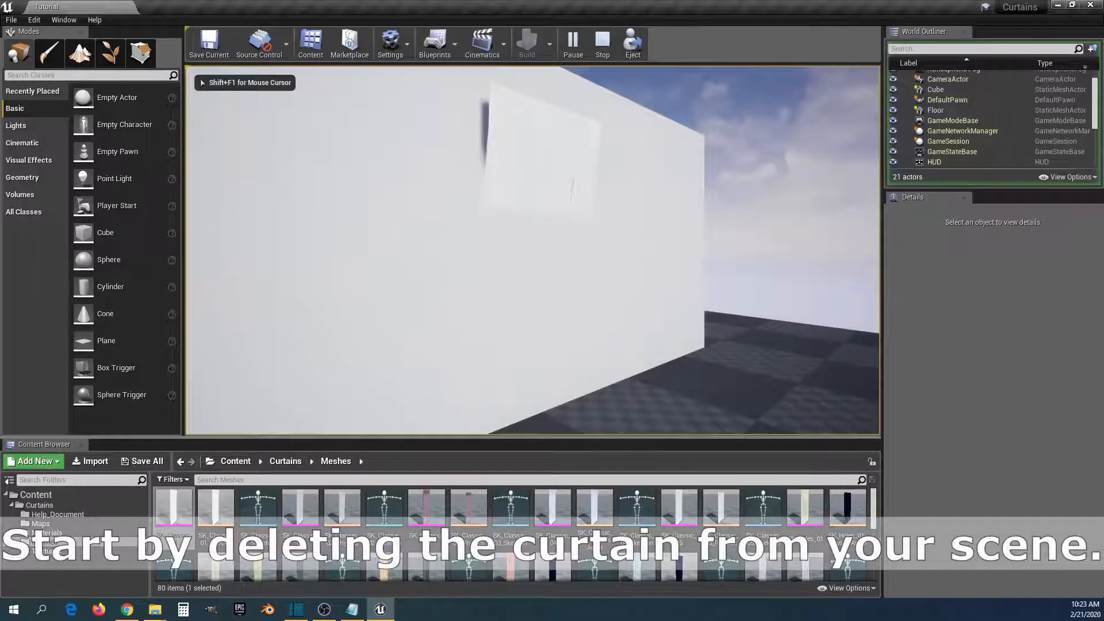
key(Escape)
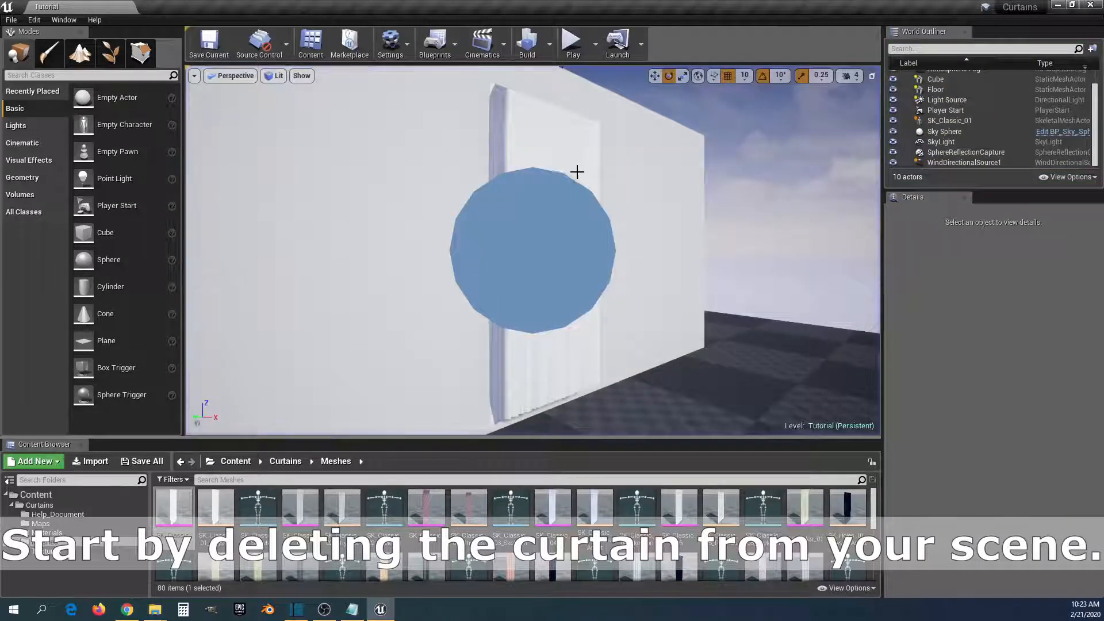
click(537, 141)
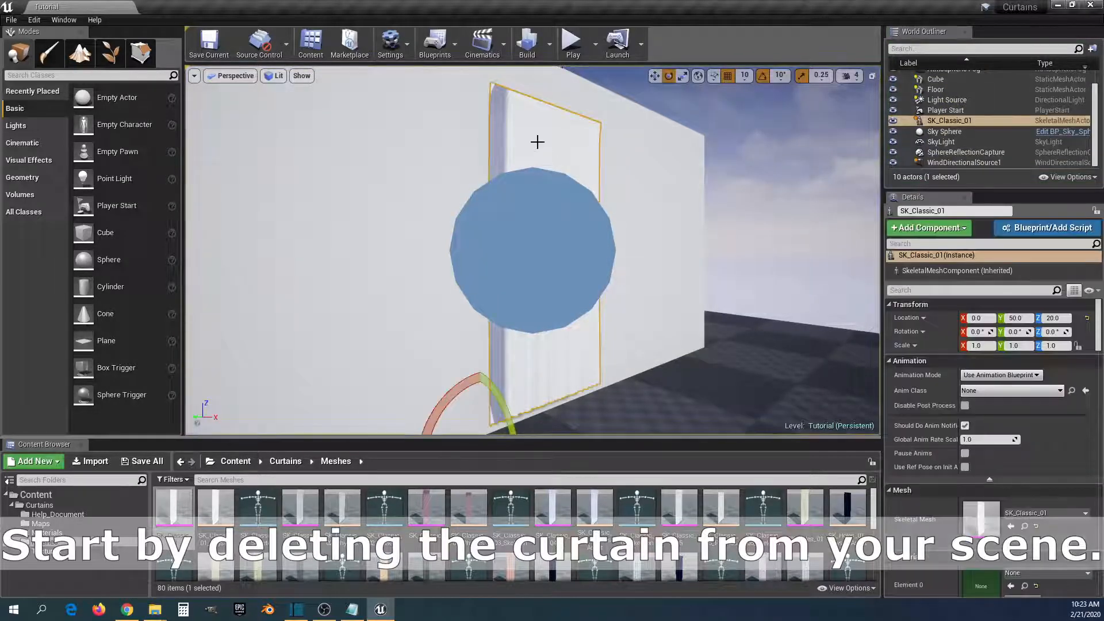
key(Delete)
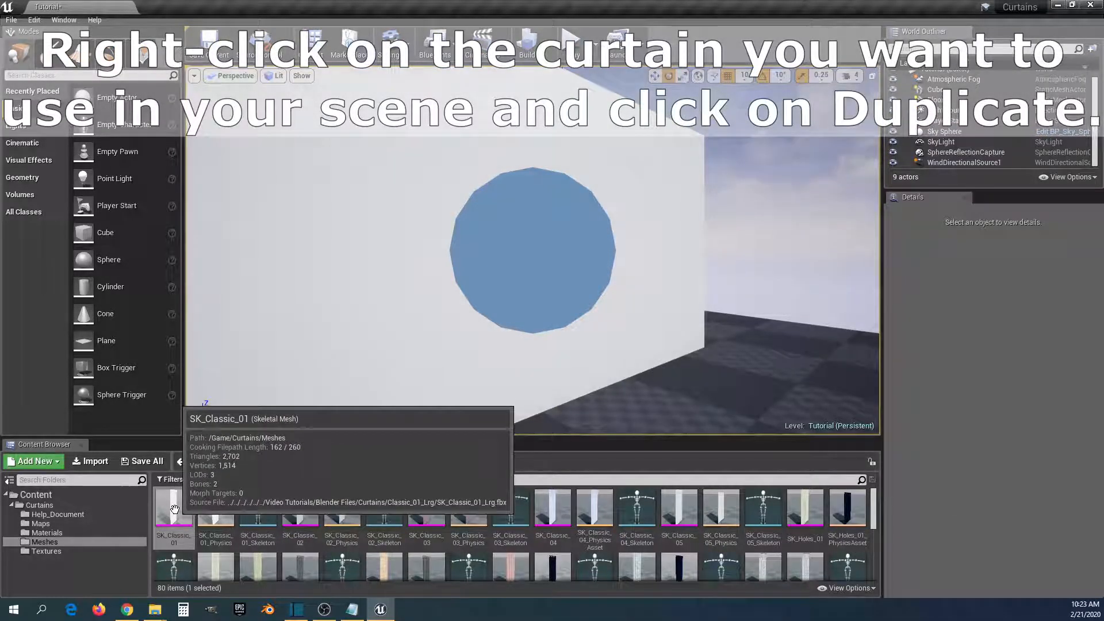
Step: Duplicate the SK_Classic_01 skeletal mesh as SK_Classic_01_Wall and save the modified level and mesh copy
right_click(175, 510)
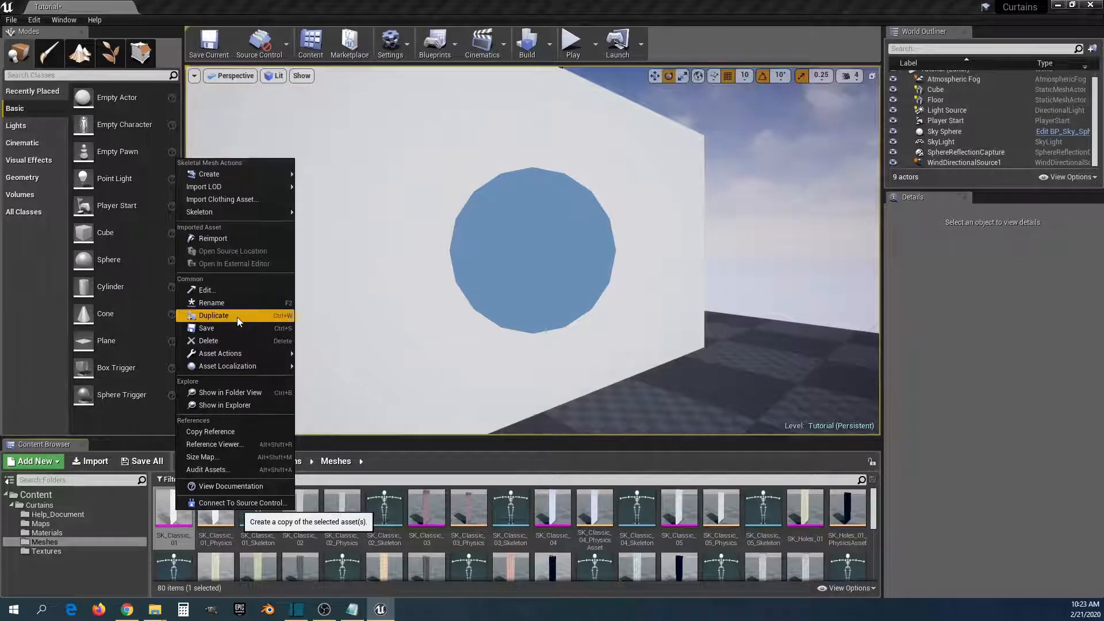
click(237, 317)
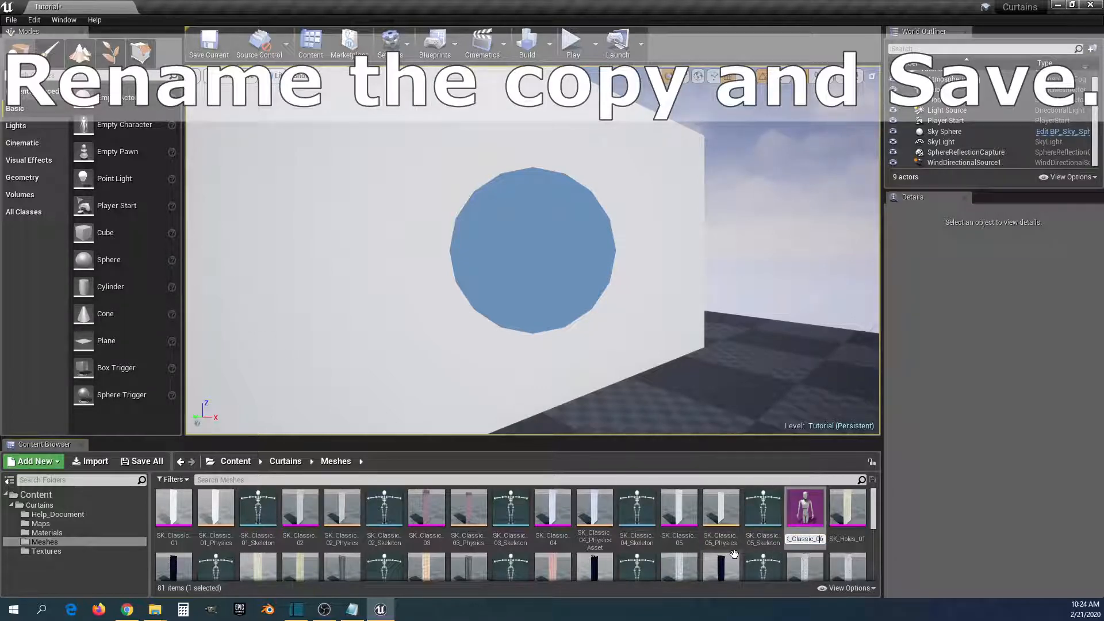
key(BackSpace)
text(1)
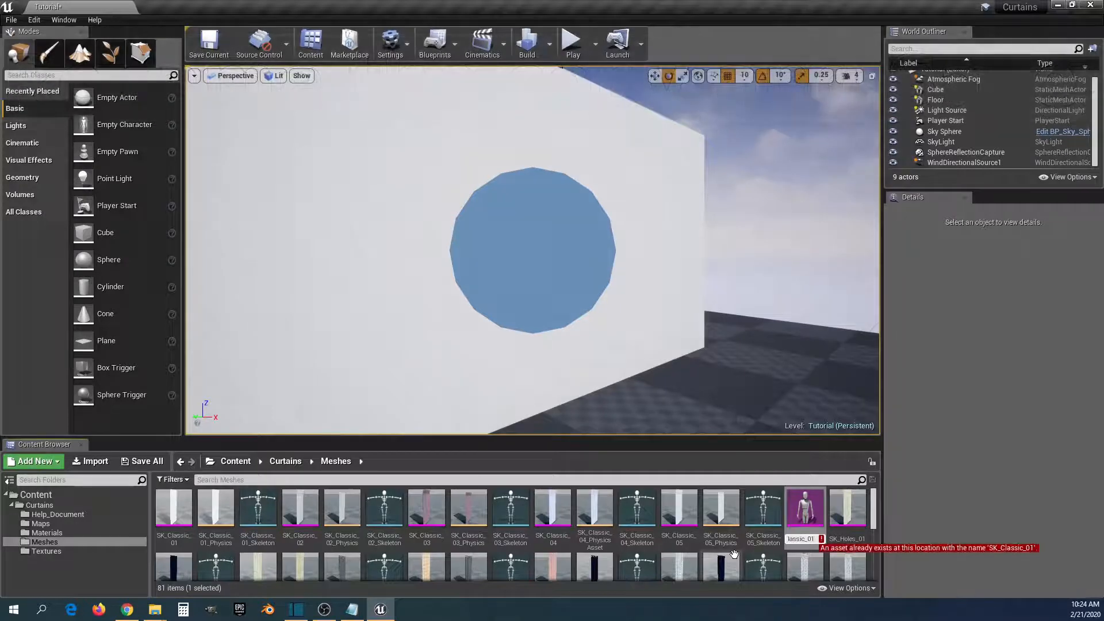
text(_)
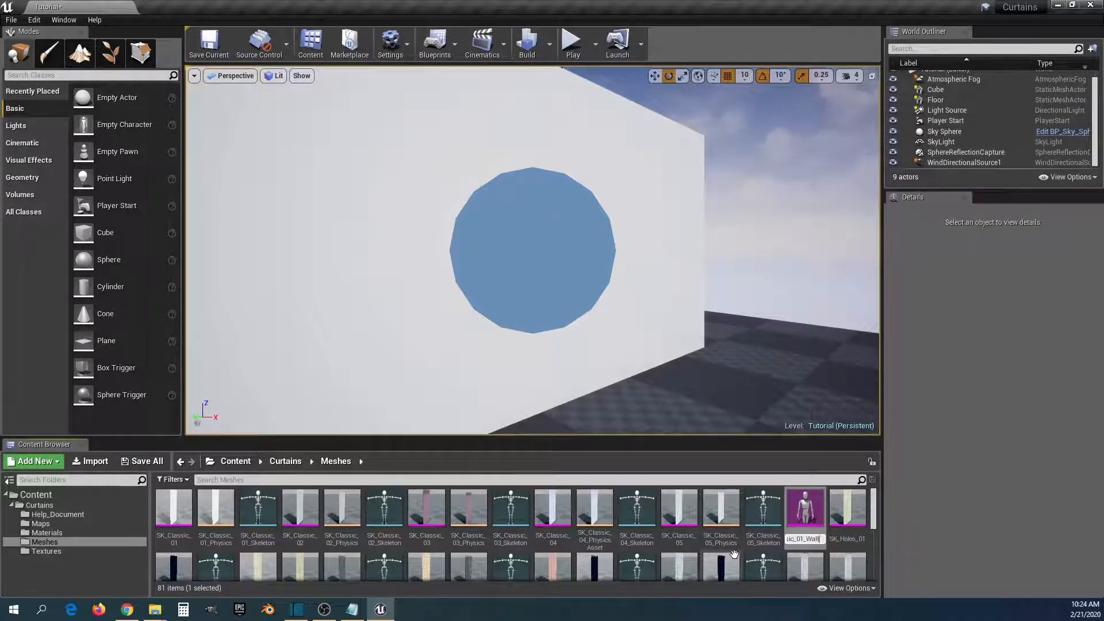
text(Wall)
key(Return)
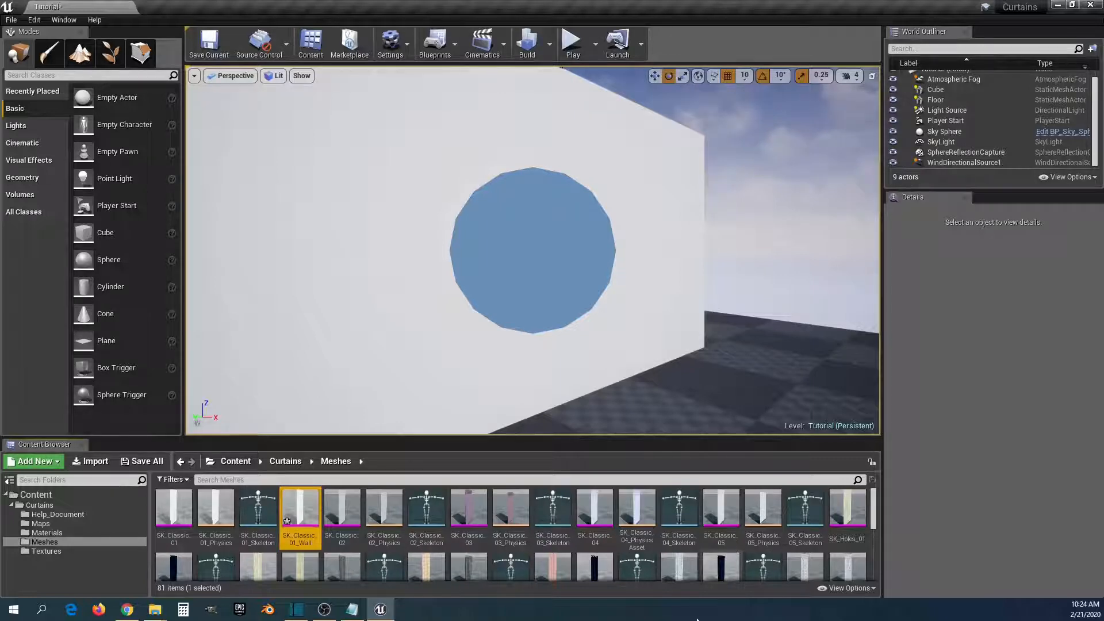
click(142, 461)
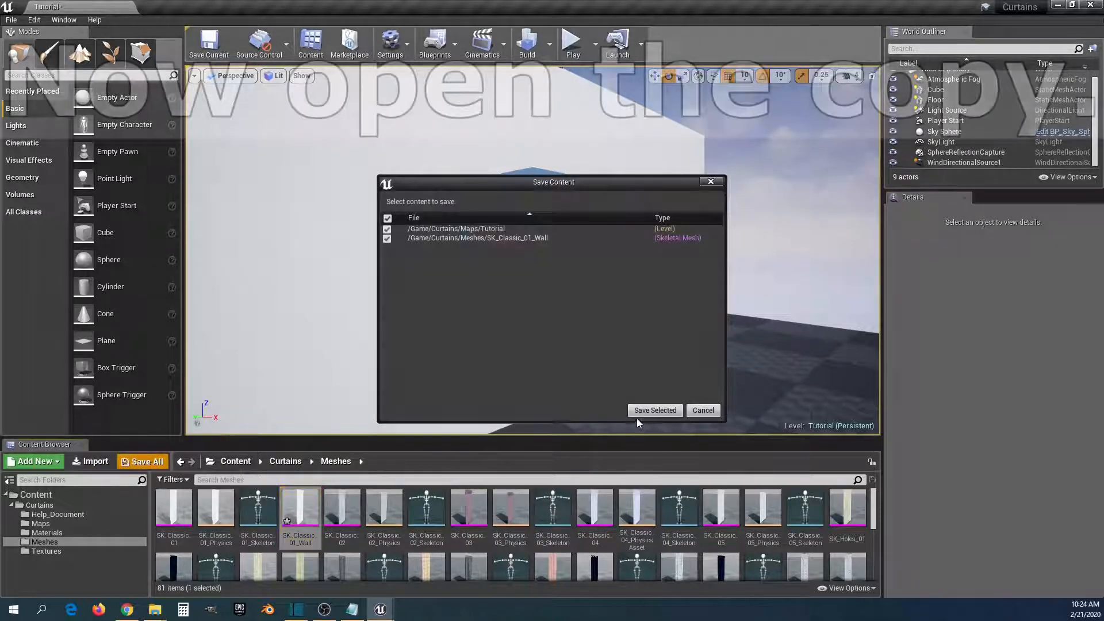
click(643, 410)
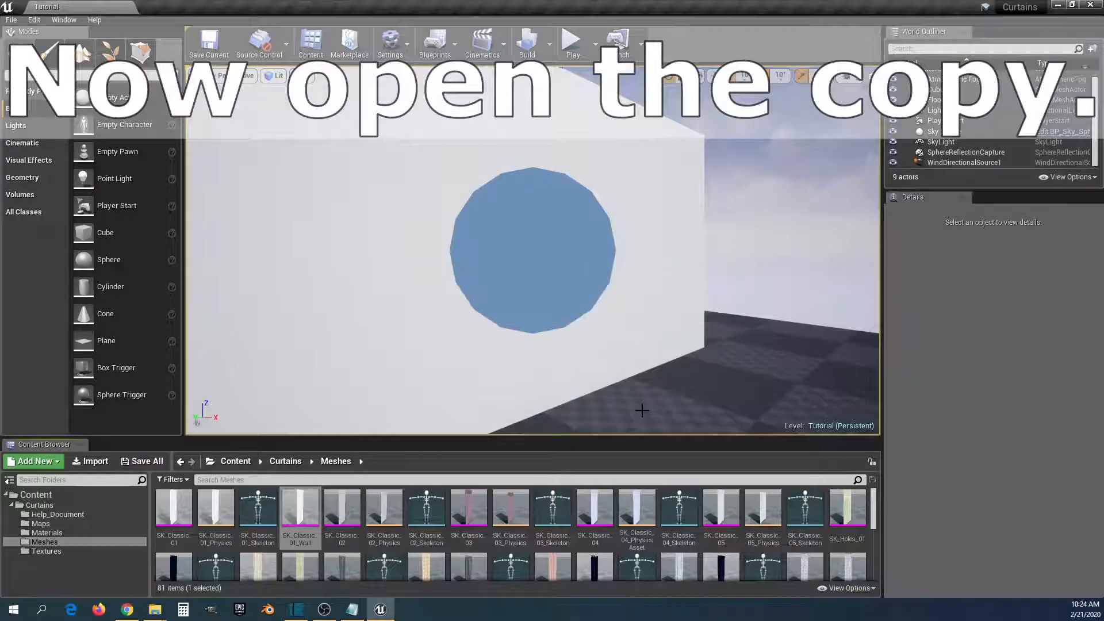
Step: Open the SK_Classic_01_Wall mesh and activate cloth painting for its clothing data SK_Classic_01_Lrg_Clothing_0
double_click(299, 513)
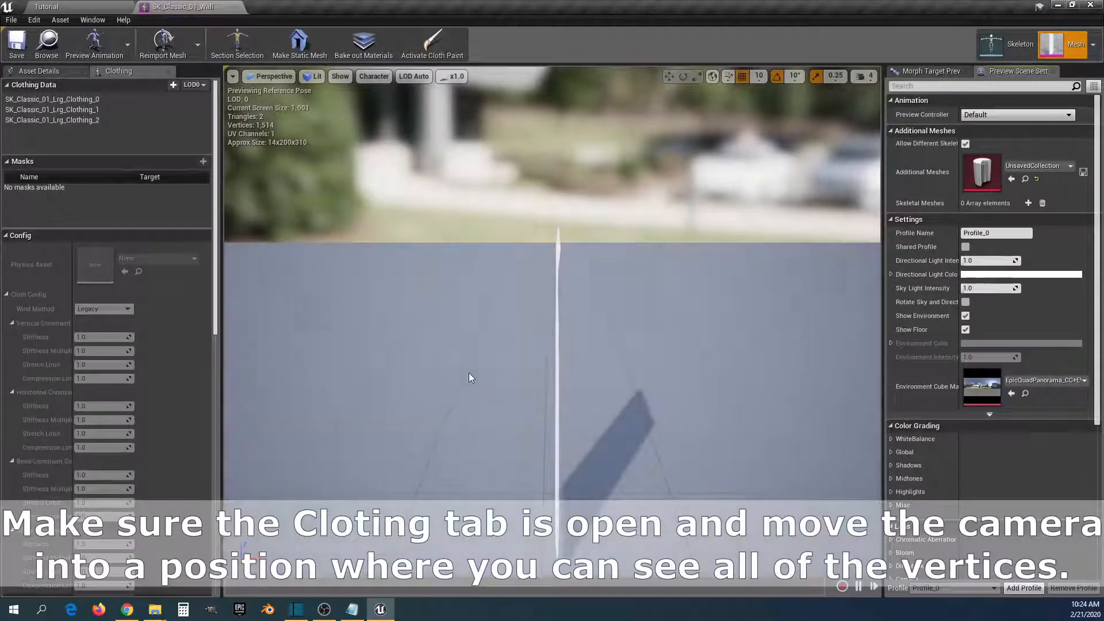
key(d)
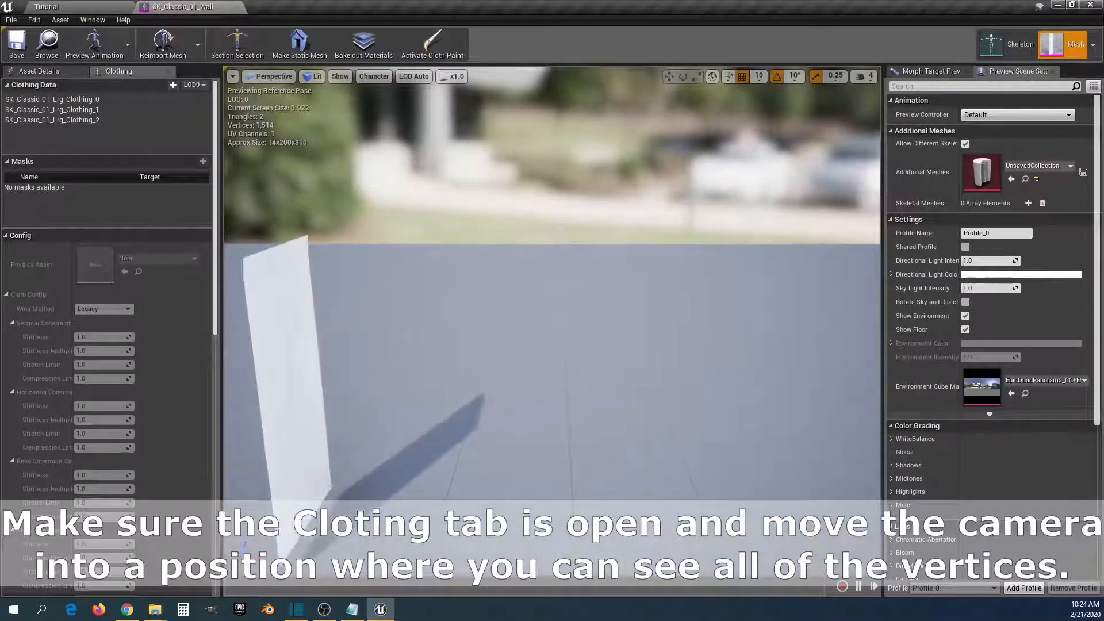
right_drag(552, 322, 201, 343)
key(d)
key(d)
key(q)
key(e)
right_drag(471, 376, 471, 373)
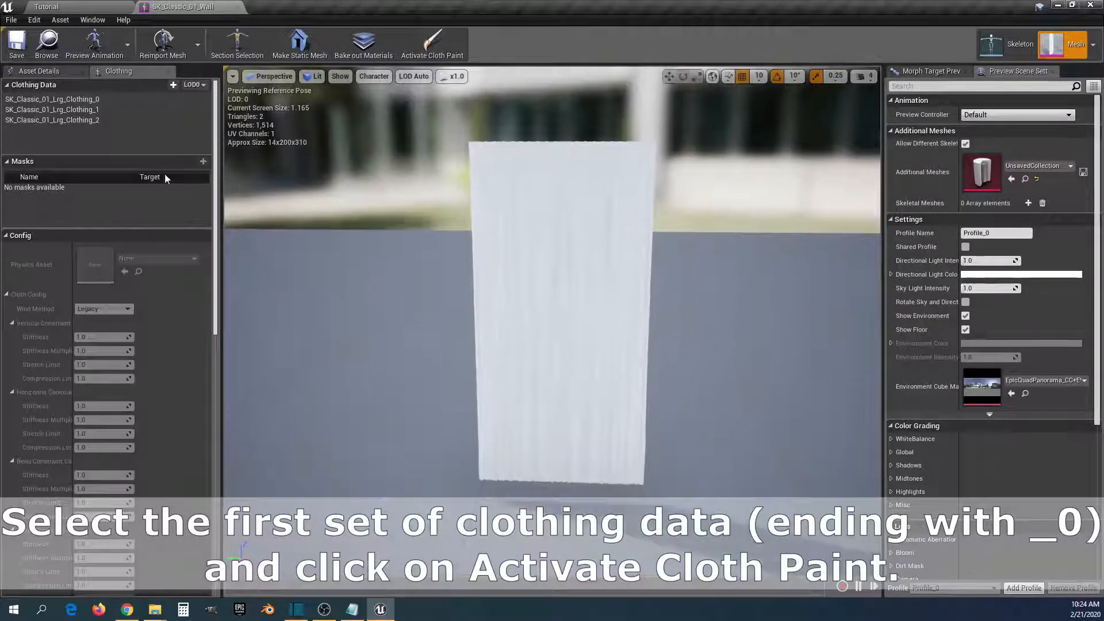
click(78, 99)
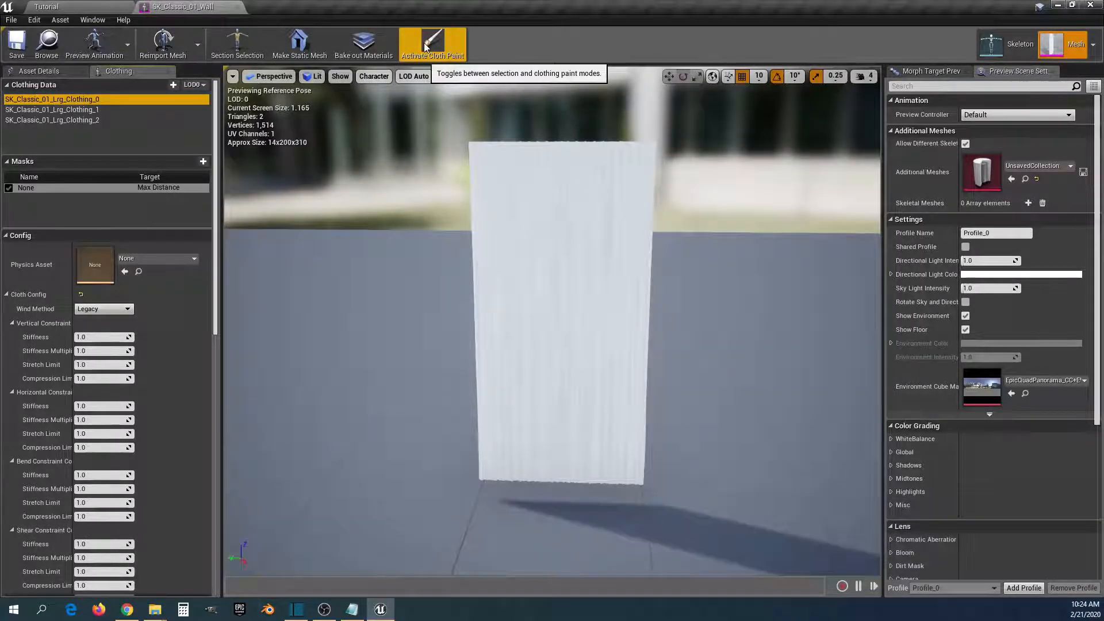
click(424, 46)
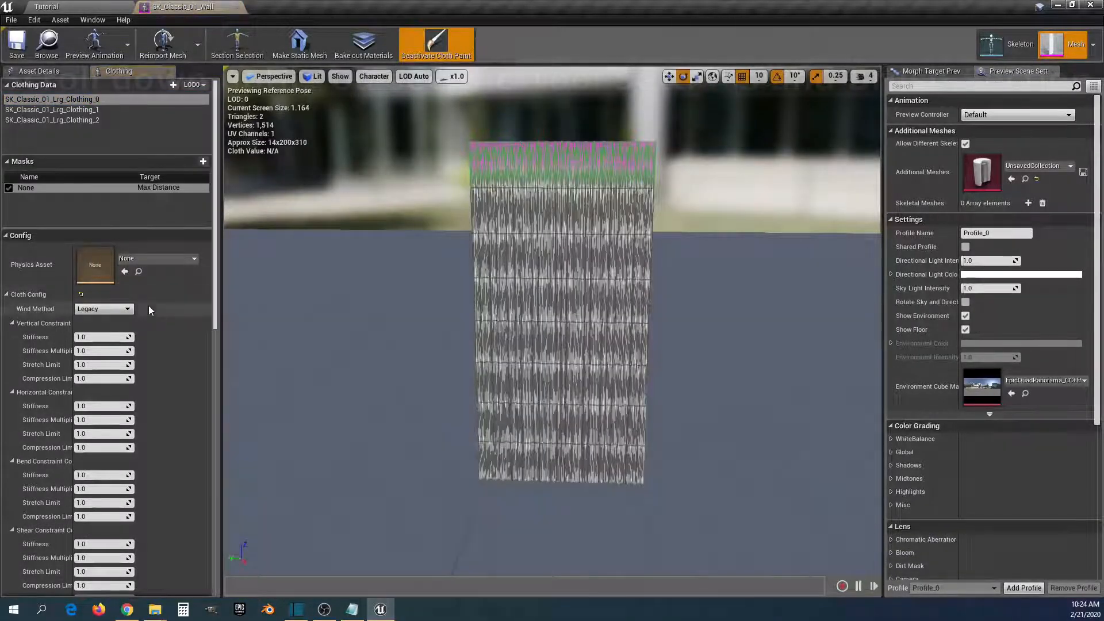
Step: Set the cloth Paint Value to 8 and the brush to radius 20, strength 1.0 and falloff 0.0
scroll(150, 346, down, 3)
scroll(151, 348, down, 10)
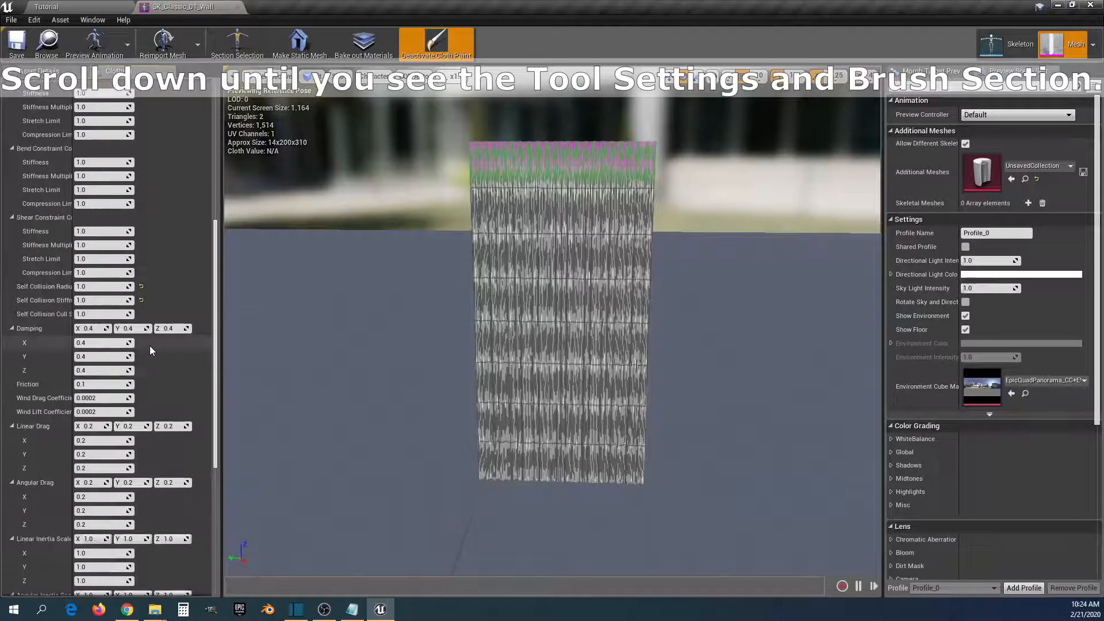
scroll(149, 347, down, 5)
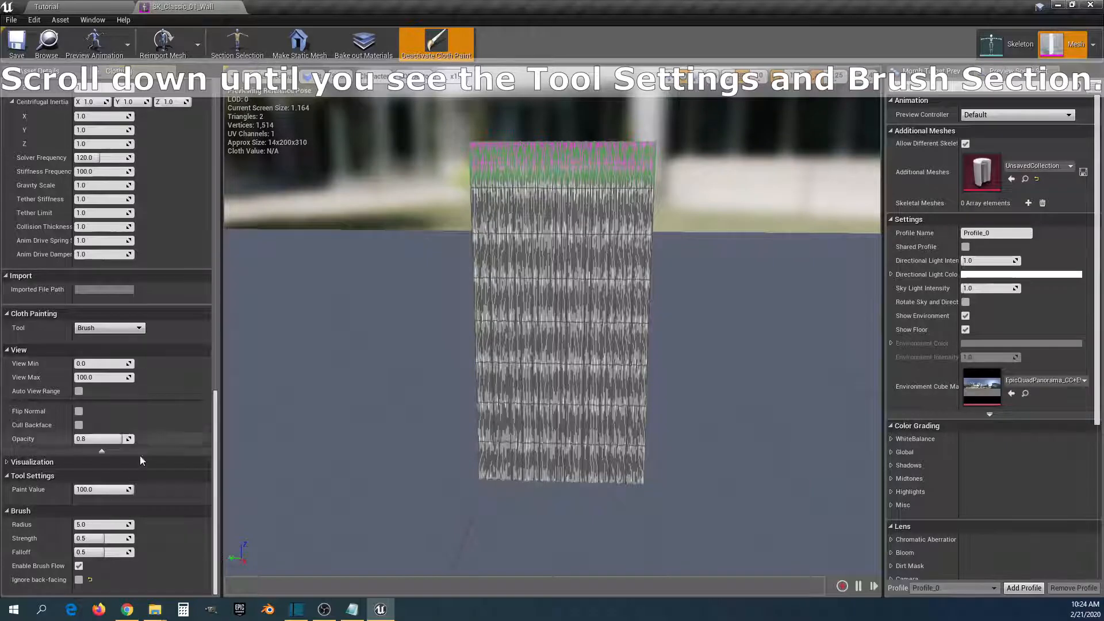
click(104, 489)
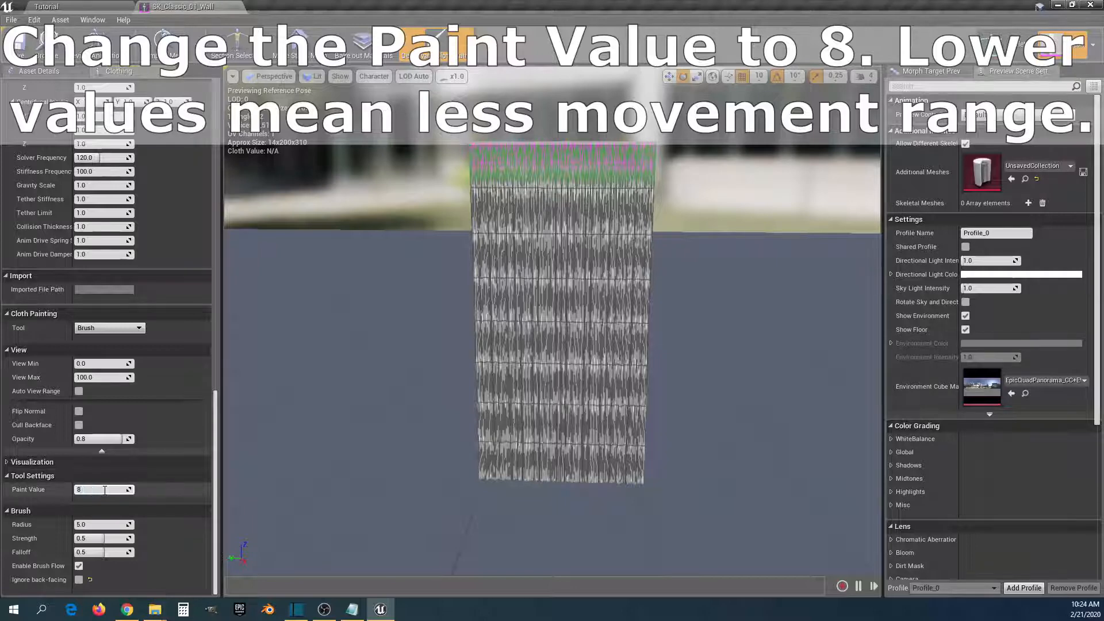
click(106, 525)
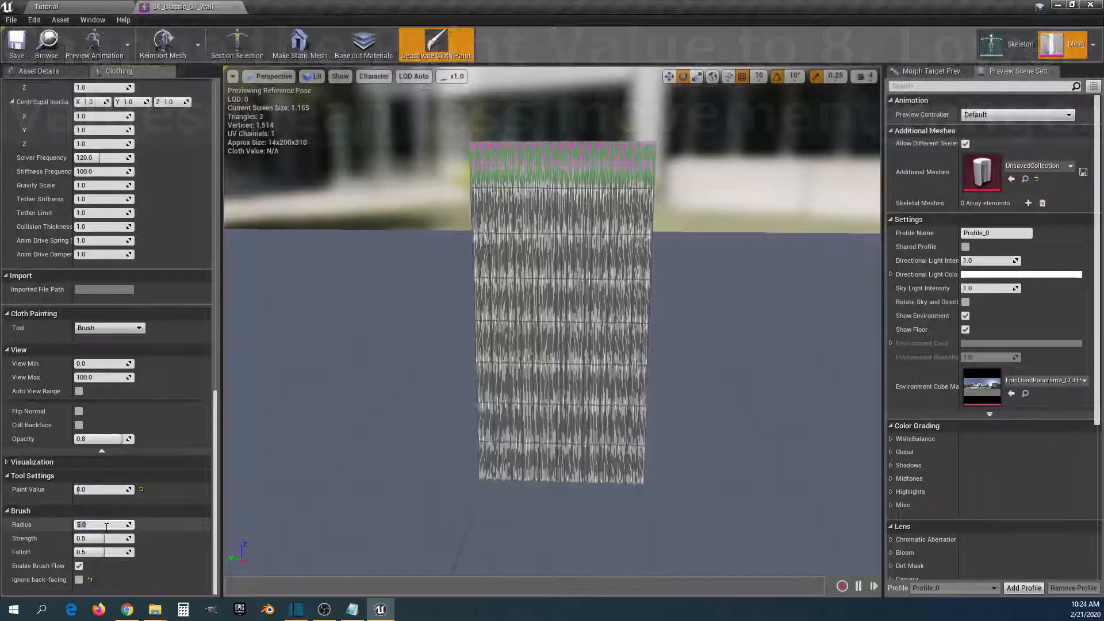
text(20)
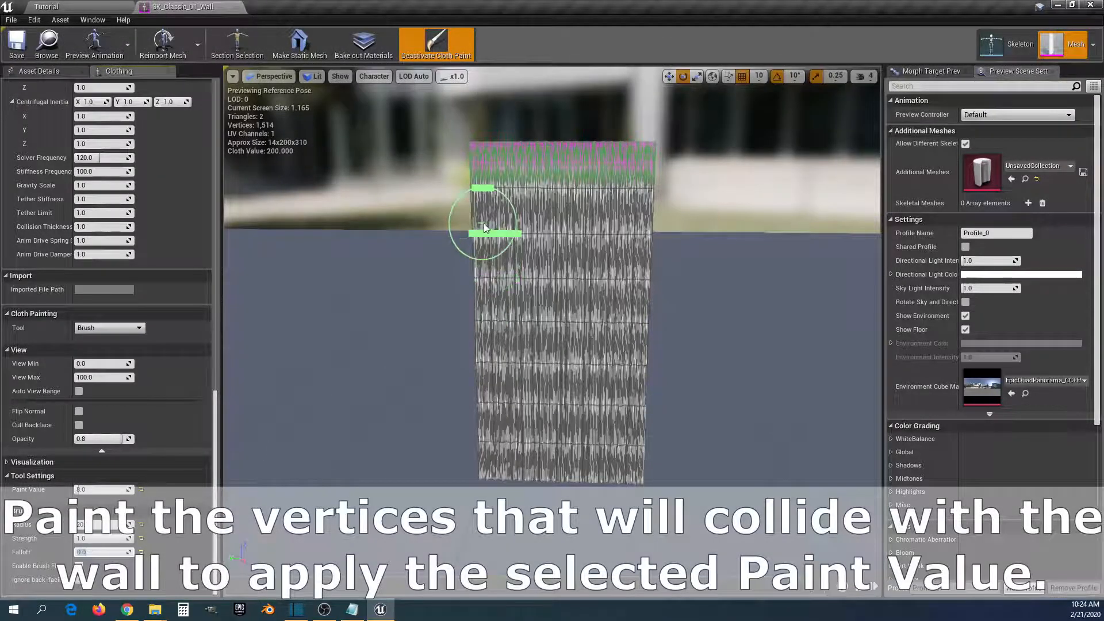
Step: Paint all curtain vertices from below the top edge down to the hem, leave cloth painting and save the mesh
click(482, 223)
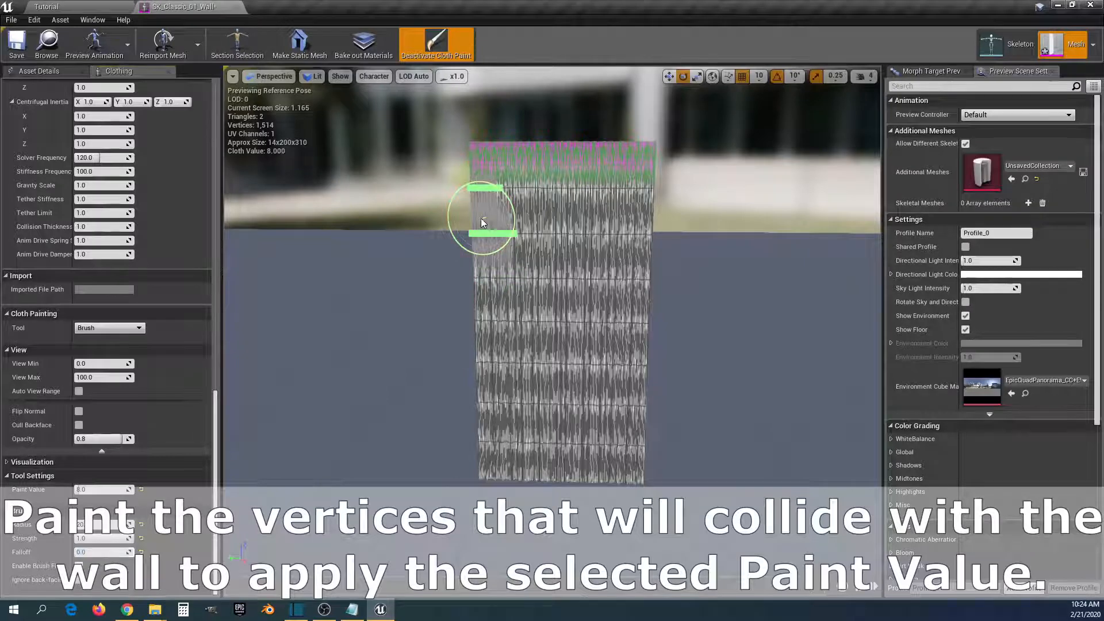
mouse_move(547, 215)
mouse_down()
mouse_move(640, 213)
mouse_move(646, 257)
mouse_move(474, 258)
mouse_up()
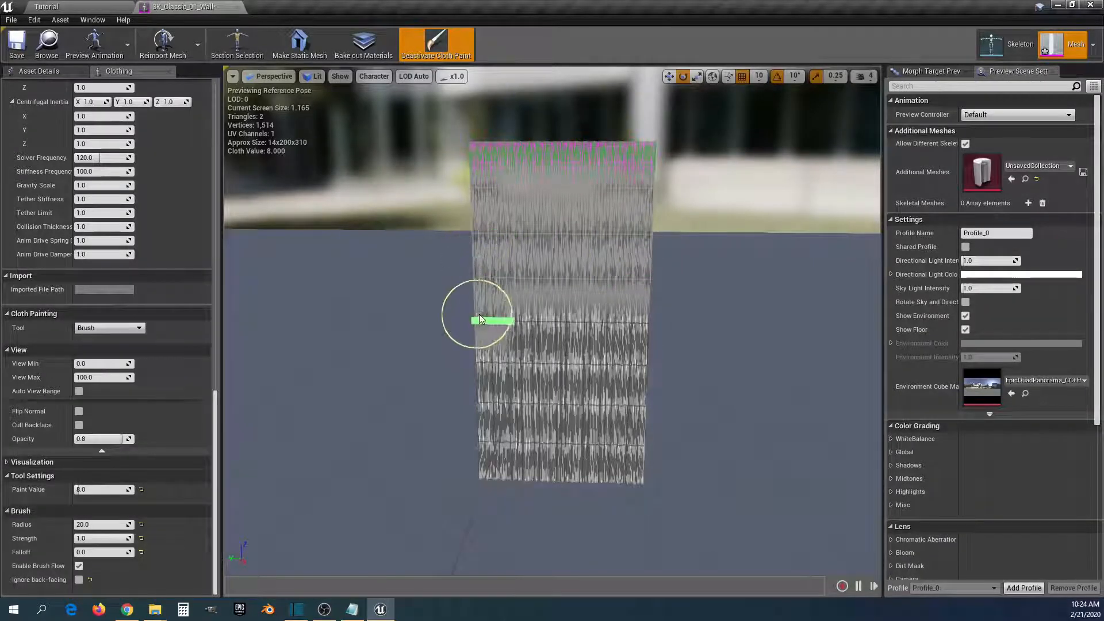
mouse_move(478, 314)
mouse_down()
mouse_move(635, 299)
mouse_move(640, 346)
mouse_move(486, 348)
mouse_up()
mouse_move(524, 390)
mouse_down()
mouse_move(636, 392)
mouse_move(581, 423)
mouse_move(499, 423)
mouse_move(486, 465)
mouse_move(644, 464)
mouse_up()
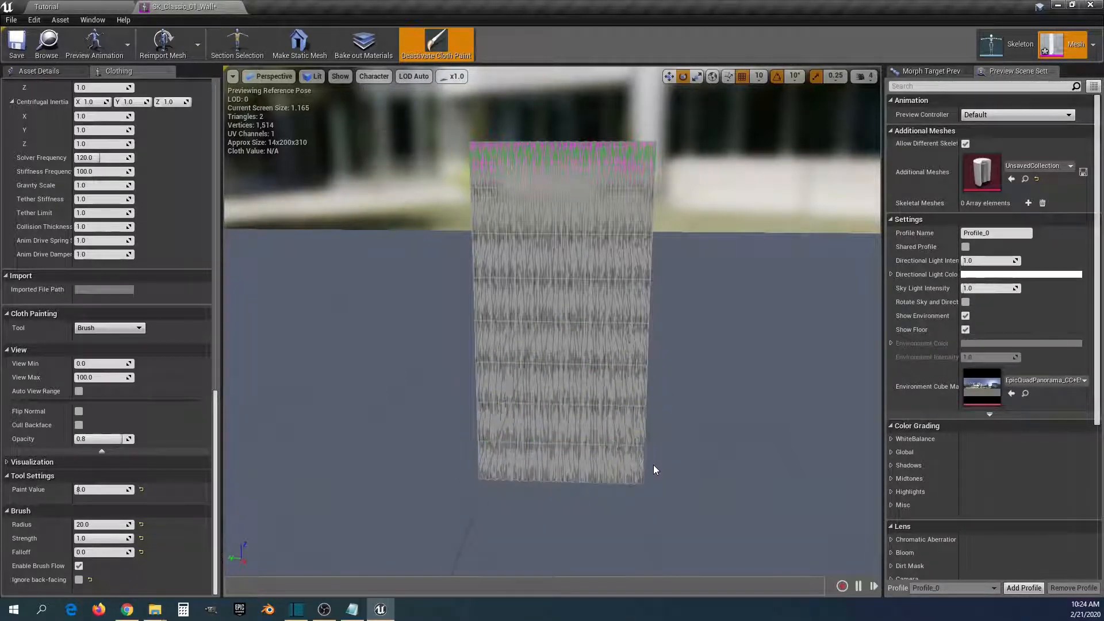
click(430, 47)
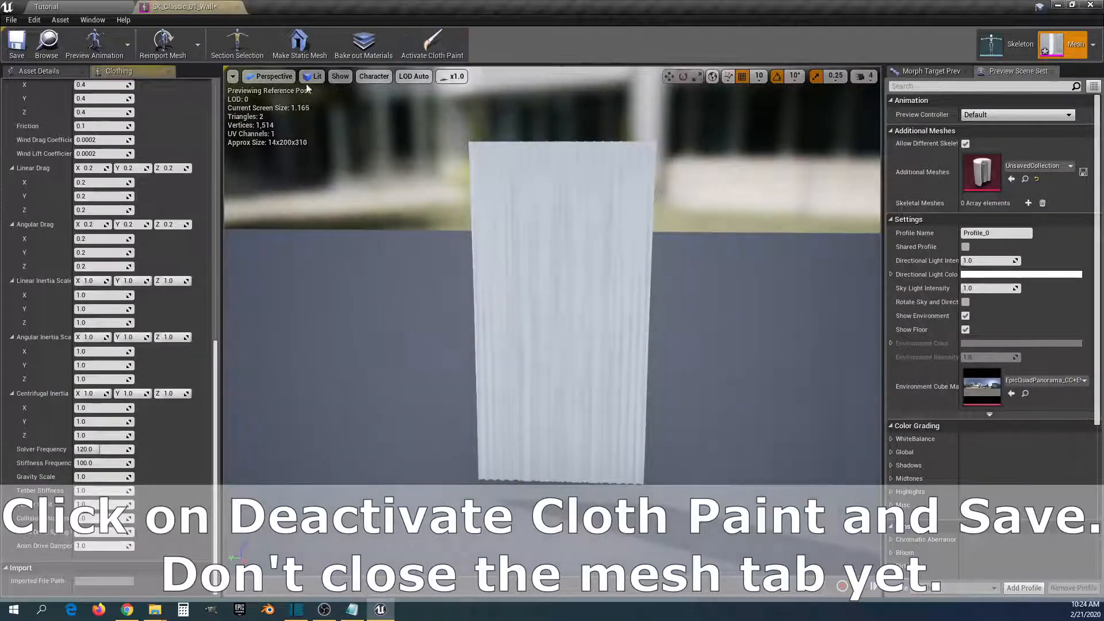
click(17, 45)
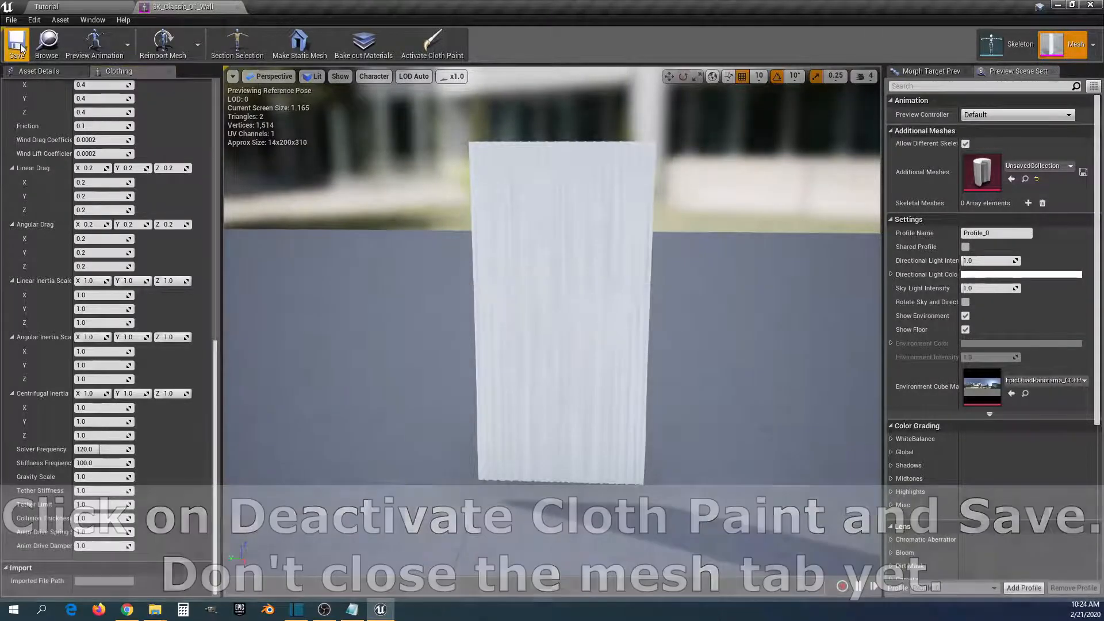
Step: Place SK_Classic_01_Wall in the Tutorial level against the wall and move it along Y to location 0, 50, 20
click(74, 10)
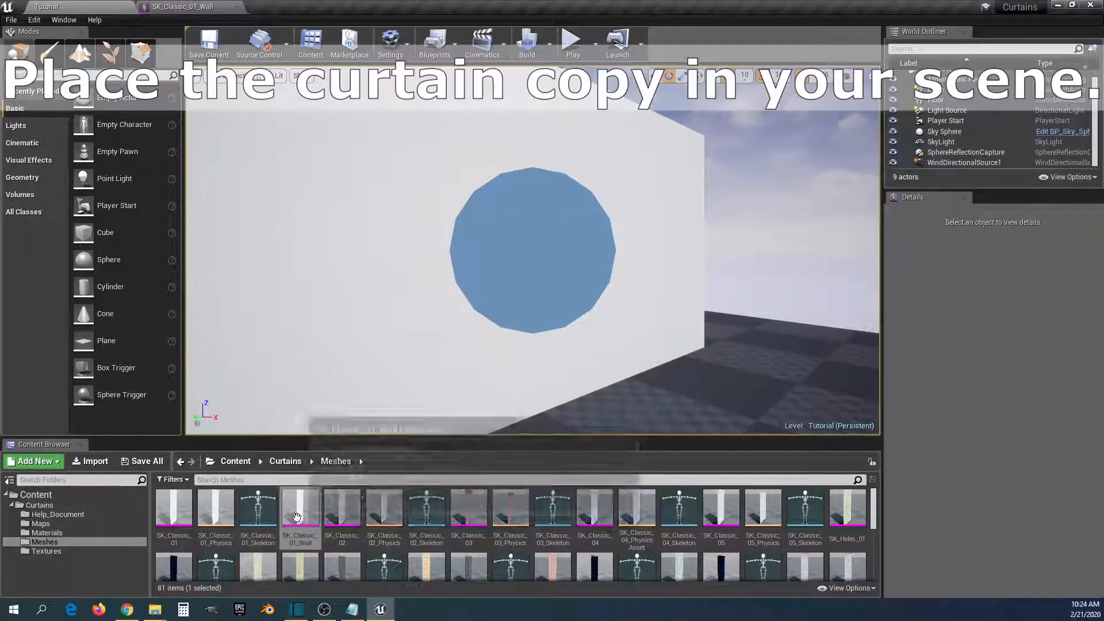
drag(300, 509, 515, 427)
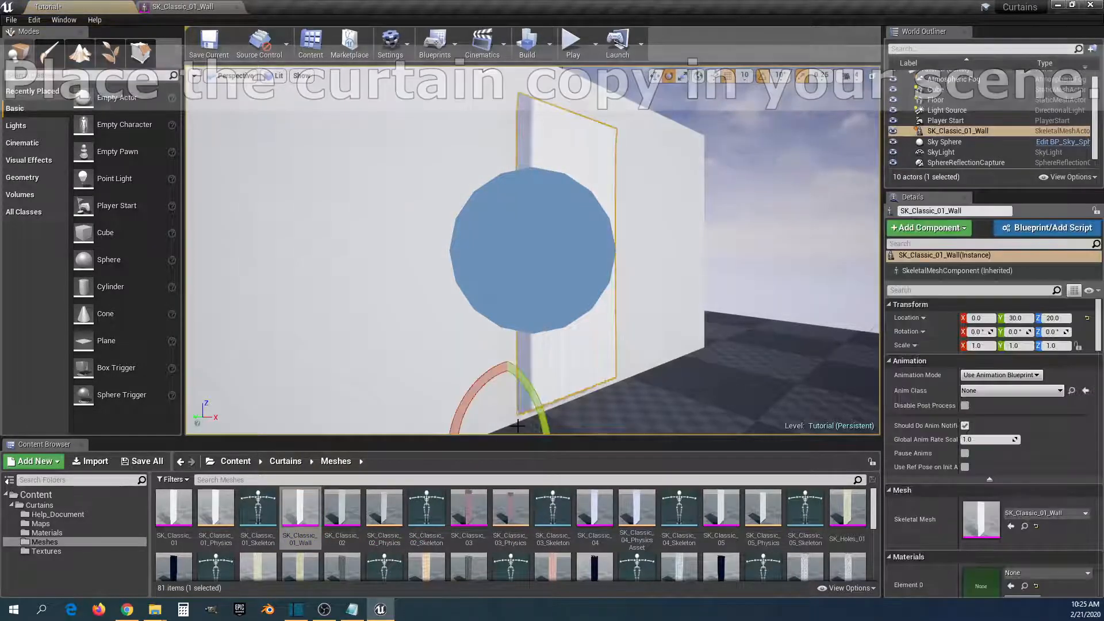
right_drag(637, 366, 636, 411)
key(w)
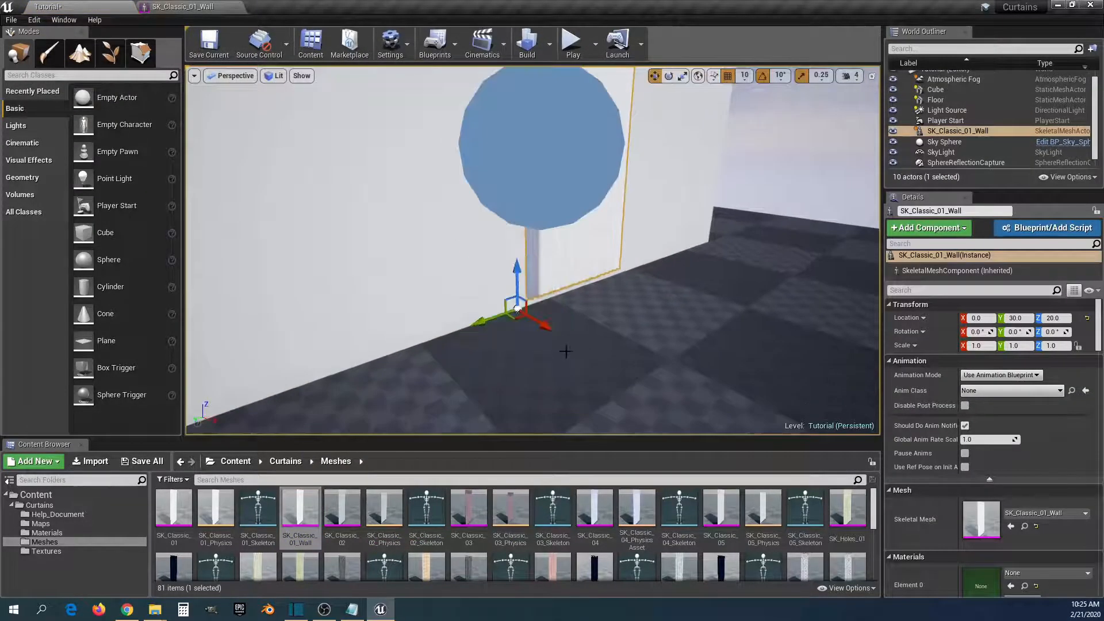
drag(474, 325, 452, 343)
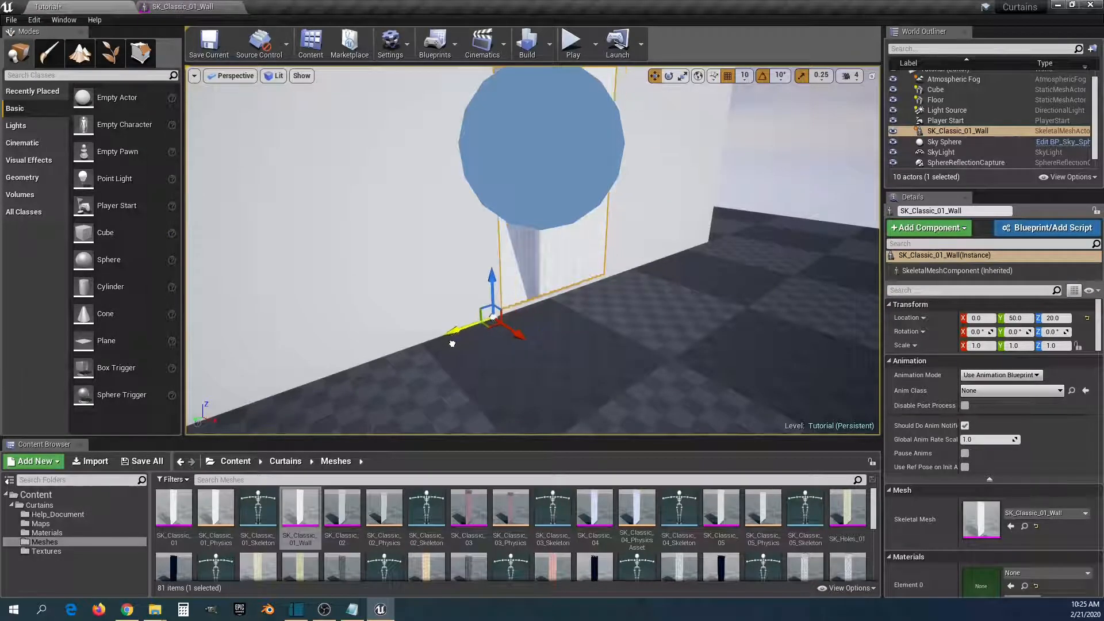
Step: Play the level and examine up close how the curtain moves against the wall
click(568, 41)
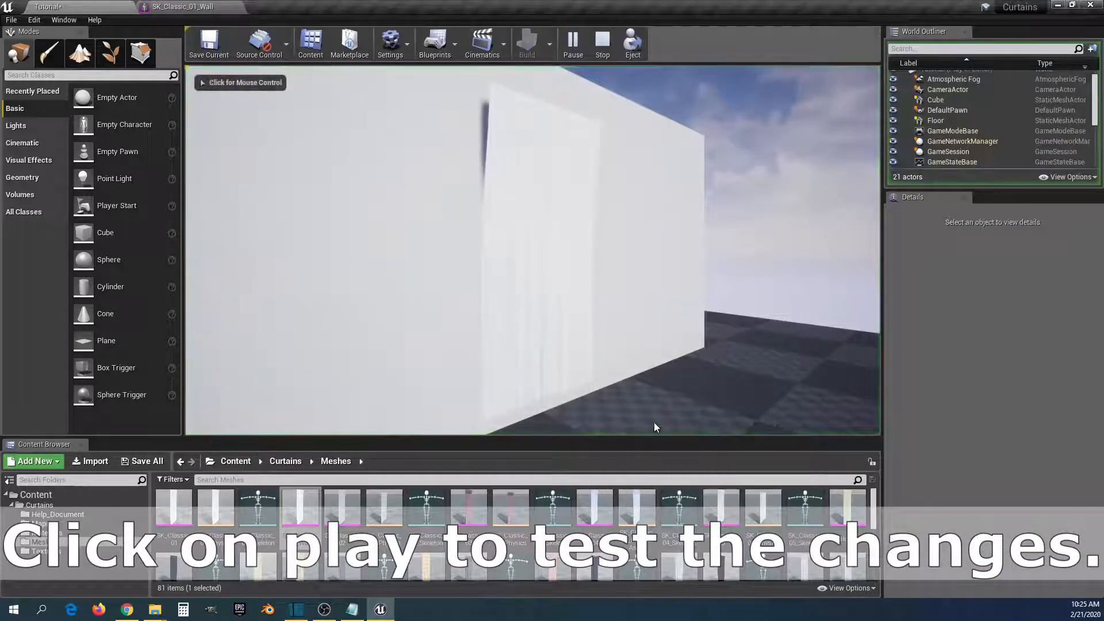
click(687, 383)
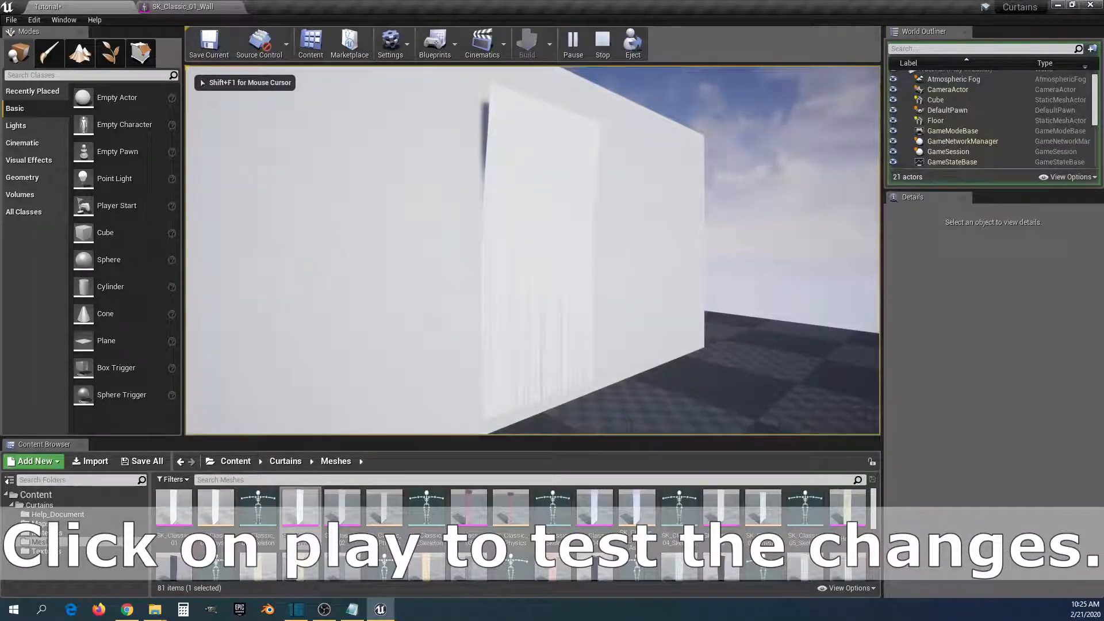
key(w)
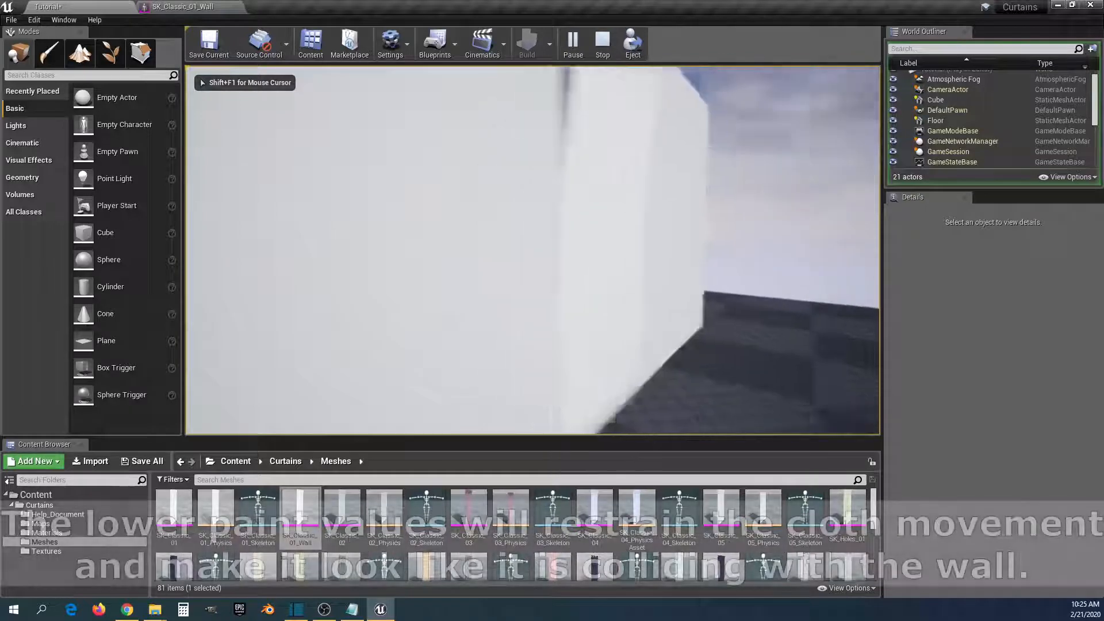
key(w)
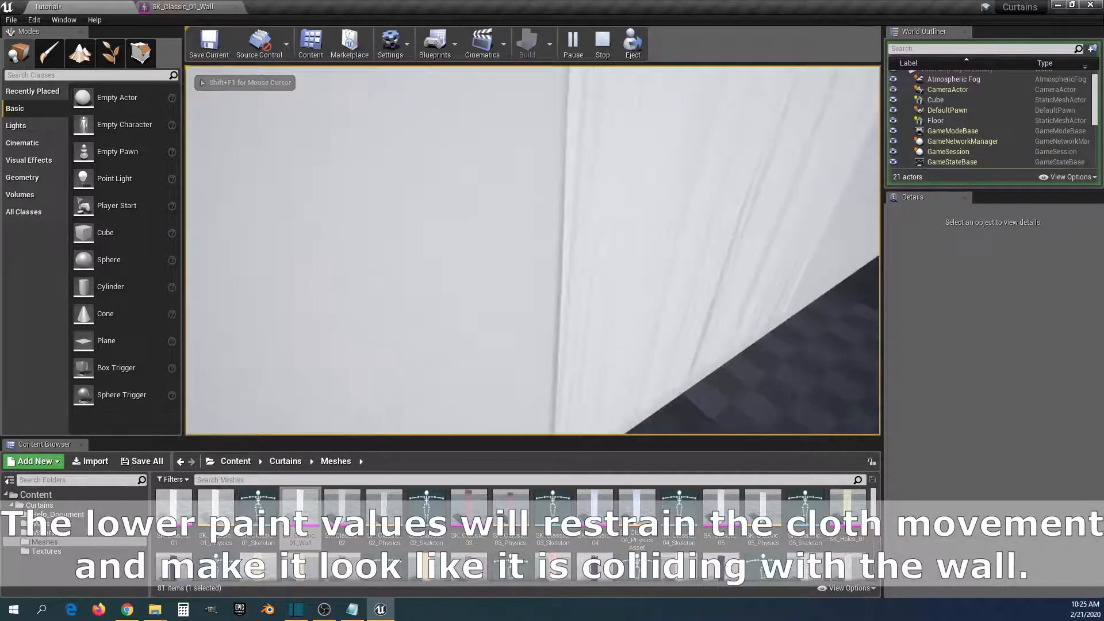
key(s)
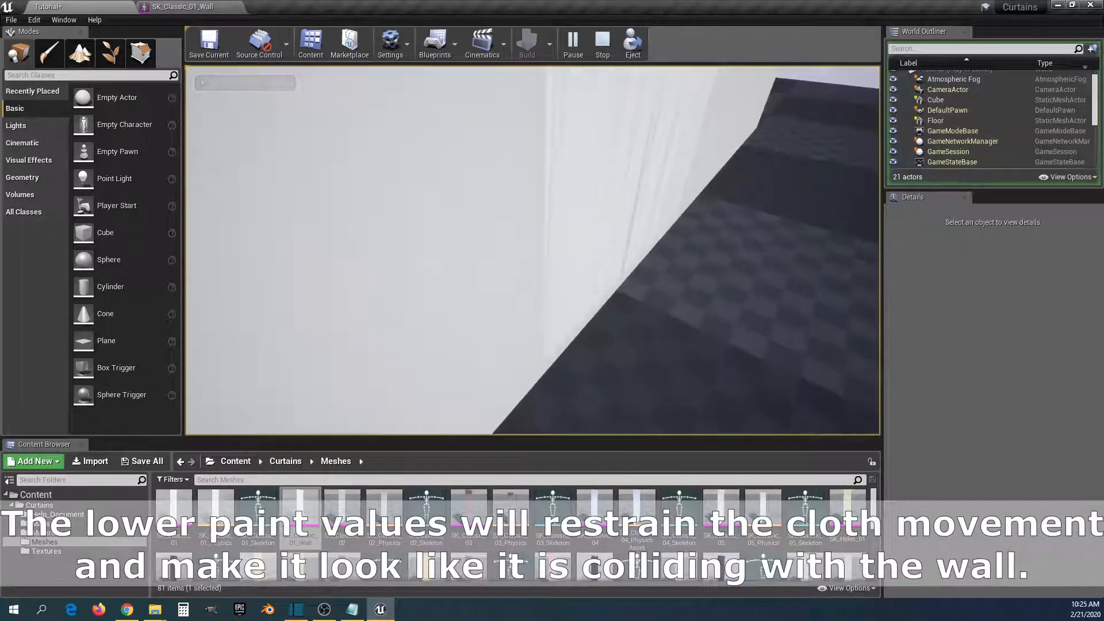
Step: Examine the curtain against the wall from both sides and from farther back, and end the play session
key(d)
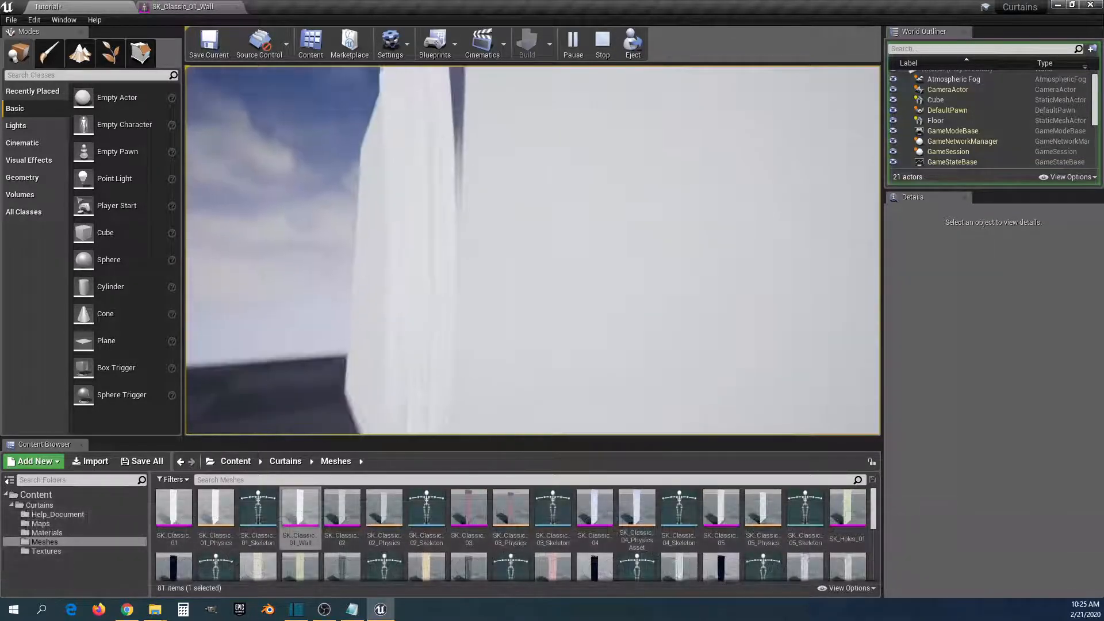
key(a)
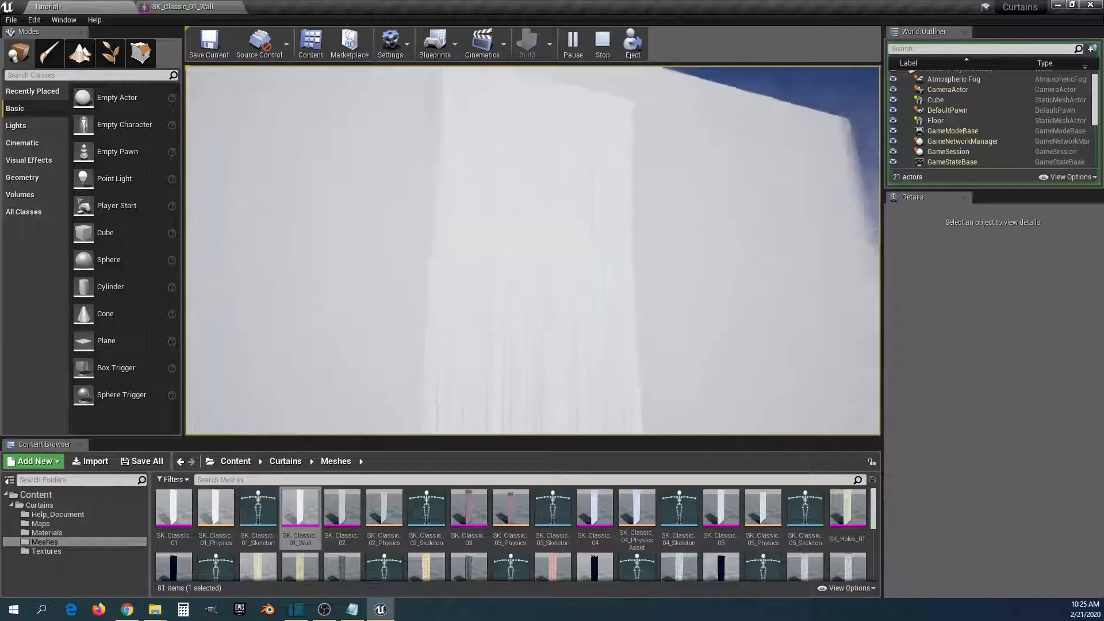
key(s)
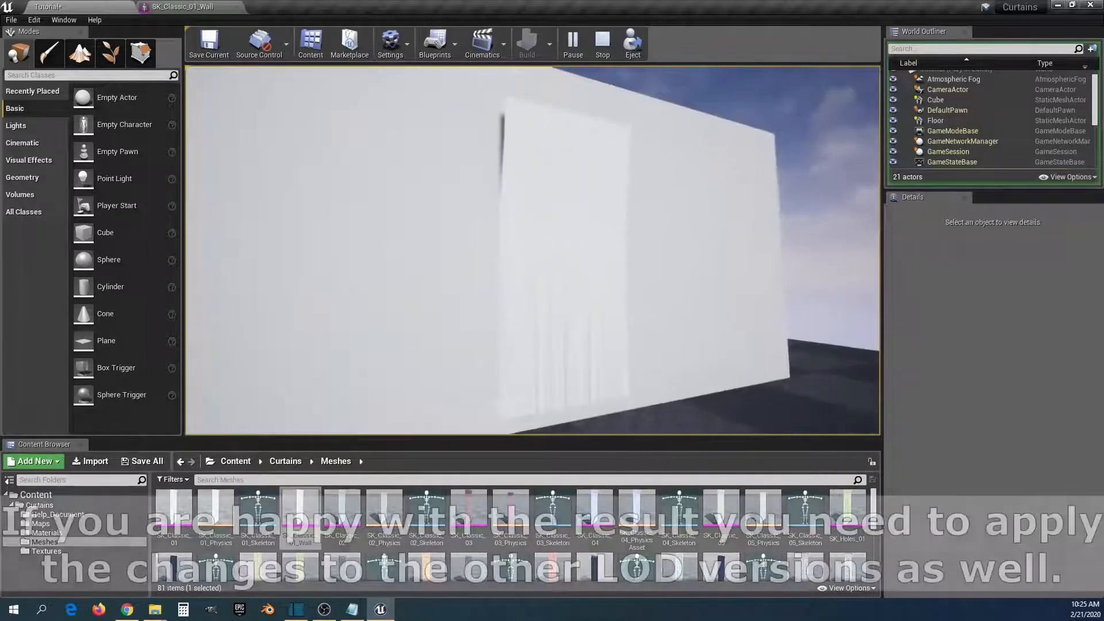
key(Escape)
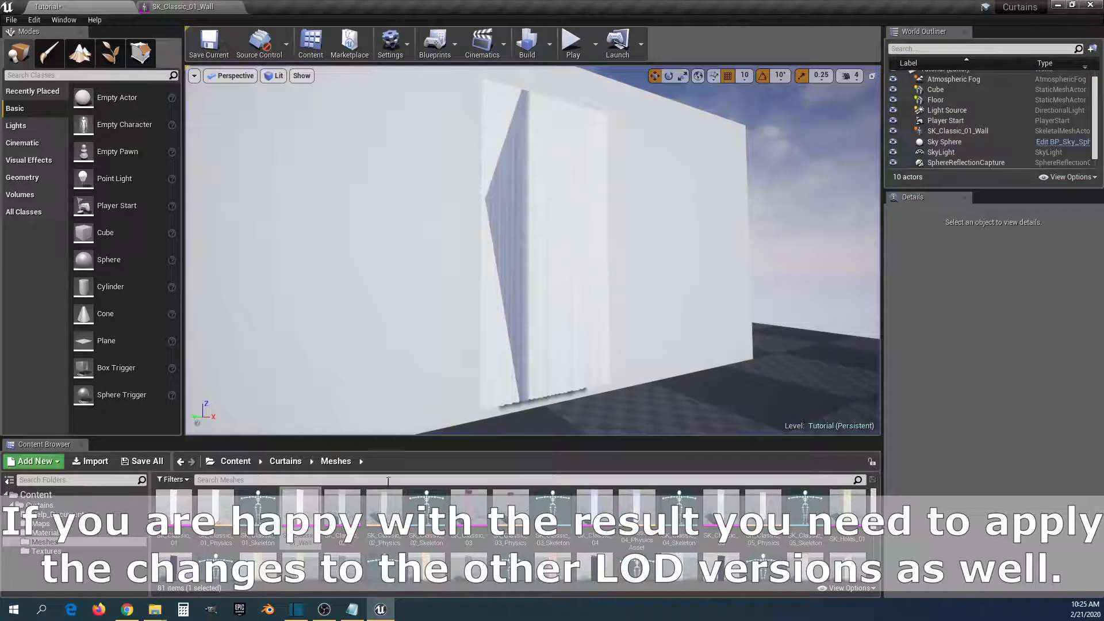
Step: Return to the SK_Classic_01_Wall mesh editor and set its LOD Picker to LOD 1
click(179, 8)
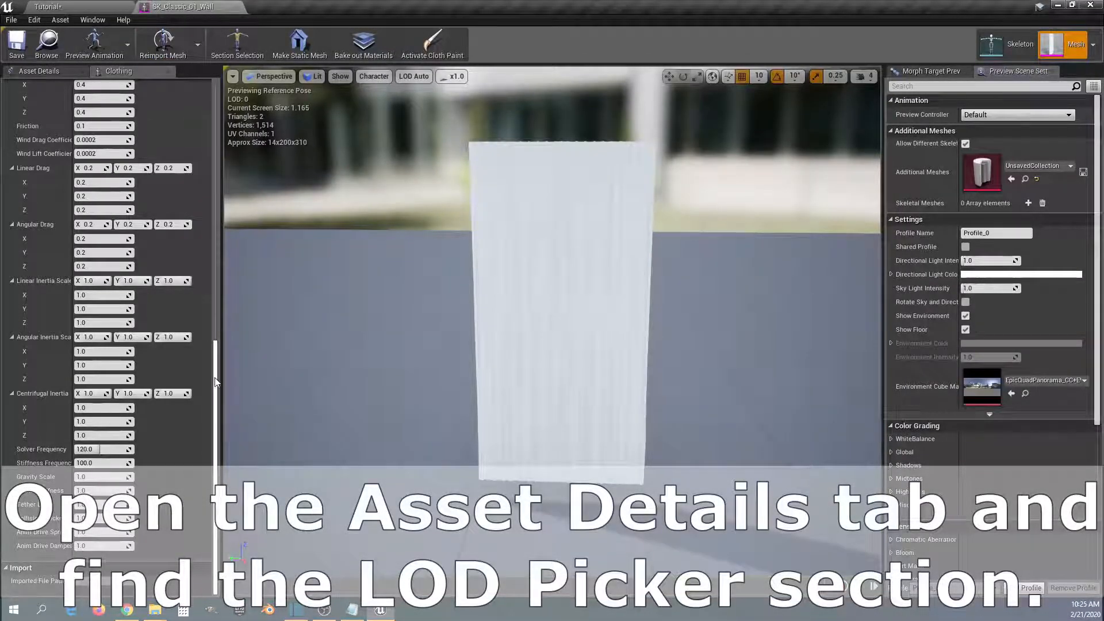
drag(216, 382, 216, 118)
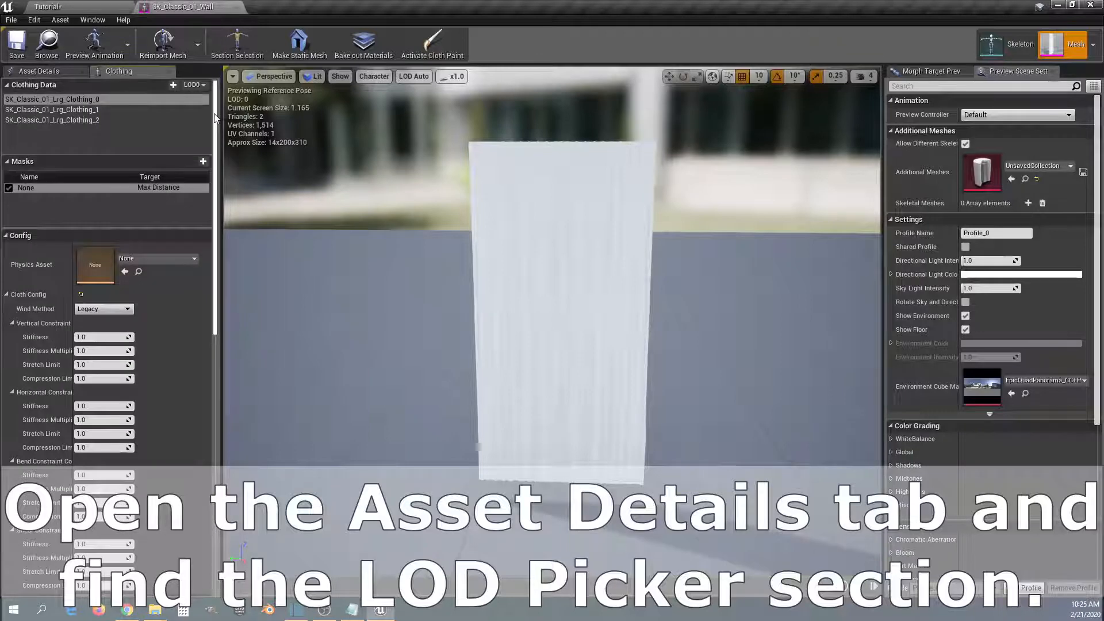
click(52, 74)
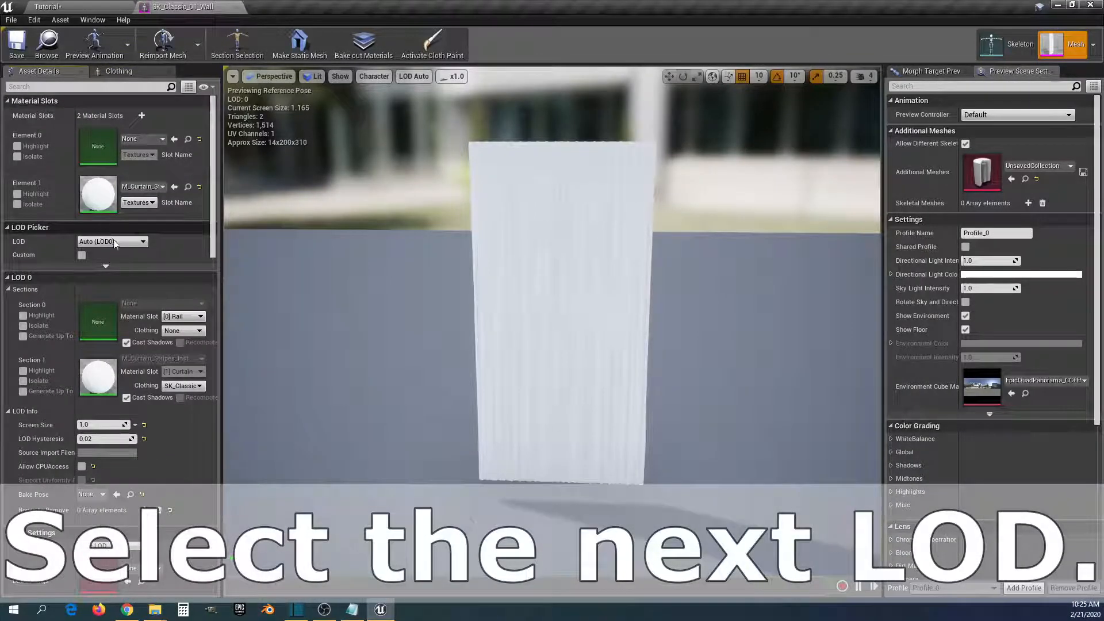
click(115, 242)
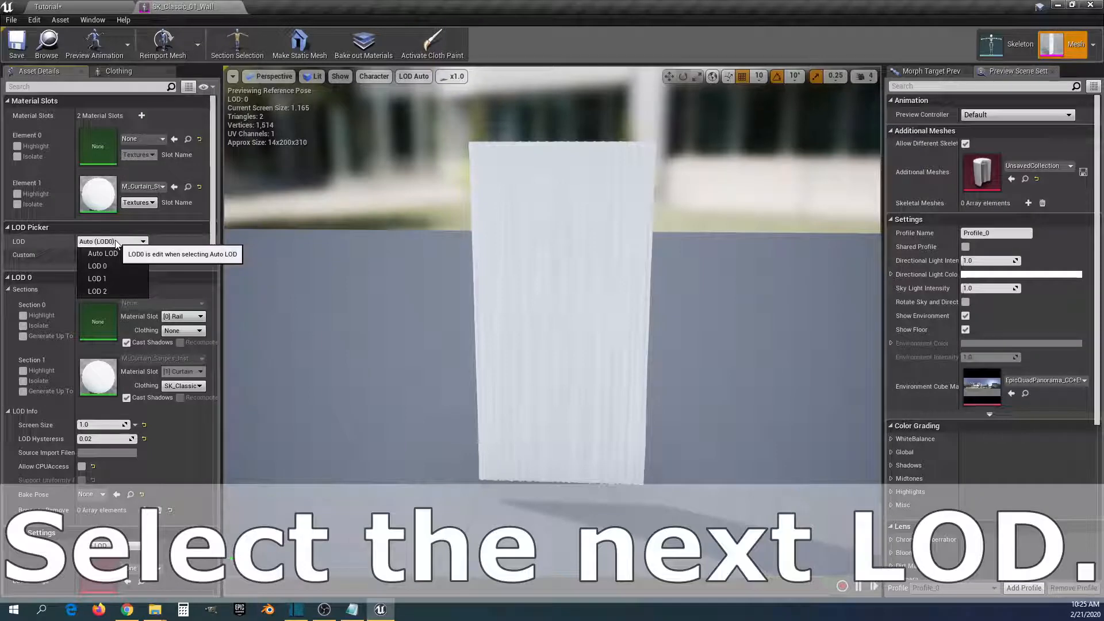
click(105, 279)
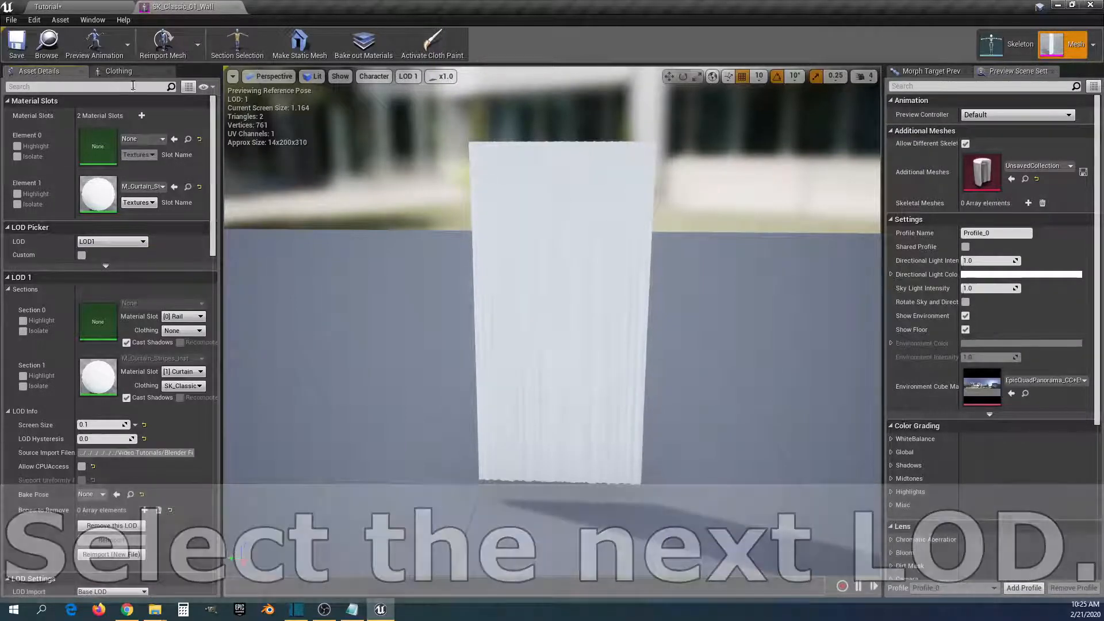
Step: Select the SK_Classic_01_Lrg_Clothing_1 clothing data, activate cloth painting and bring up the brush settings
click(131, 72)
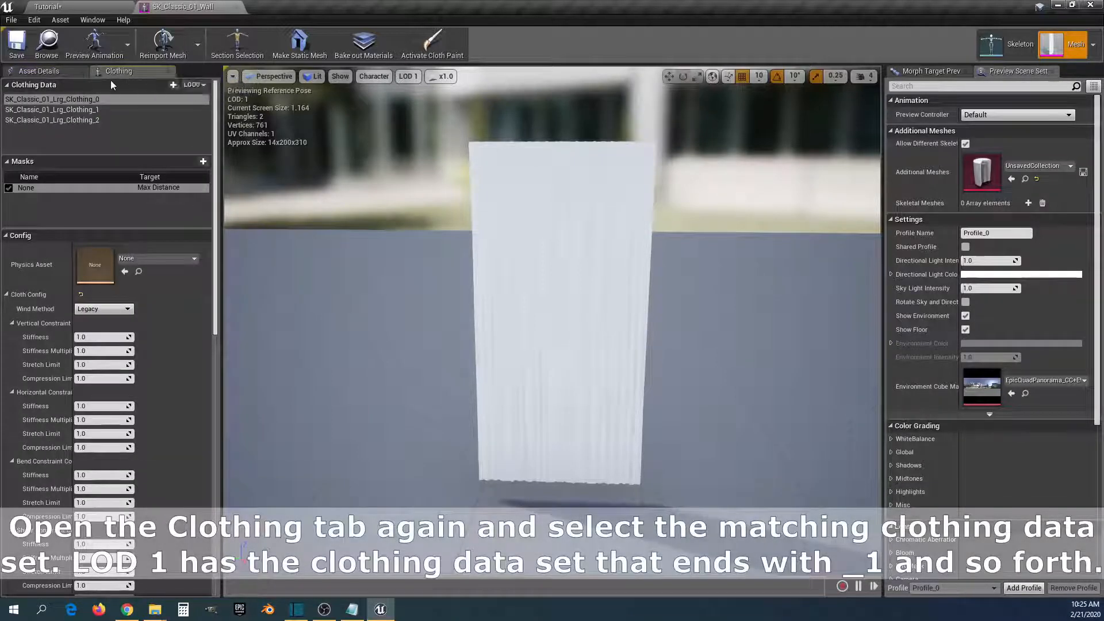
click(84, 109)
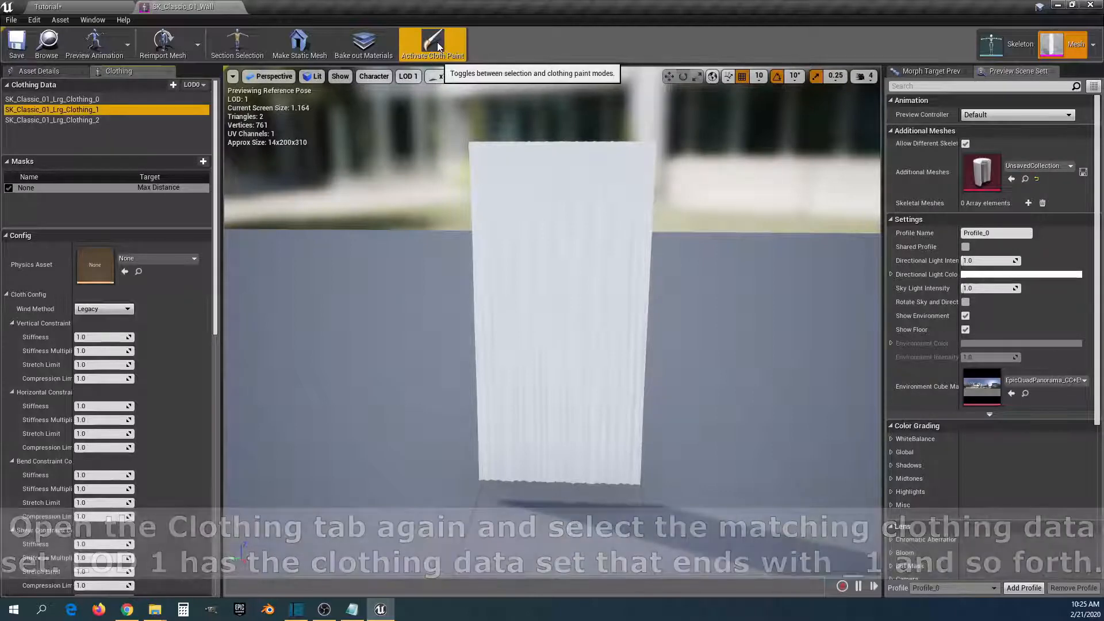
click(437, 43)
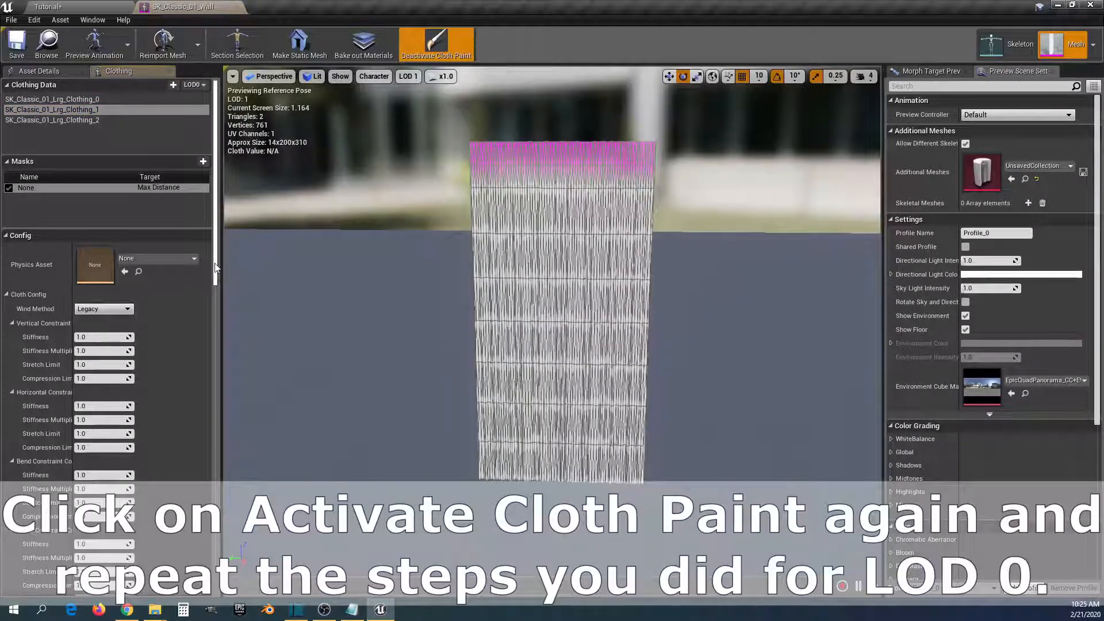
drag(215, 264, 229, 576)
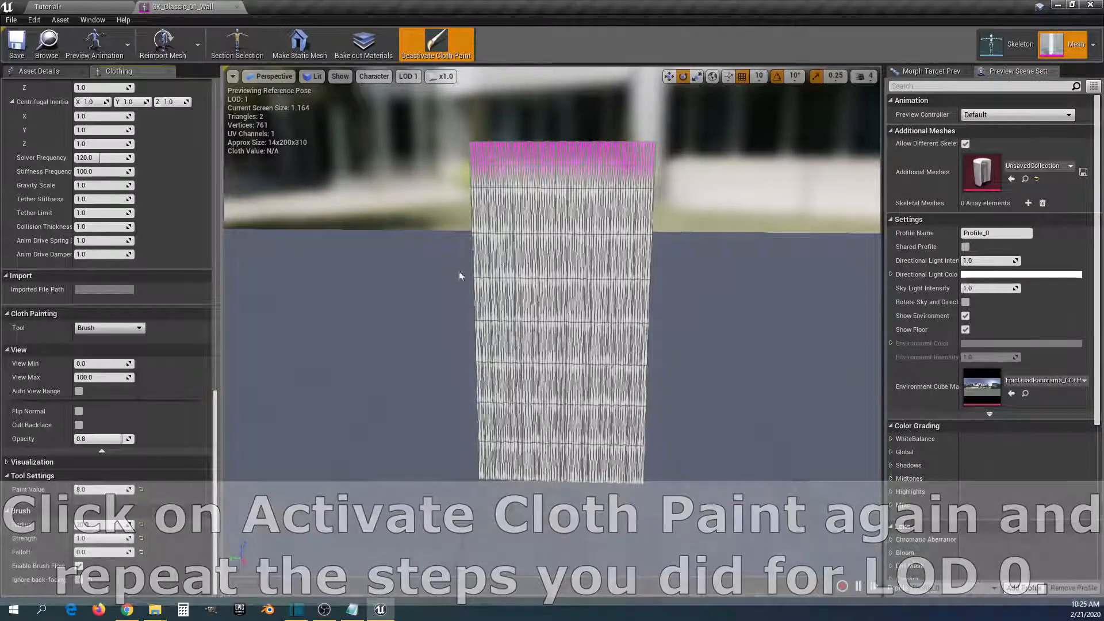
Step: Paint the LOD 1 curtain with cloth value 8 from below the top edge to the hem and leave cloth painting
drag(478, 214, 593, 216)
mouse_move(635, 263)
mouse_down()
mouse_move(478, 256)
mouse_move(488, 297)
mouse_move(568, 305)
mouse_up()
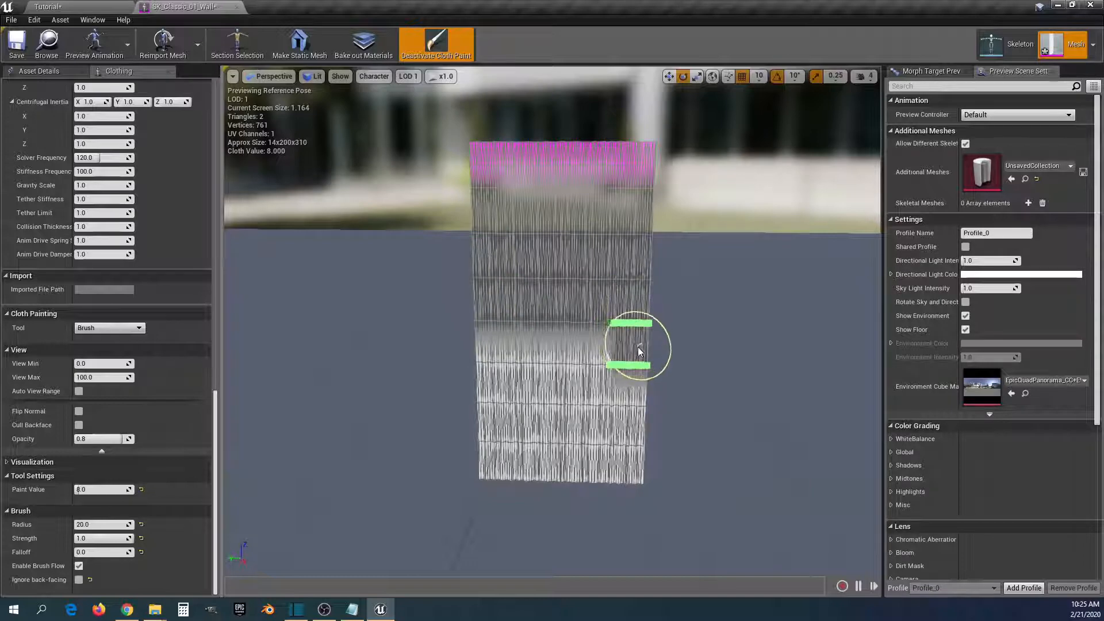
mouse_move(509, 389)
mouse_down()
mouse_move(628, 390)
mouse_move(639, 421)
mouse_move(491, 412)
mouse_up()
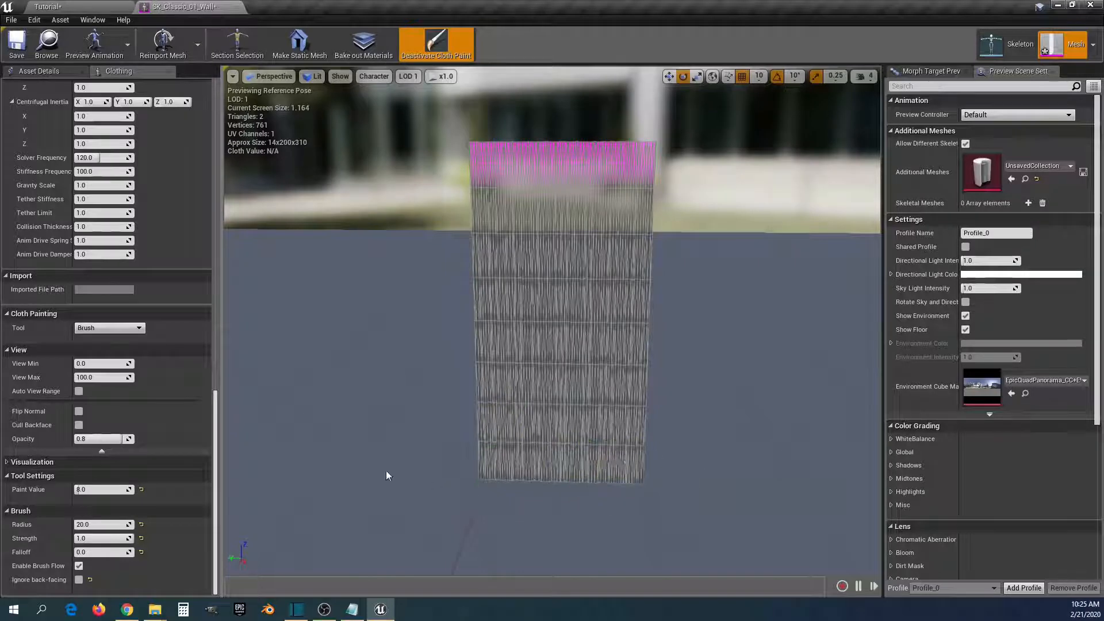
click(433, 42)
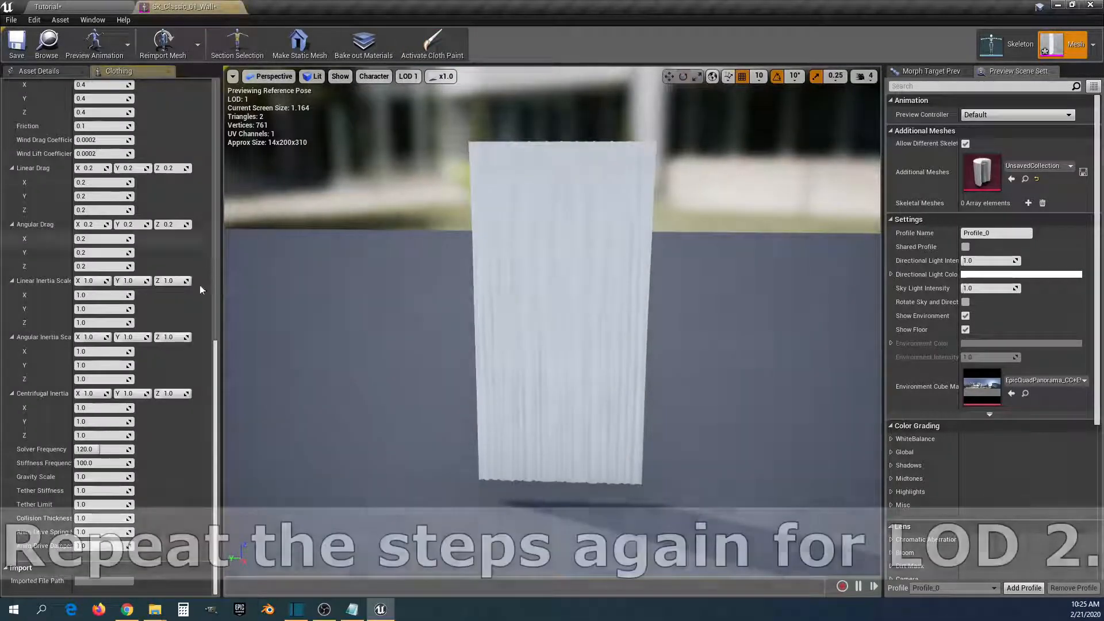
Step: Switch the mesh to LOD 2 and activate cloth painting on the SK_Classic_01_Lrg_Clothing_2 clothing data
drag(217, 391, 224, 120)
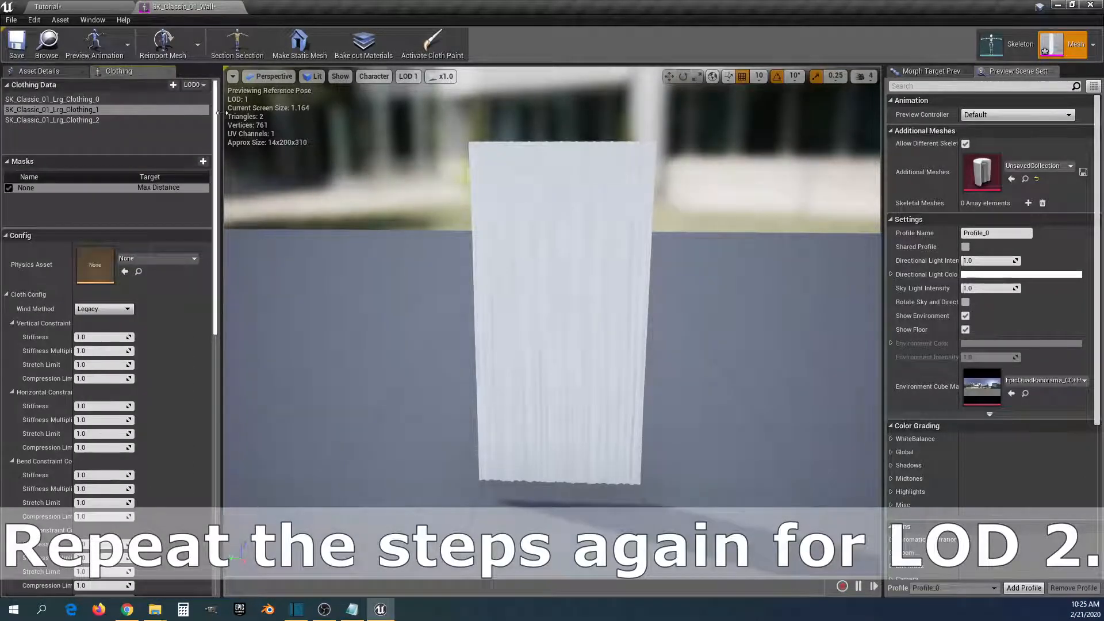
click(47, 70)
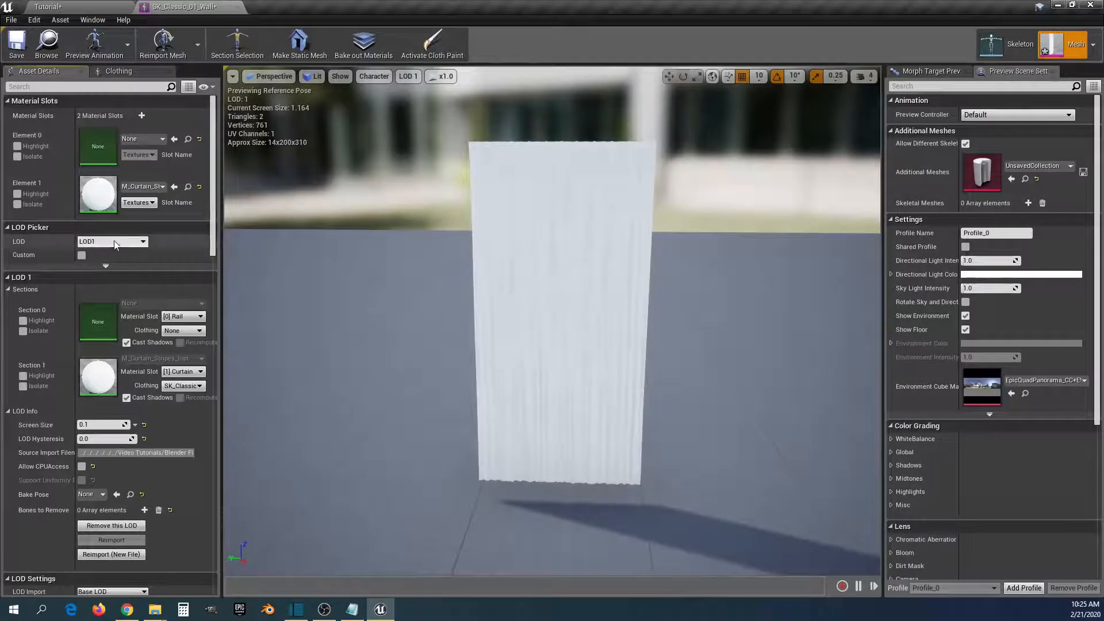
click(114, 241)
click(102, 292)
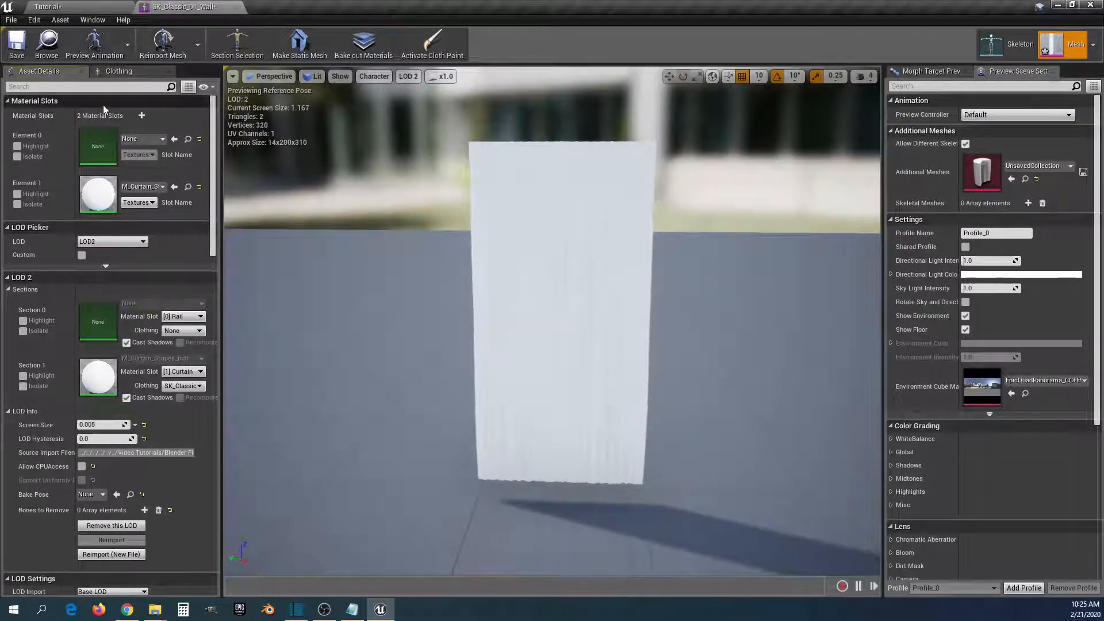
click(114, 72)
click(80, 120)
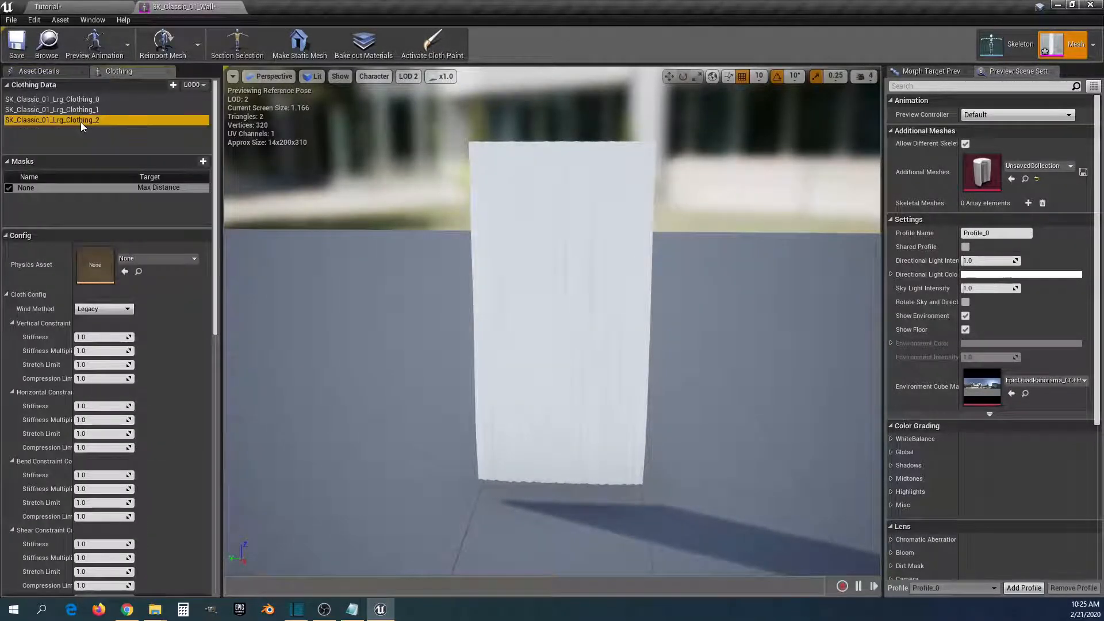
click(430, 46)
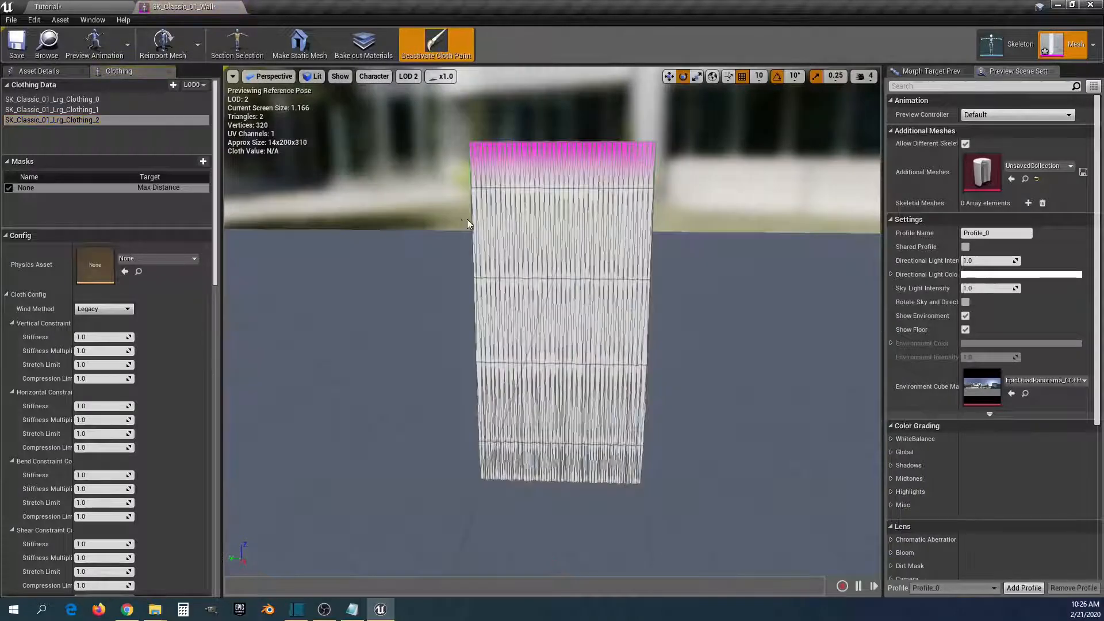
Step: Paint the LOD 2 curtain with cloth value 8 down to the hem, leave cloth painting and save the mesh
mouse_move(481, 216)
mouse_down()
mouse_move(638, 221)
mouse_move(549, 264)
mouse_move(486, 252)
mouse_move(483, 333)
mouse_move(558, 357)
mouse_move(647, 329)
mouse_up()
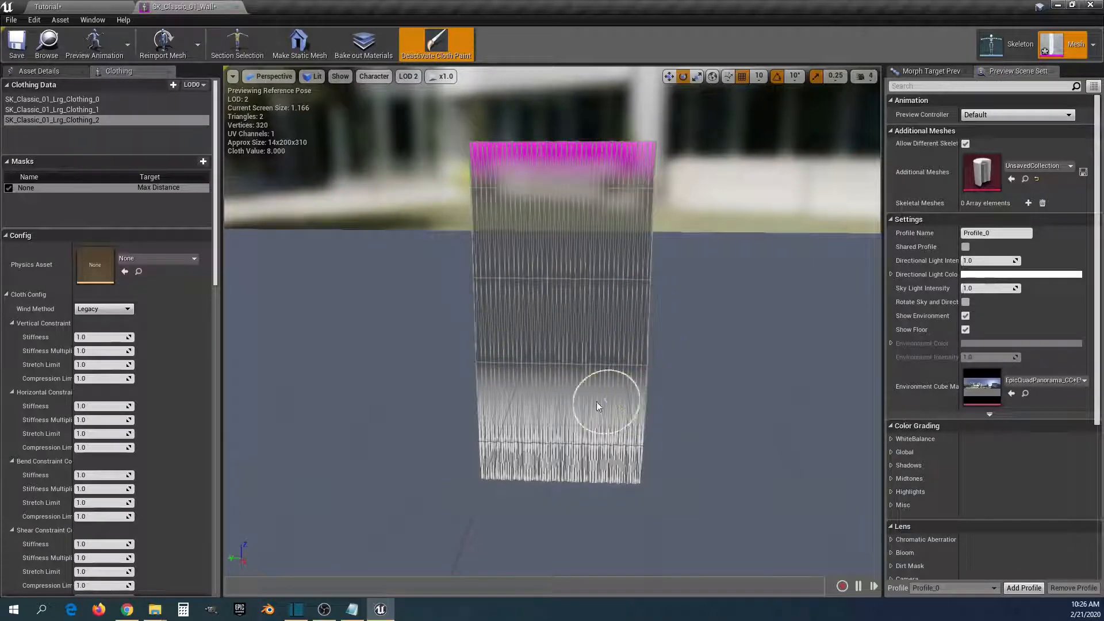
mouse_move(478, 401)
mouse_down()
mouse_move(645, 463)
mouse_move(496, 458)
mouse_up()
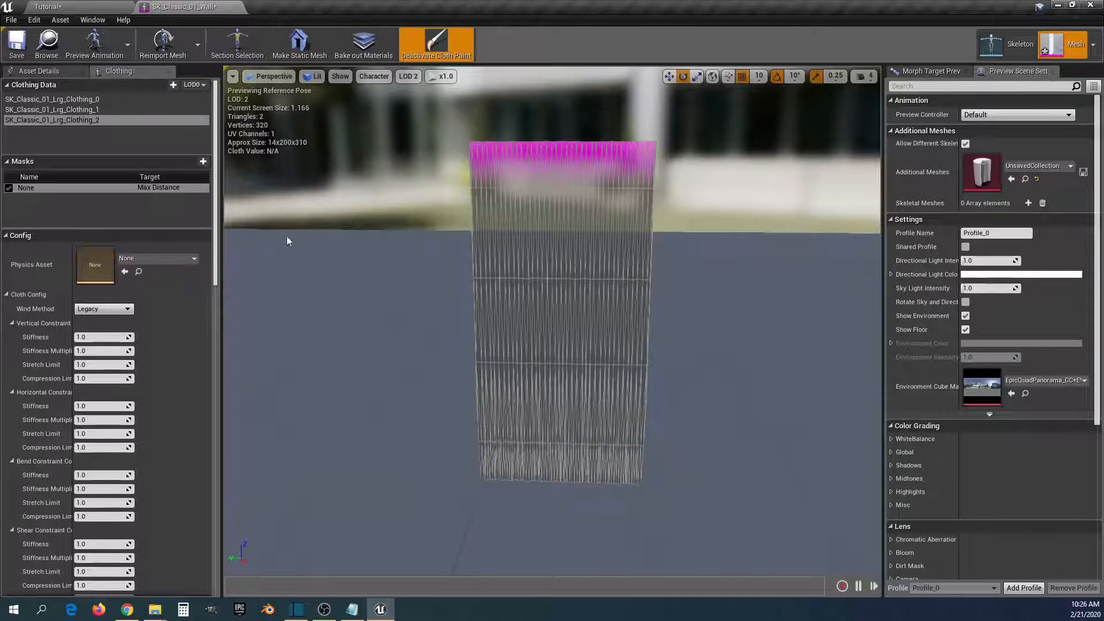
click(436, 42)
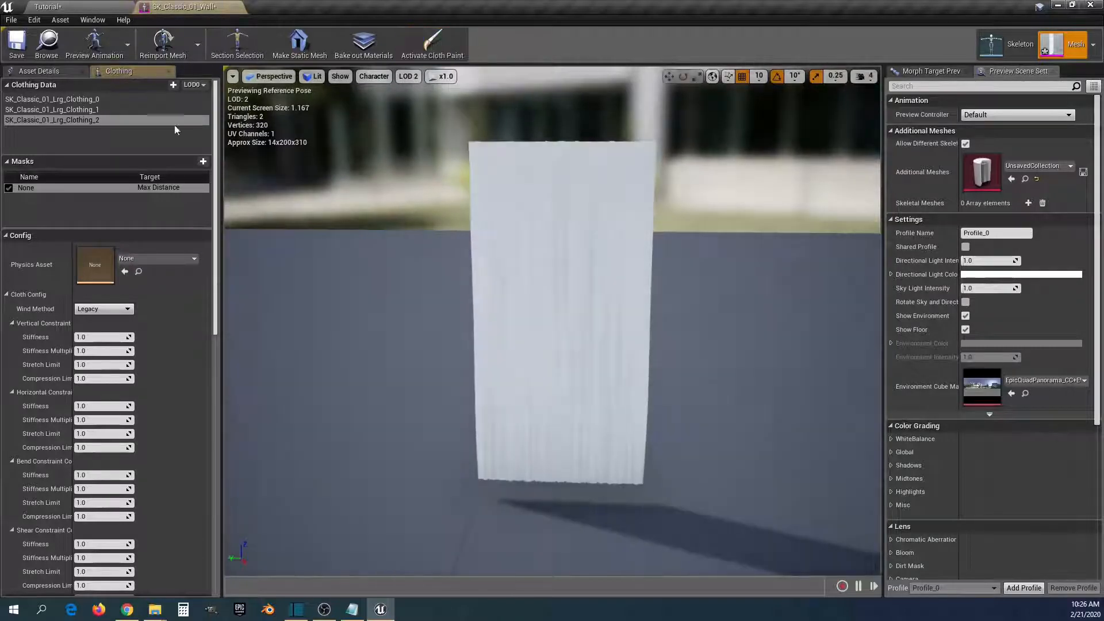
click(16, 46)
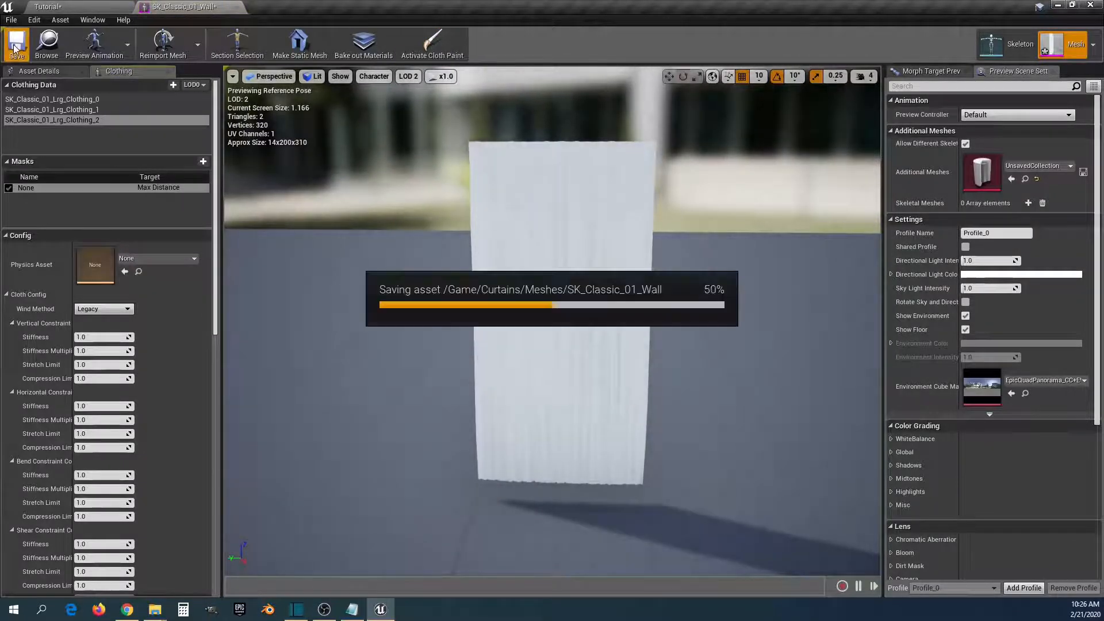
Step: Play the Tutorial level and move far back from the wall to check the curtain's lower LODs
click(48, 6)
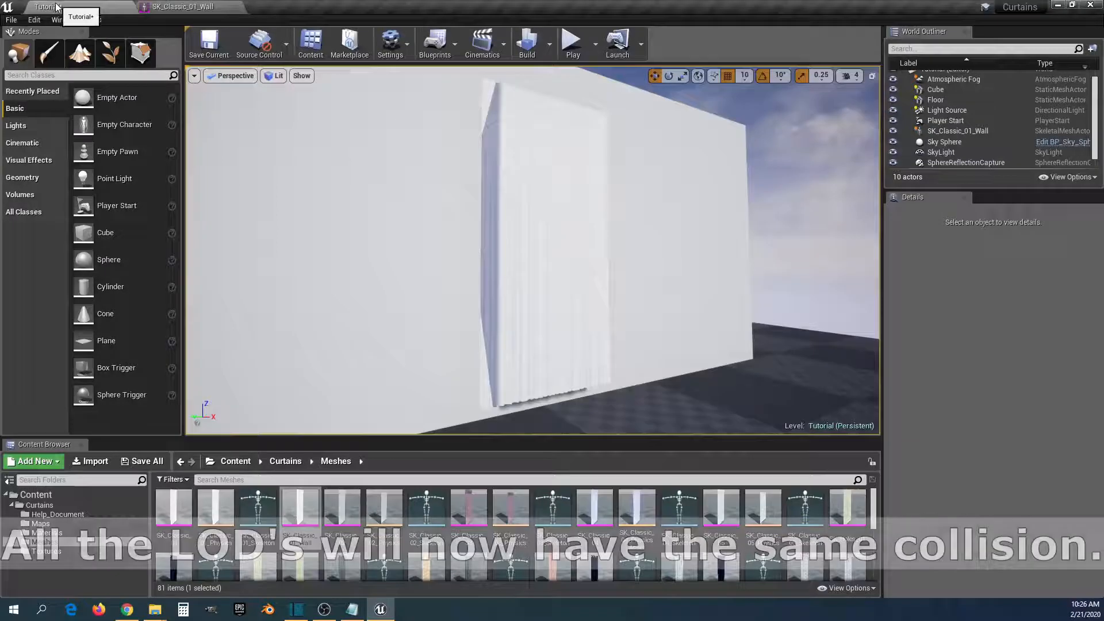
click(573, 43)
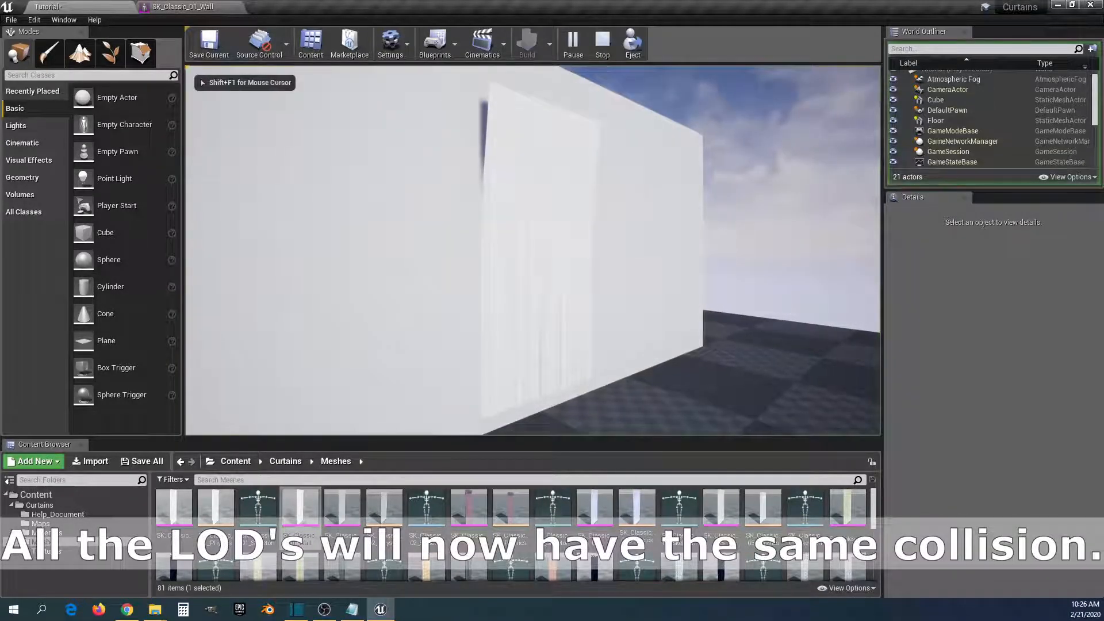
key(s)
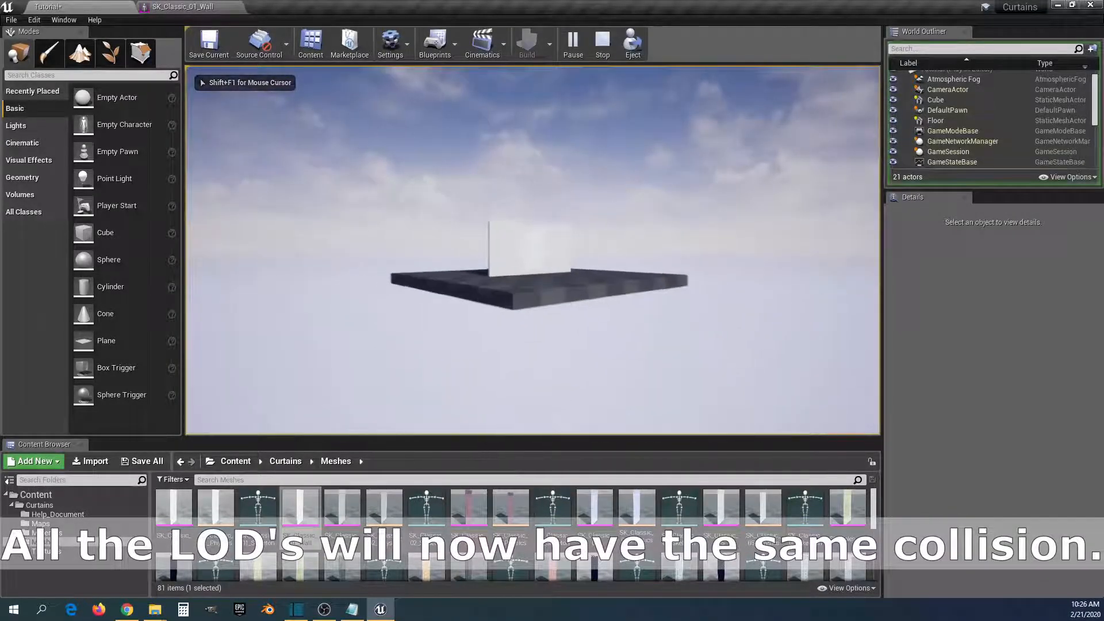
key(s)
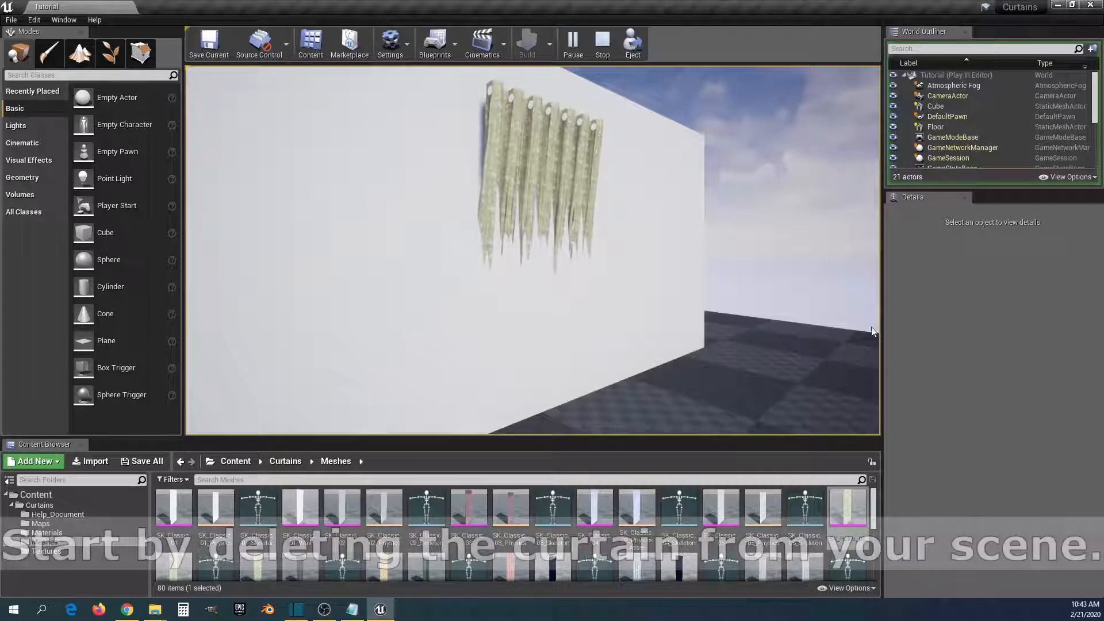
Step: Stop the play session and delete the SK_Holes_01 curtain from the level
click(603, 50)
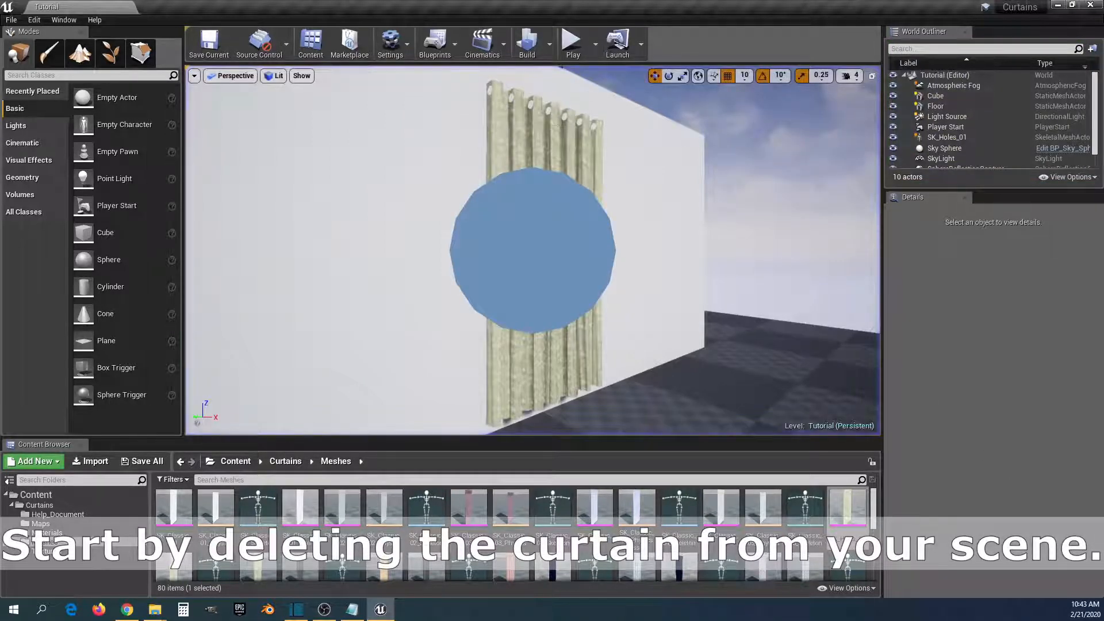
click(550, 126)
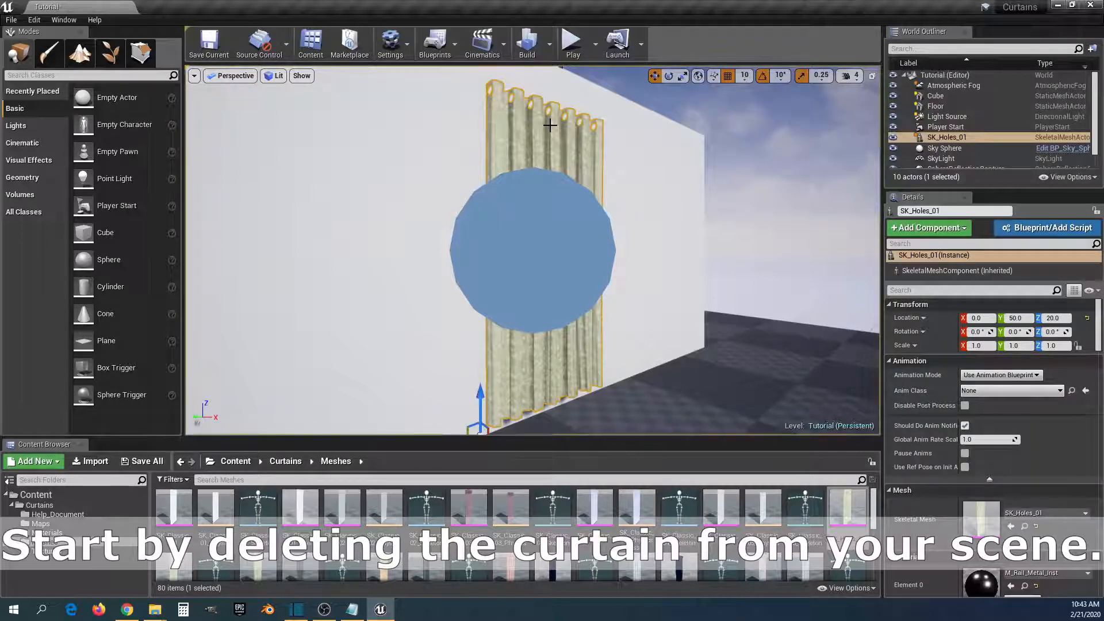
key(Delete)
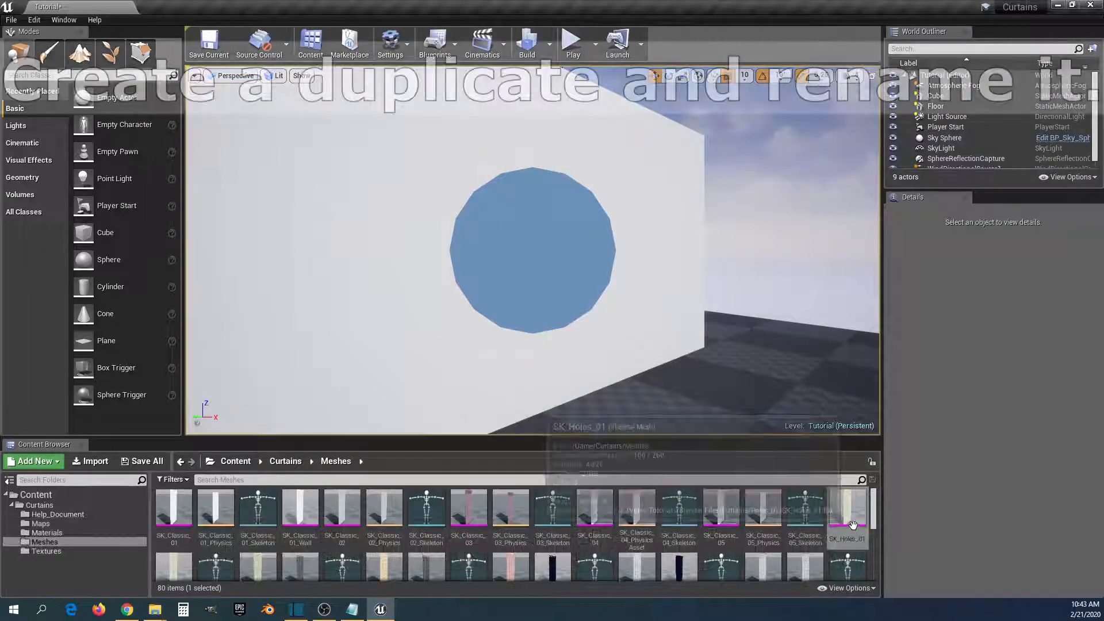
Step: Duplicate the SK_Holes_01 mesh under the name SK_Holes_01_Wall and save it together with the Tutorial level
right_click(854, 523)
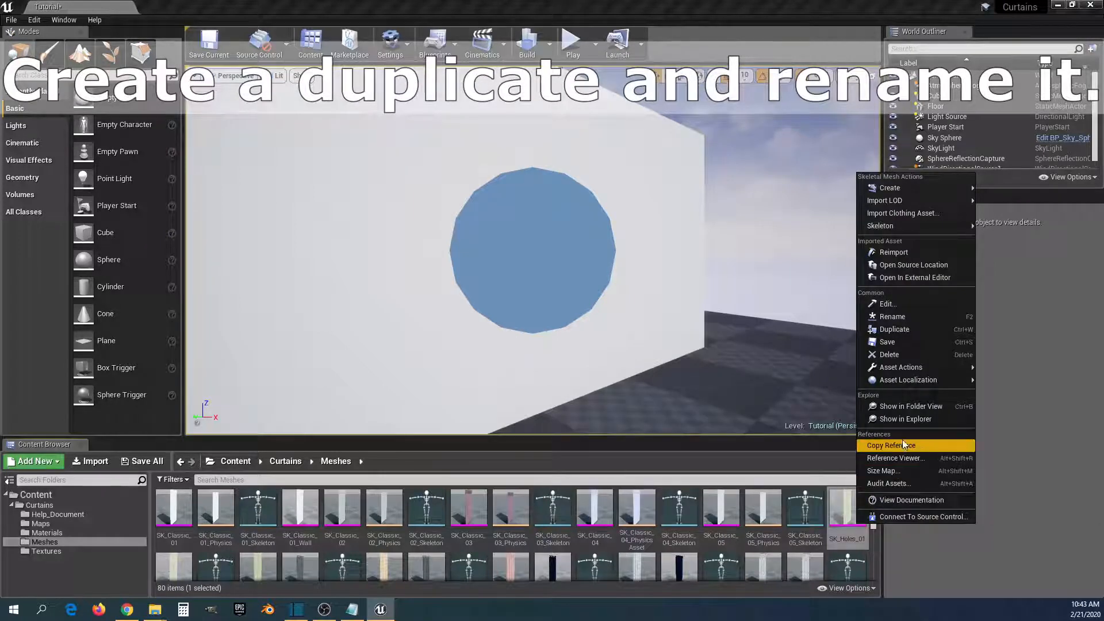
click(910, 330)
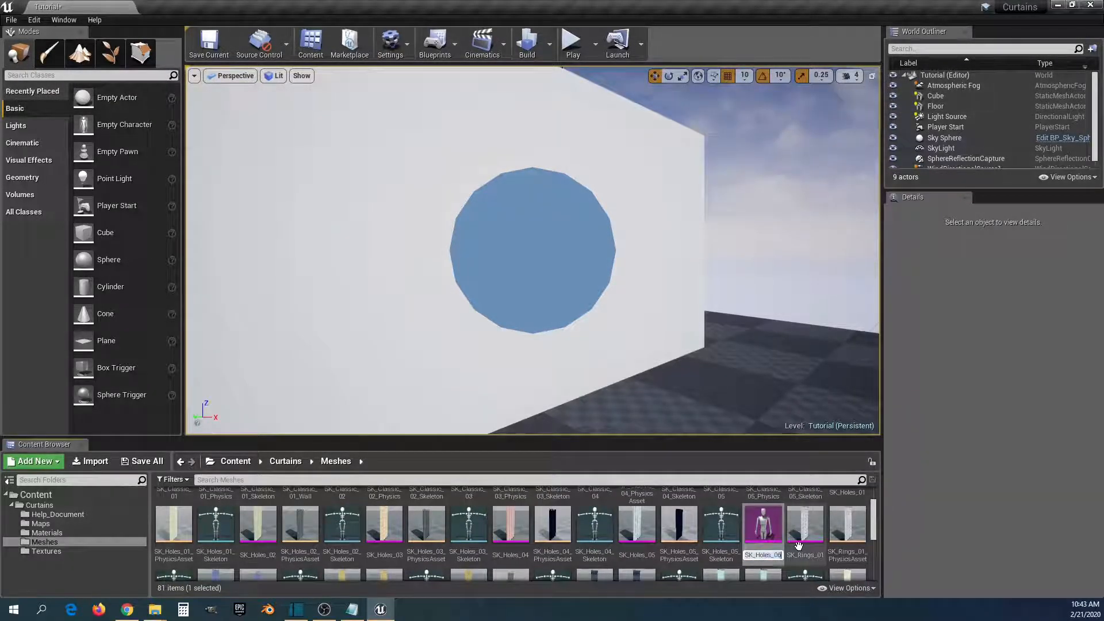
key(BackSpace)
text(1)
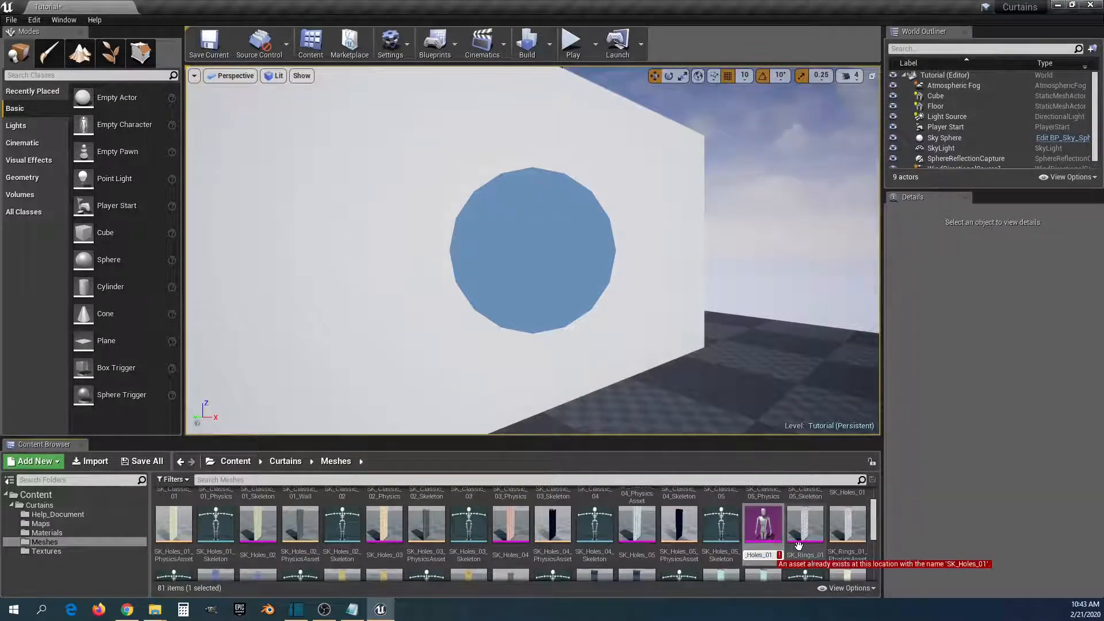
text(_Wall)
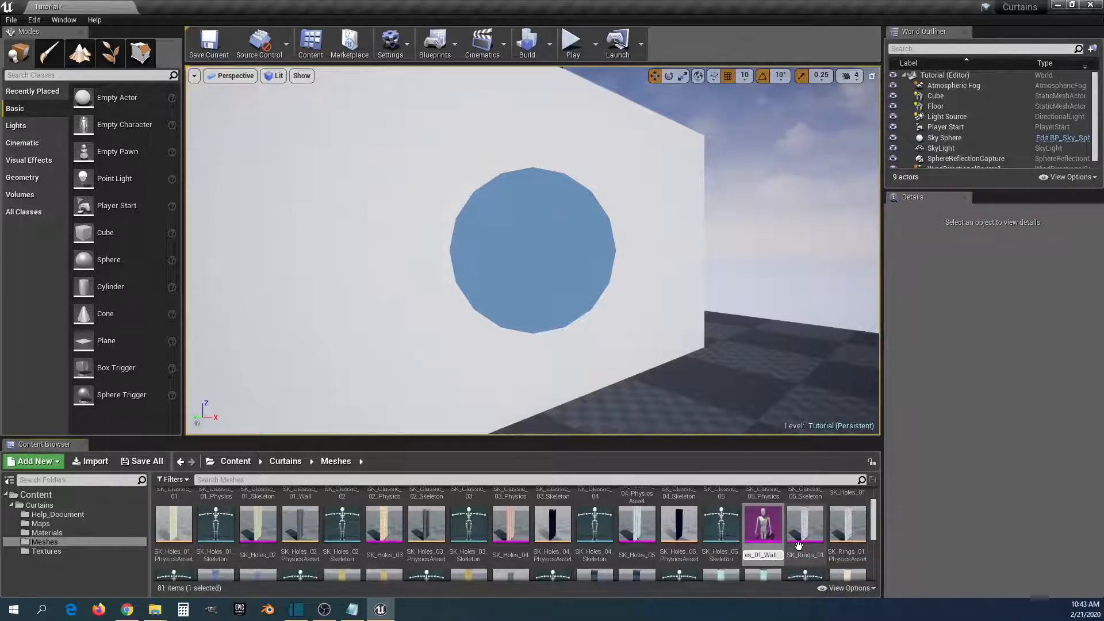
key(Return)
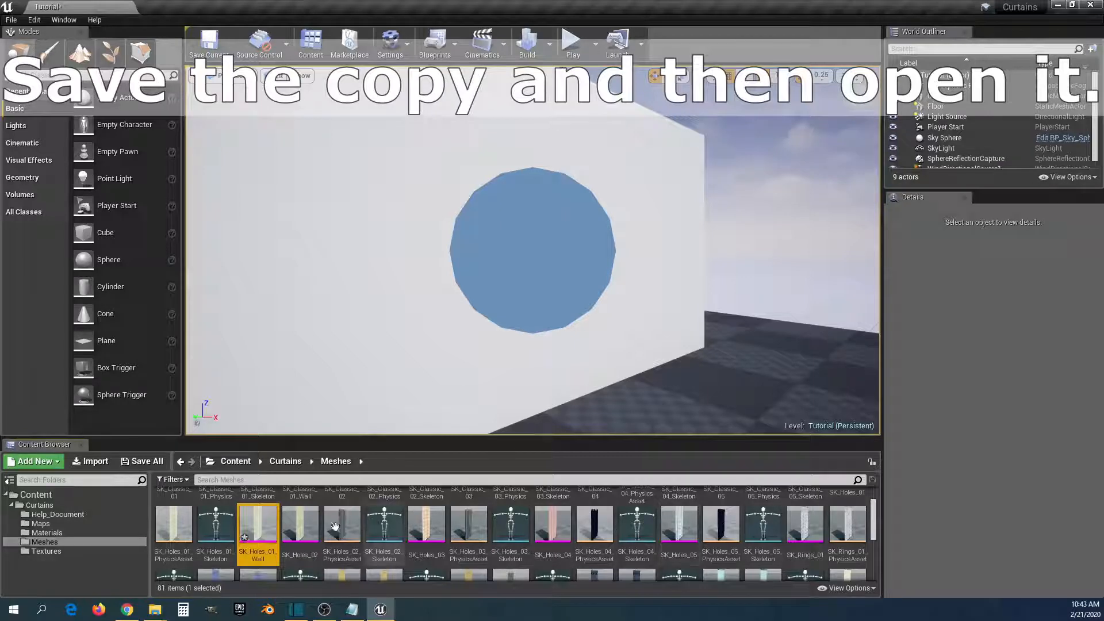
click(151, 464)
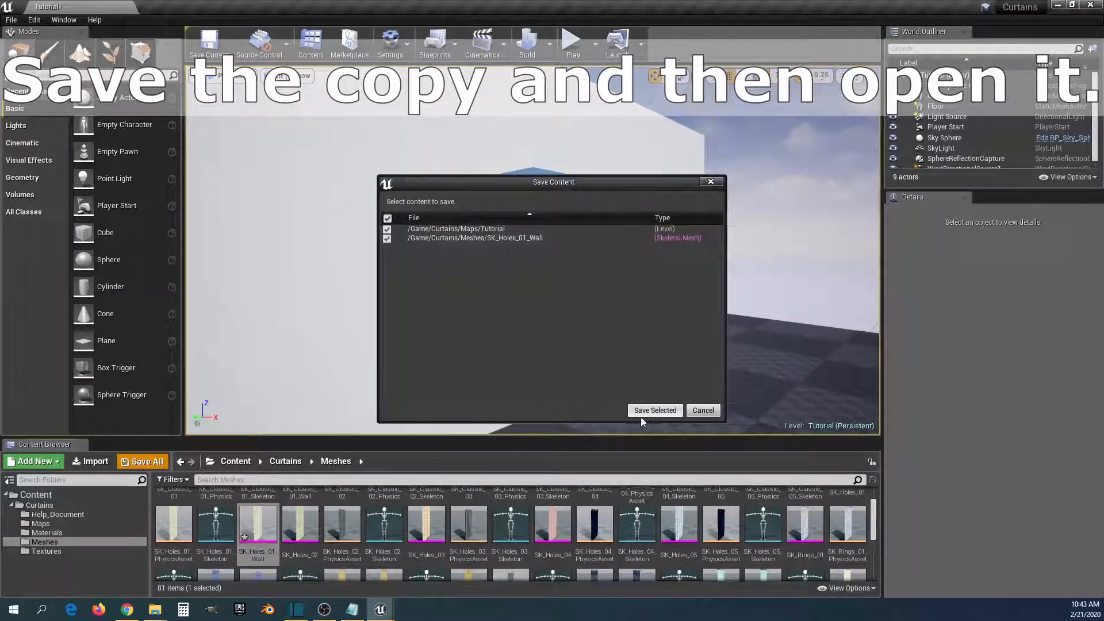
click(644, 412)
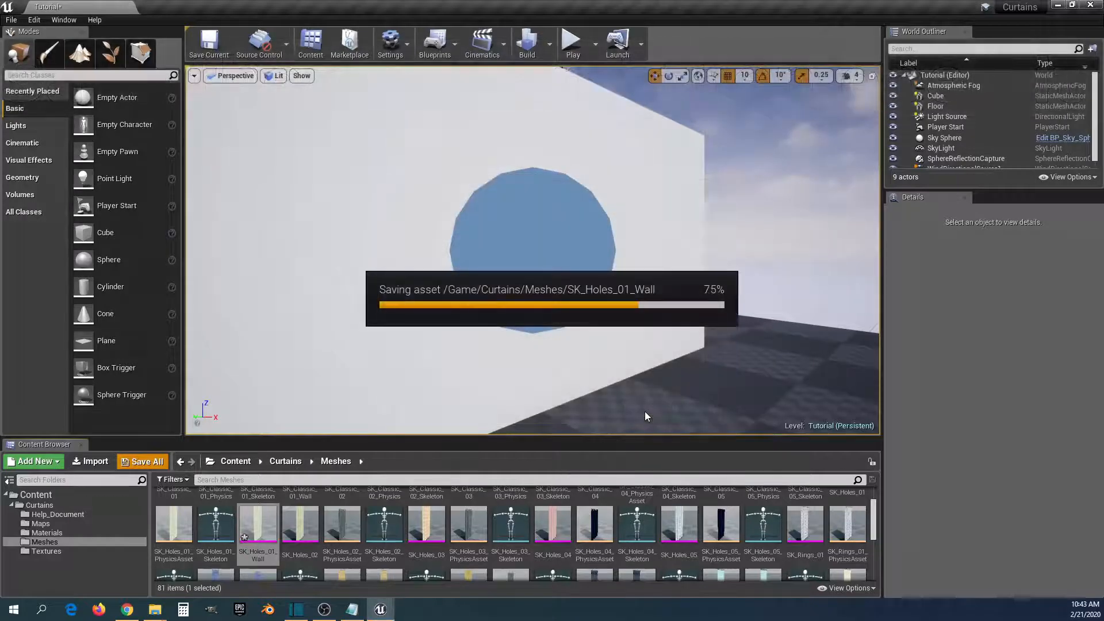
Step: Open SK_Holes_01_Wall, view the curtain face-on and activate cloth painting on the SK_Holes_01_Clothing_0 clothing data
double_click(266, 528)
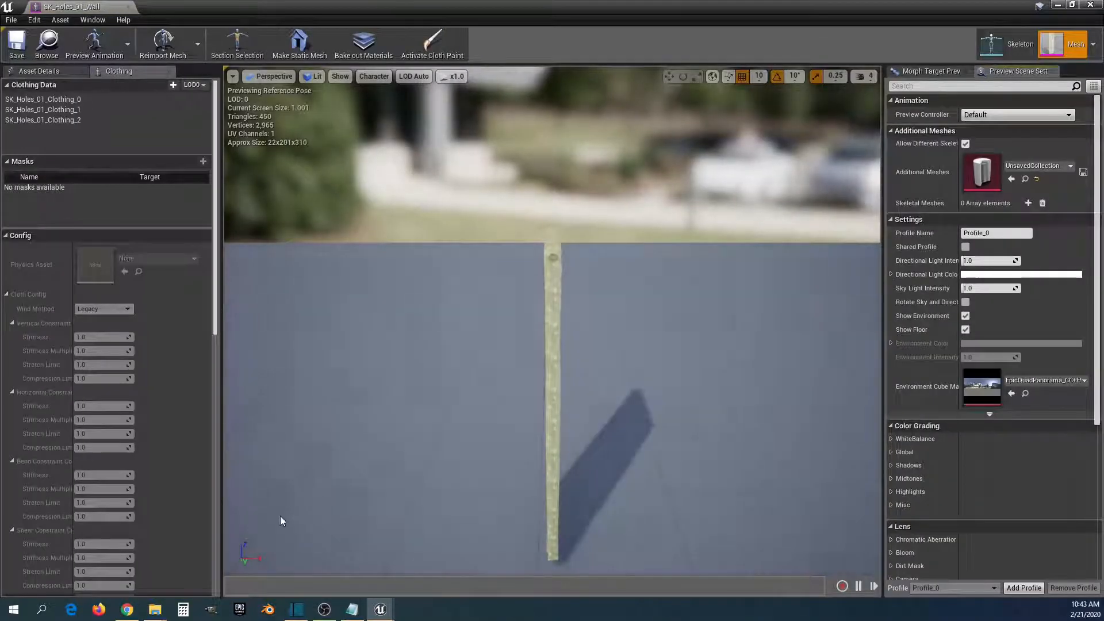
right_drag(629, 387, 418, 395)
key(d)
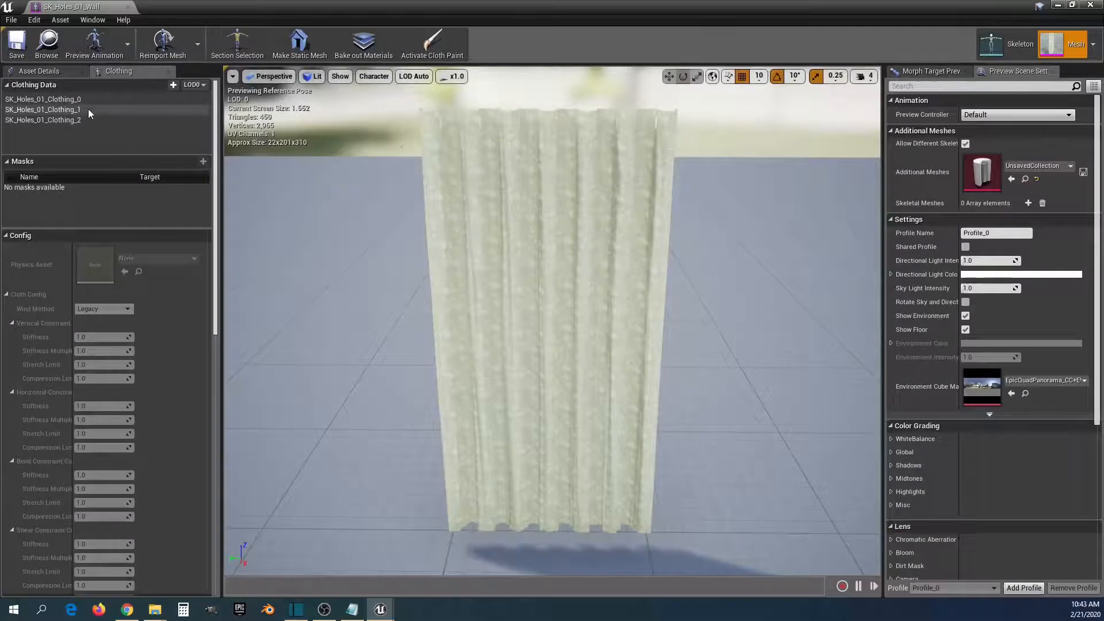
click(77, 99)
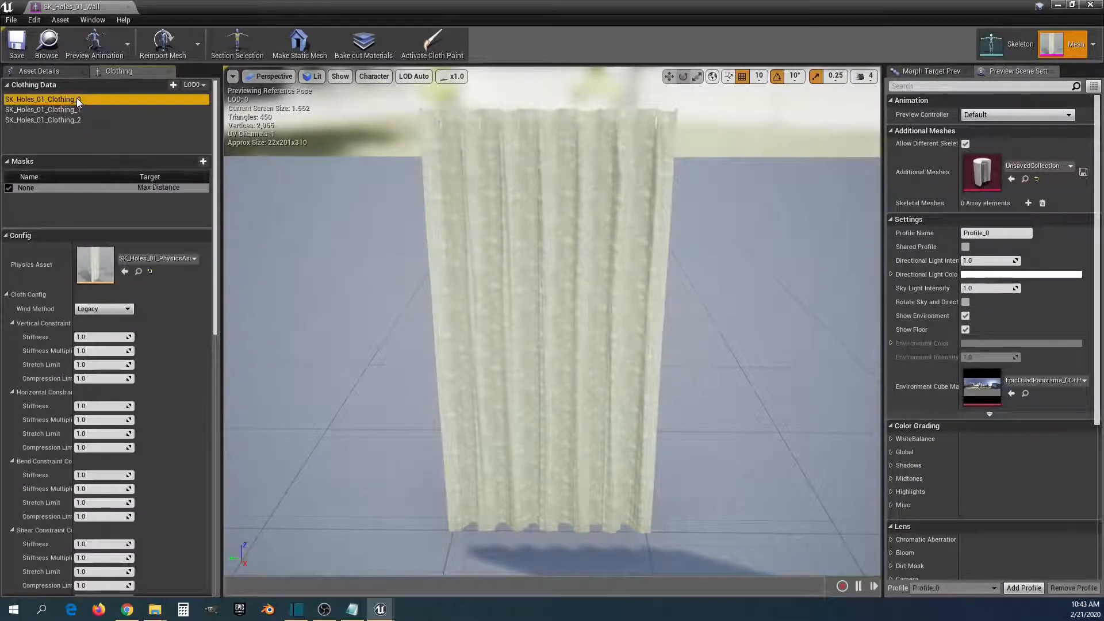
click(431, 42)
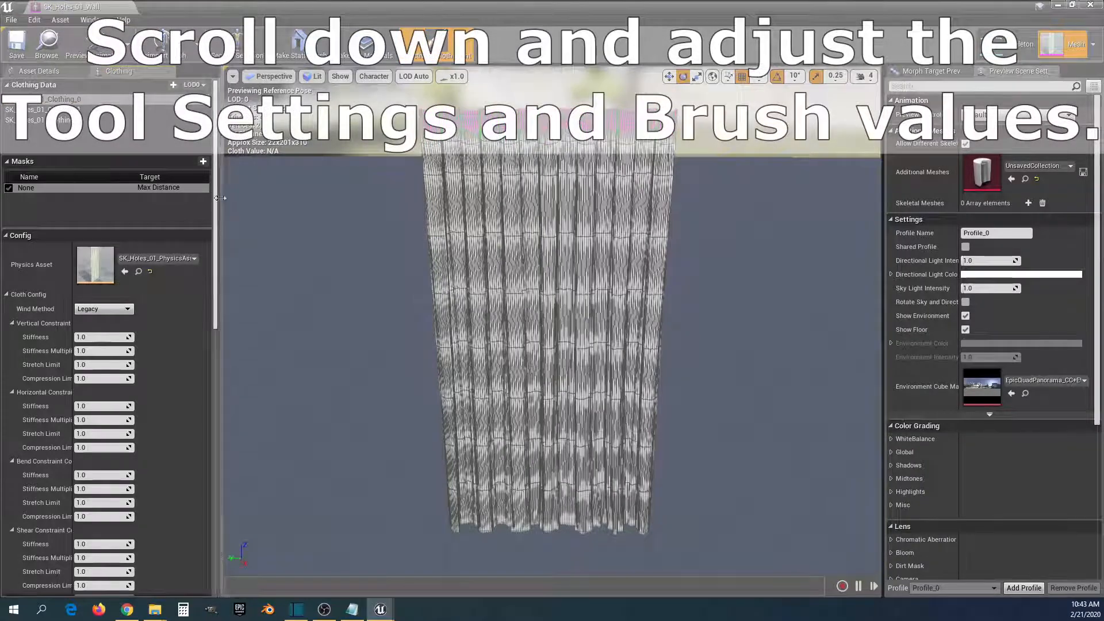
Step: Set the cloth paint value to 8 and the brush to radius 20, strength 1 and falloff 0
drag(215, 203, 217, 540)
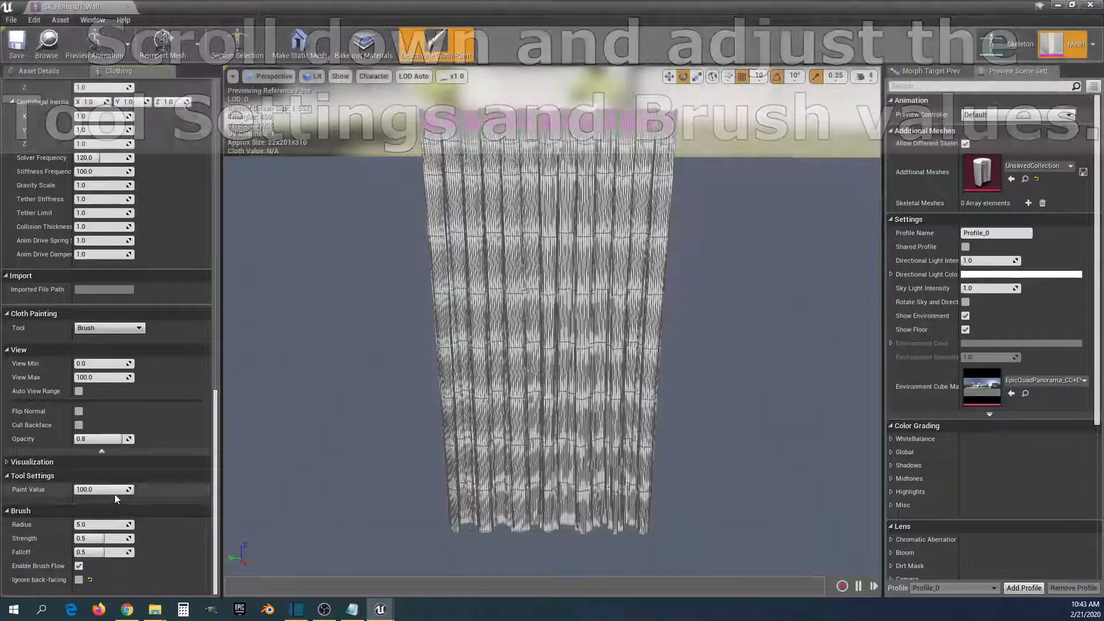
click(109, 491)
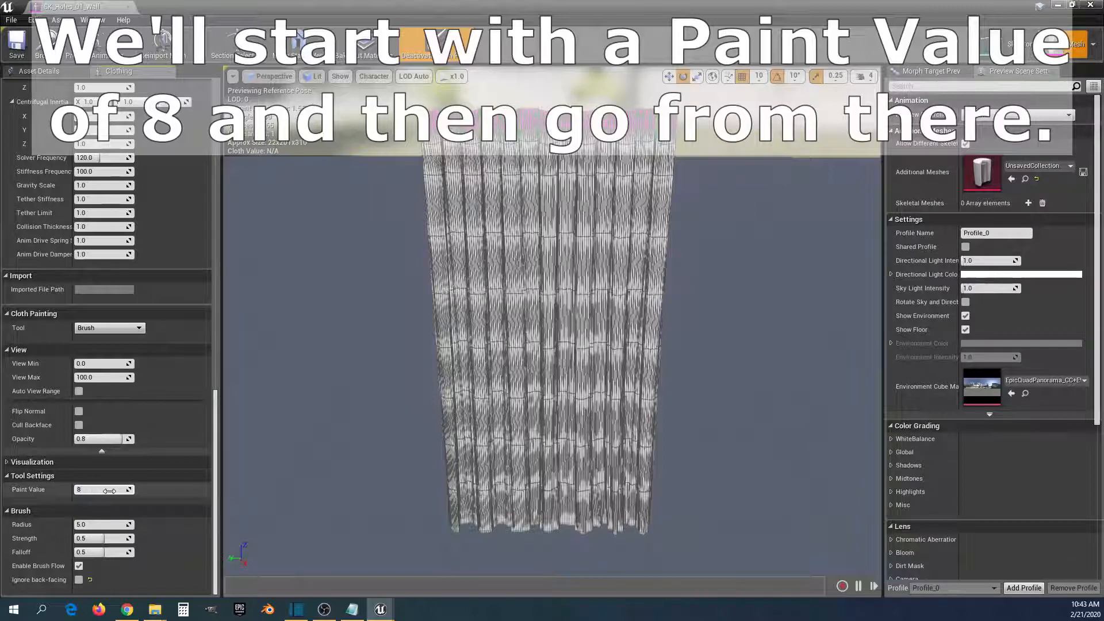
click(106, 525)
text(20)
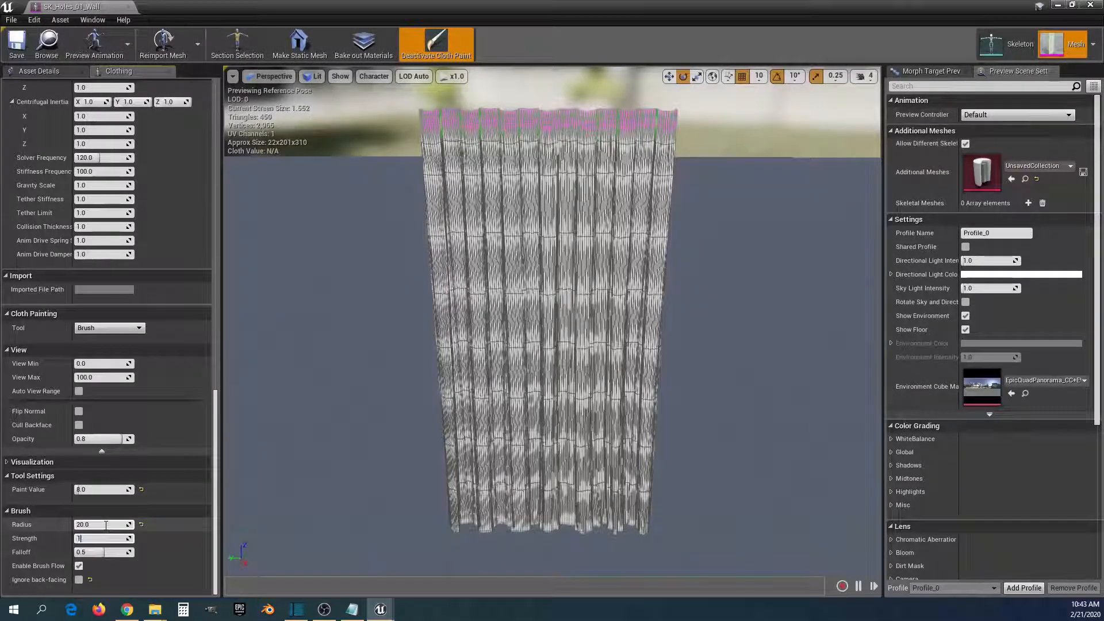
key(Tab)
text(0)
key(Return)
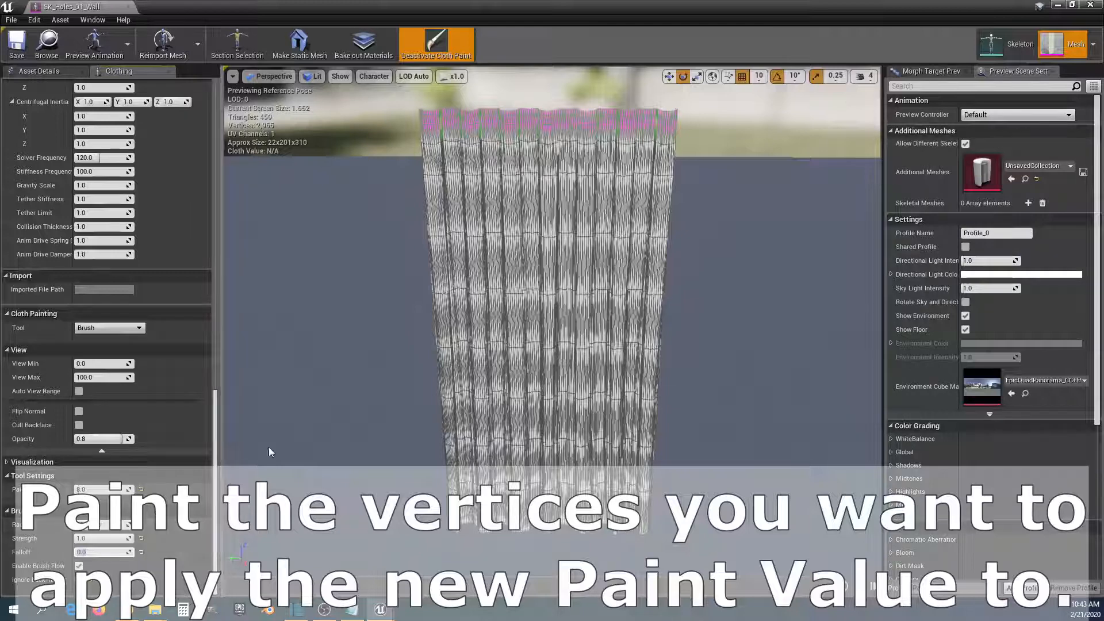
Step: Paint the LOD 0 curtain below its top edge with cloth value 8, leave cloth painting and save the mesh
mouse_move(438, 249)
mouse_down()
mouse_move(426, 204)
mouse_move(437, 189)
mouse_move(642, 188)
mouse_move(661, 214)
mouse_move(437, 268)
mouse_move(624, 332)
mouse_move(441, 370)
mouse_move(644, 419)
mouse_move(448, 423)
mouse_move(531, 482)
mouse_move(628, 518)
mouse_move(464, 518)
mouse_move(692, 437)
mouse_up()
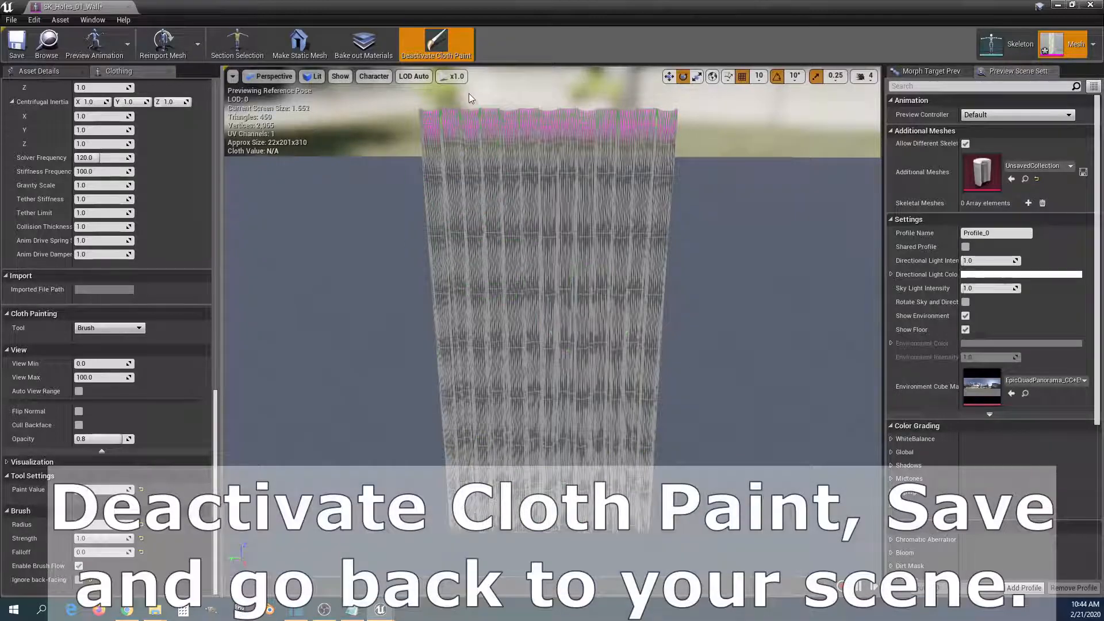
click(436, 44)
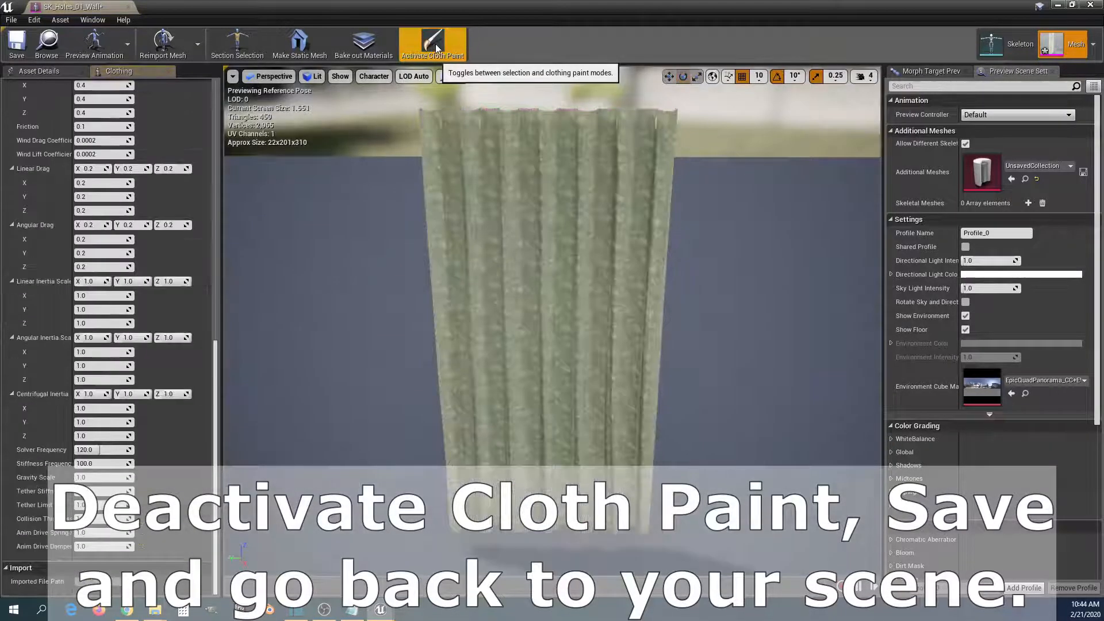
click(17, 46)
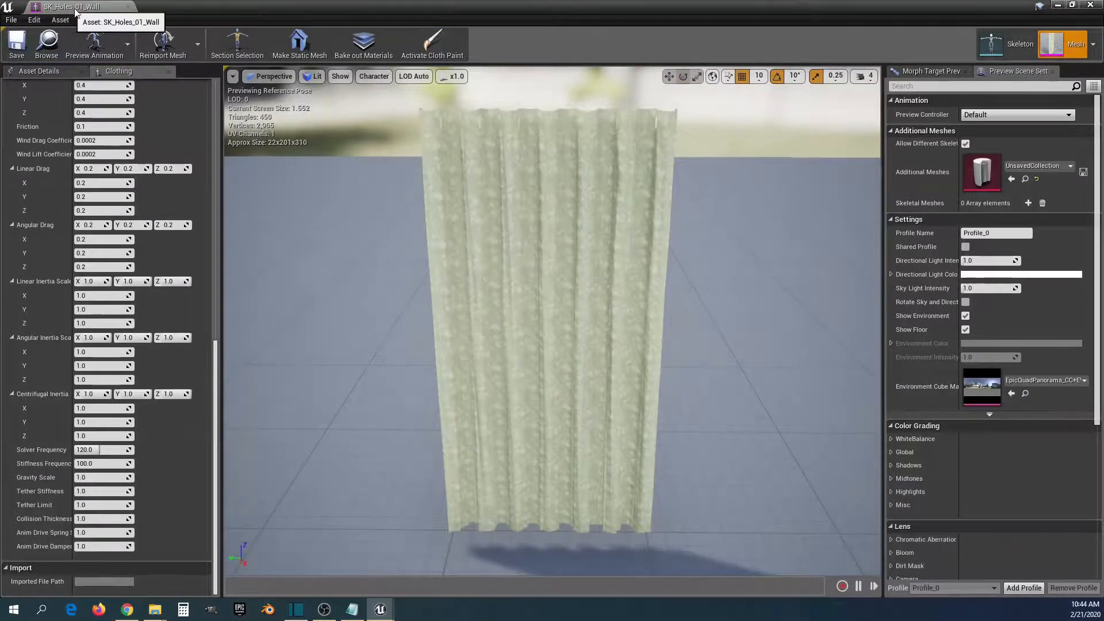
Step: Return to the Tutorial level and place SK_Holes_01_Wall against the wall at location X 0, Y 50, Z 20
drag(71, 9, 227, 7)
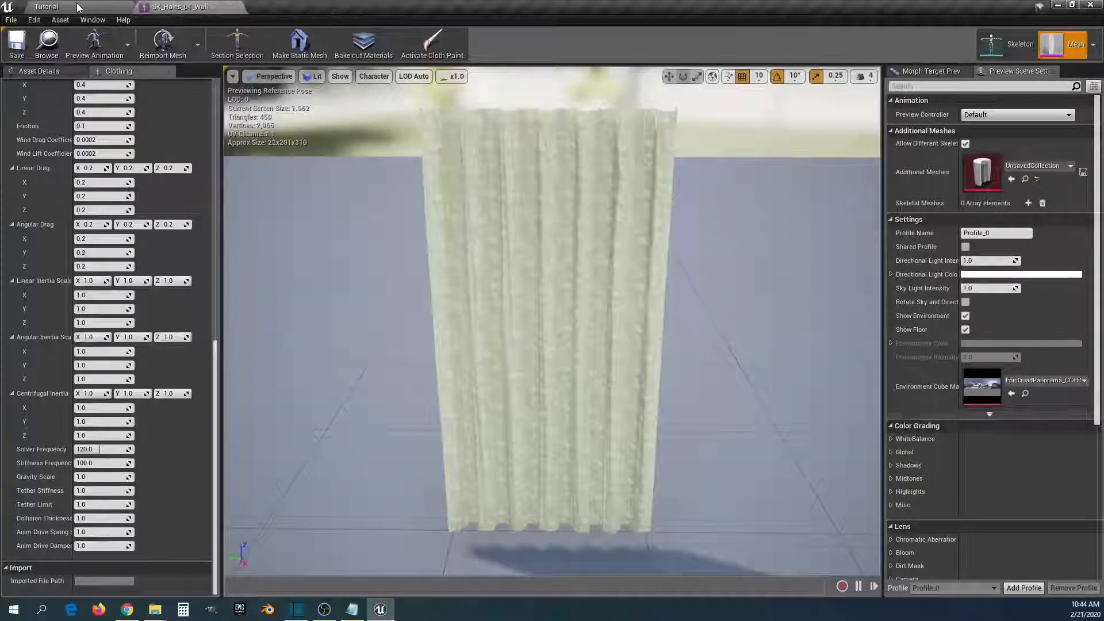
click(78, 7)
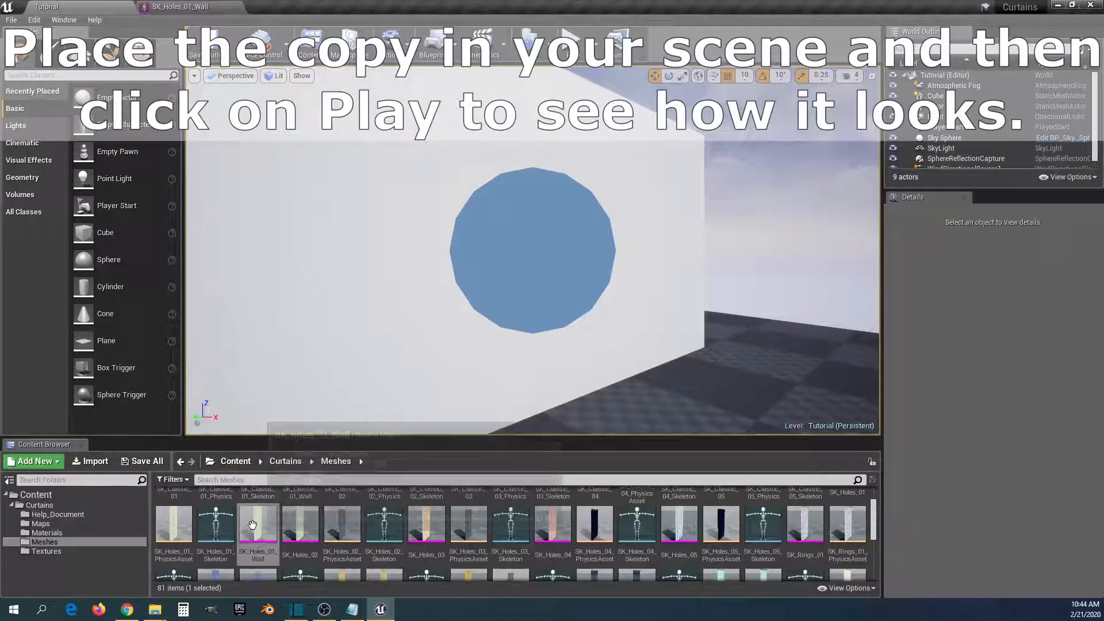
drag(257, 523, 528, 427)
right_drag(643, 366, 632, 369)
drag(545, 345, 580, 361)
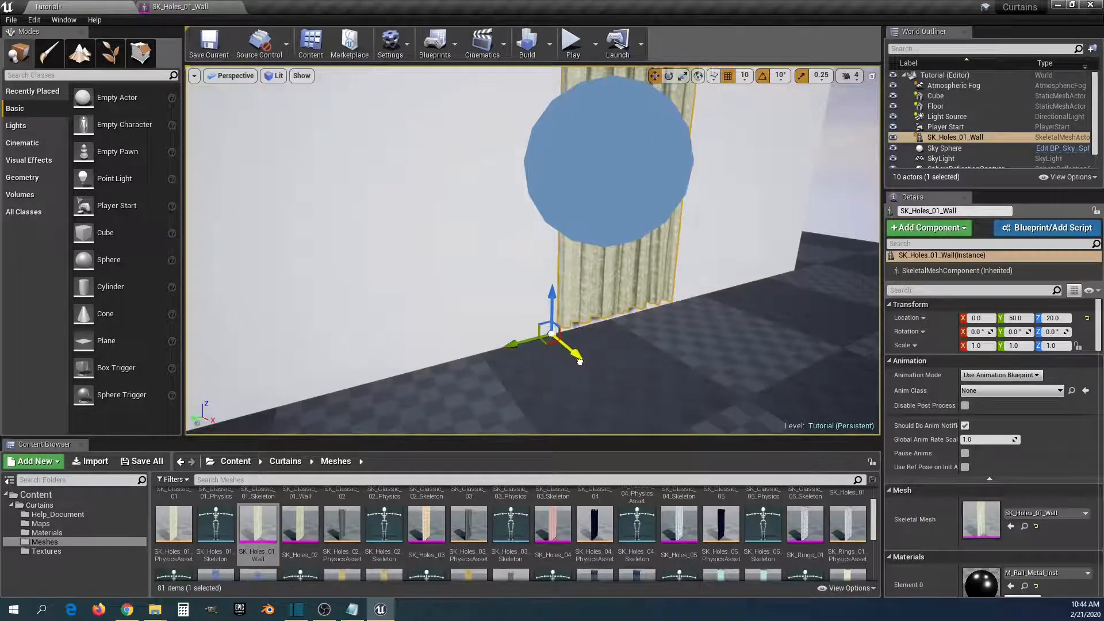
Step: Play the level, move in front of the curtain to check it for clipping and stop the session
click(572, 49)
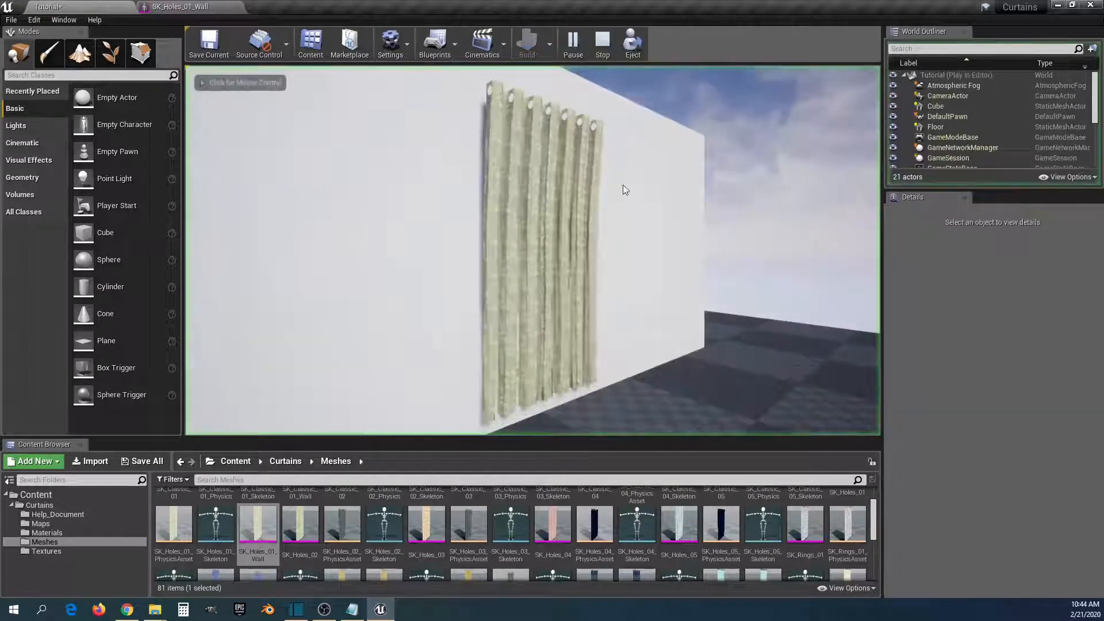
click(658, 294)
key(d)
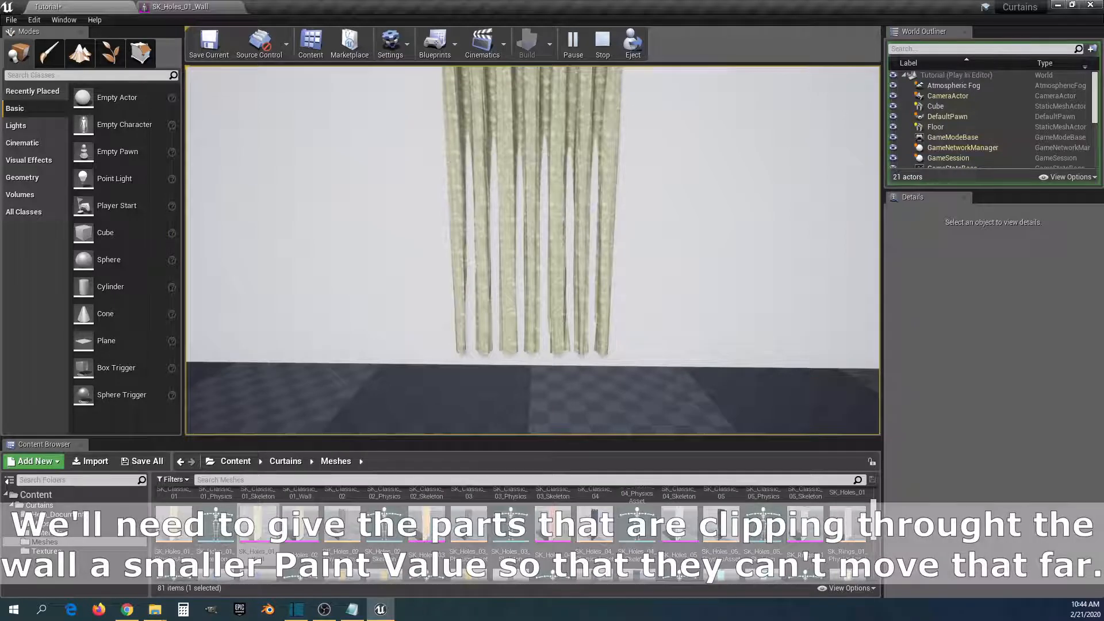
key(Escape)
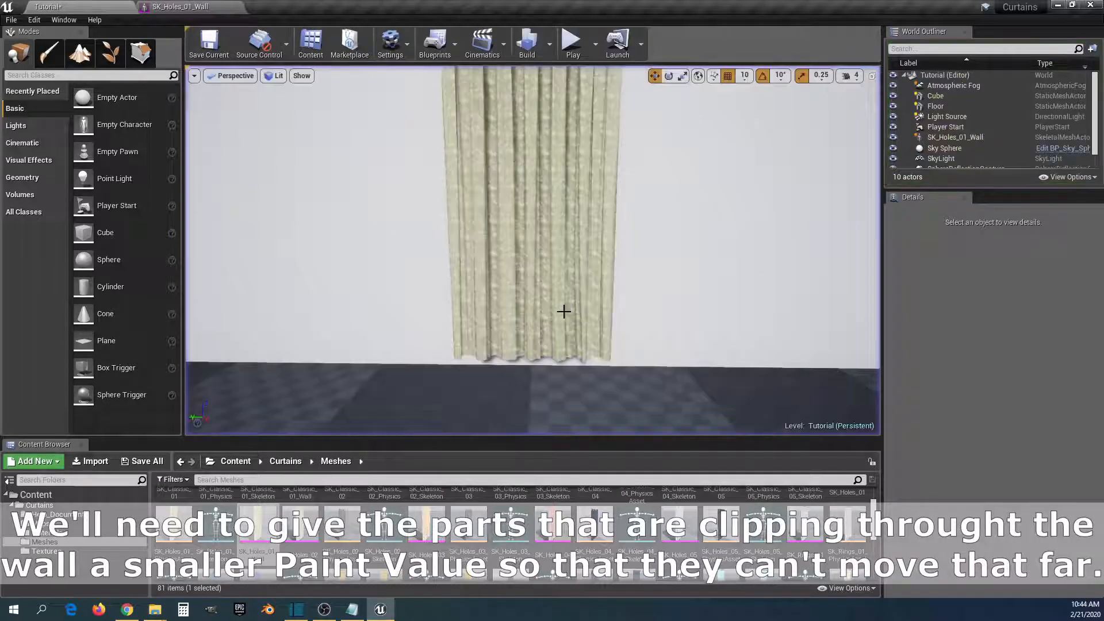
Step: Reopen SK_Holes_01_Wall for cloth painting with a paint value of 5 and a brush radius of 5
double_click(259, 520)
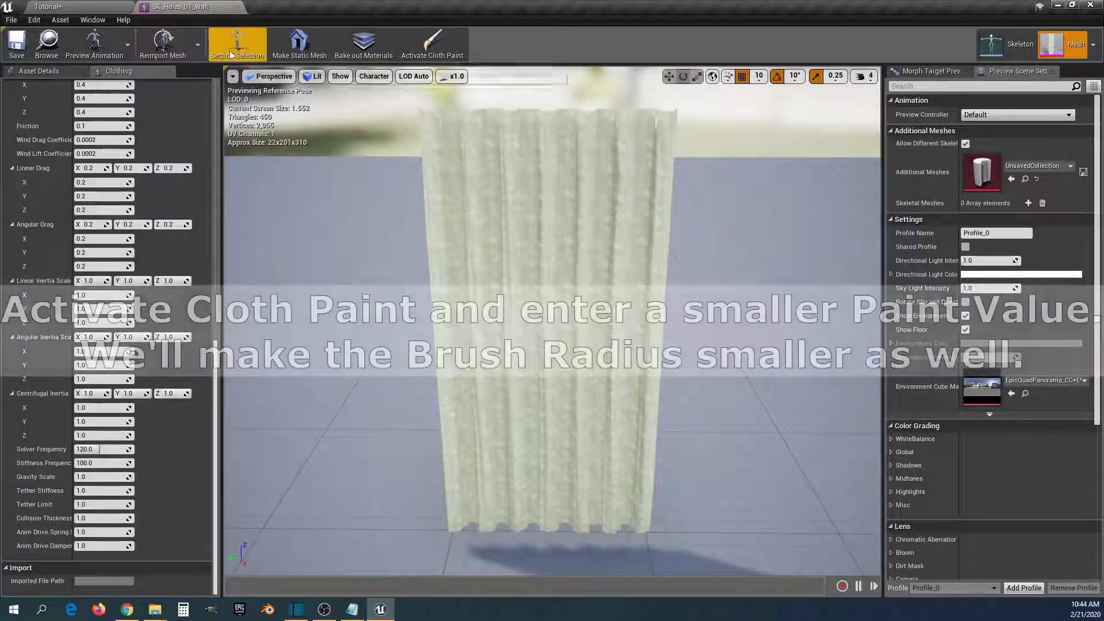
click(447, 44)
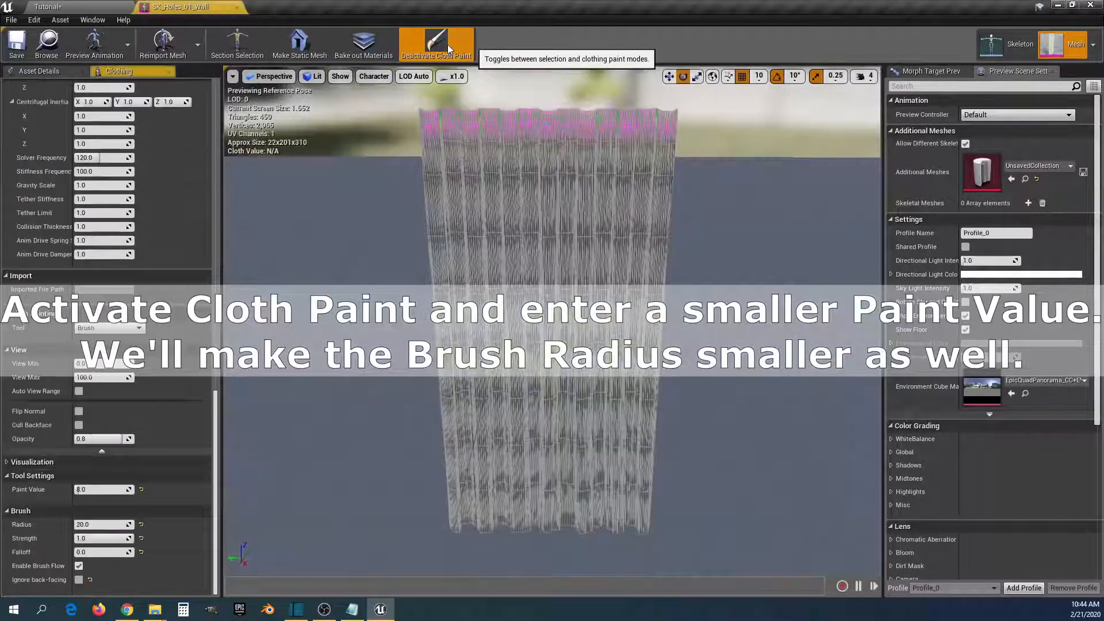
click(101, 490)
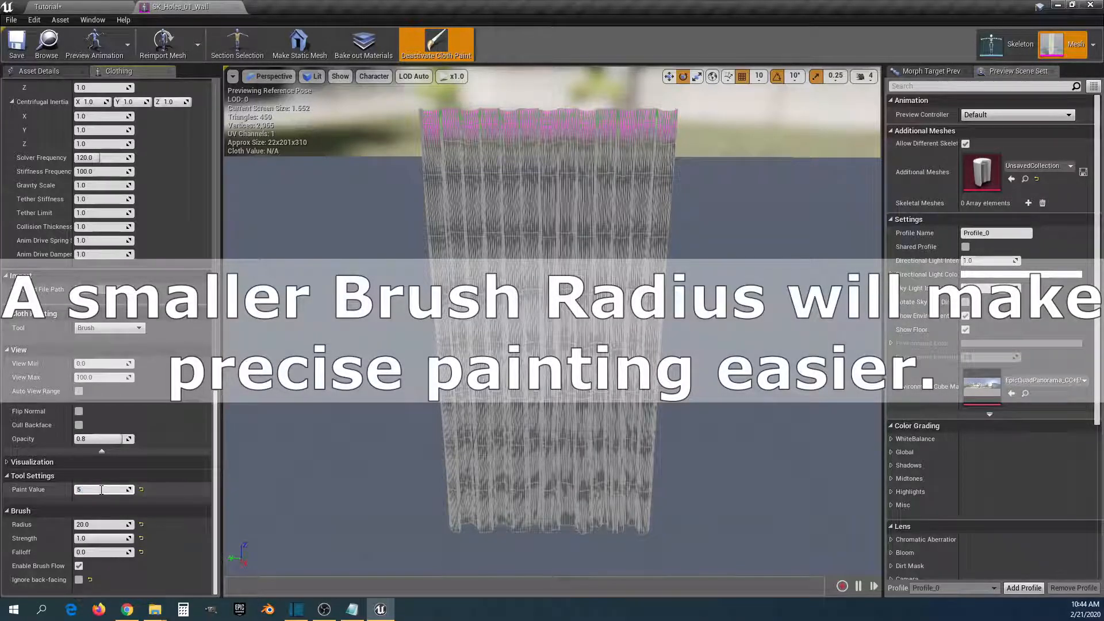
click(102, 526)
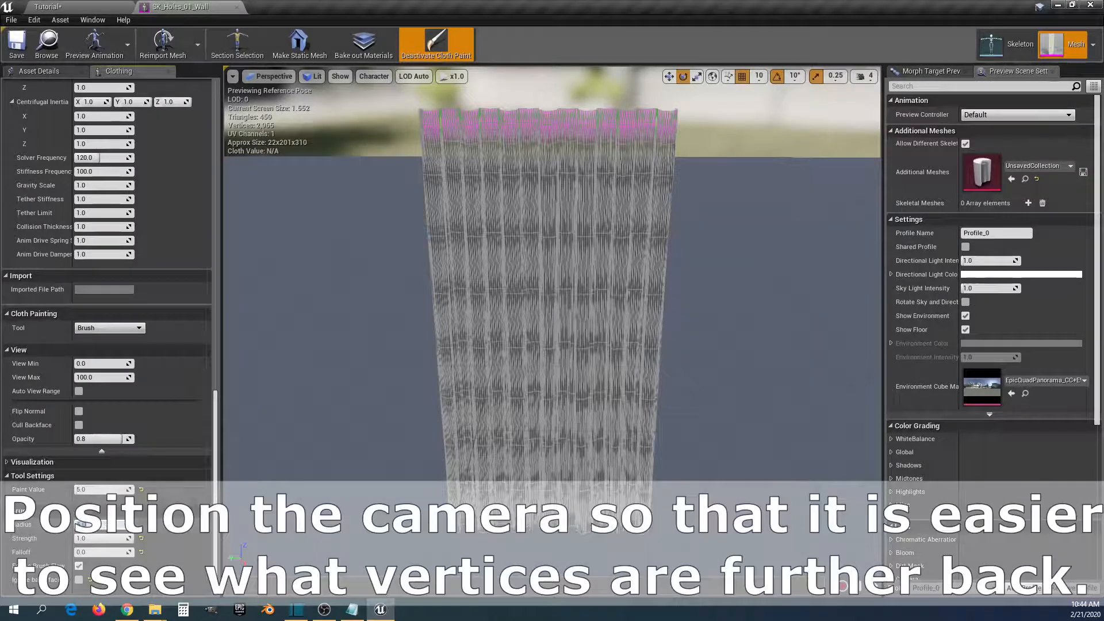
Step: Paint one rear fold near the curtain's side edge down to the hem with value 5, leave cloth painting and save
mouse_move(352, 482)
right_down()
mouse_move(286, 437)
mouse_move(298, 441)
right_up()
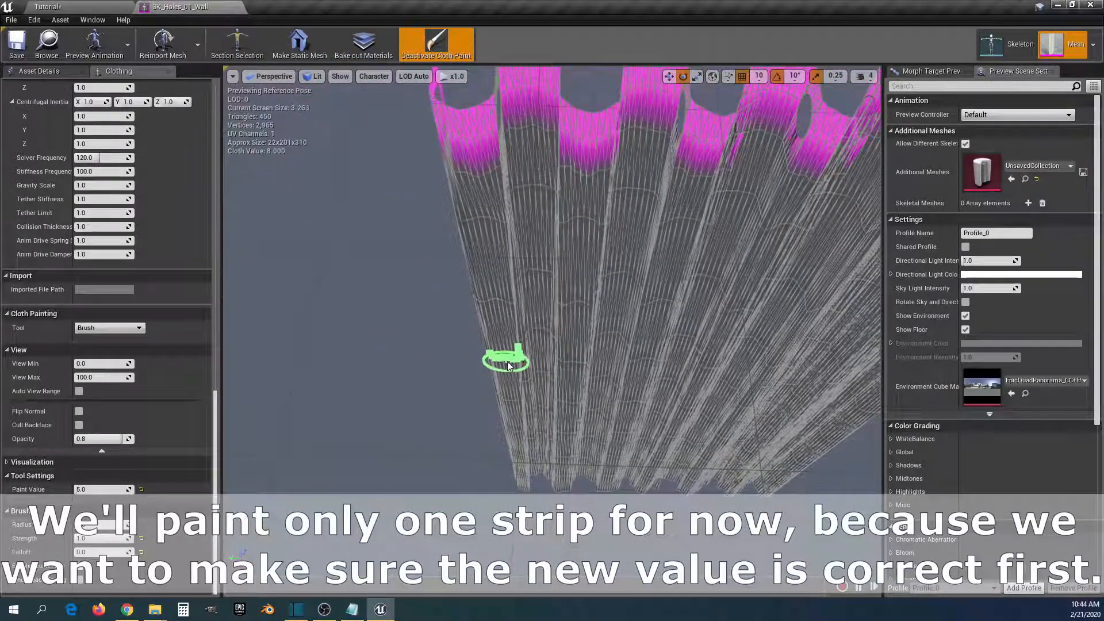
drag(533, 269, 542, 377)
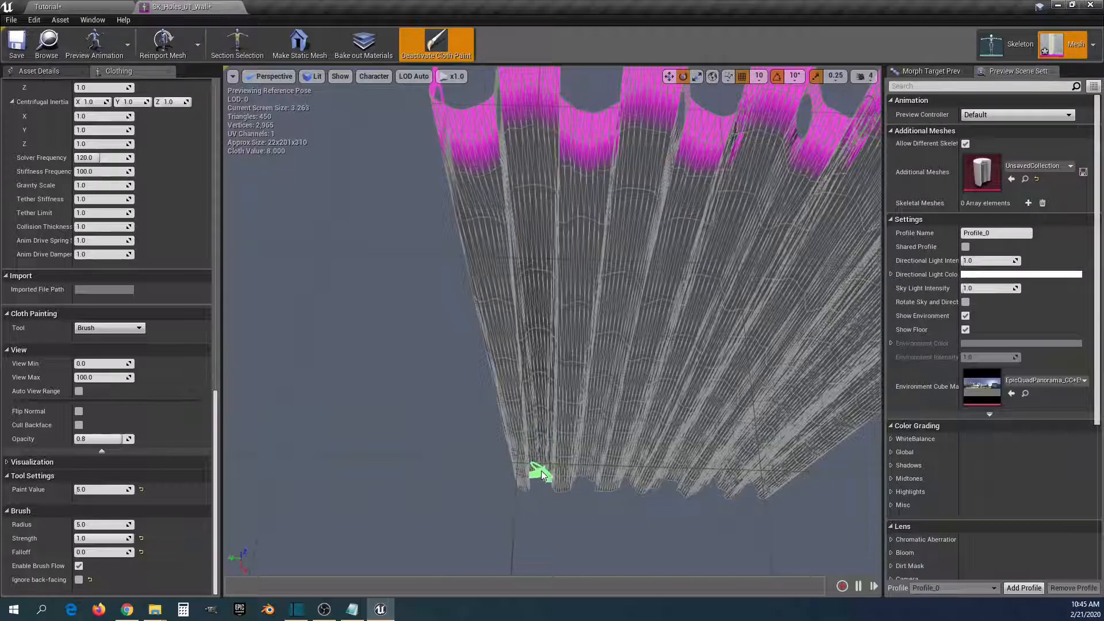
click(433, 44)
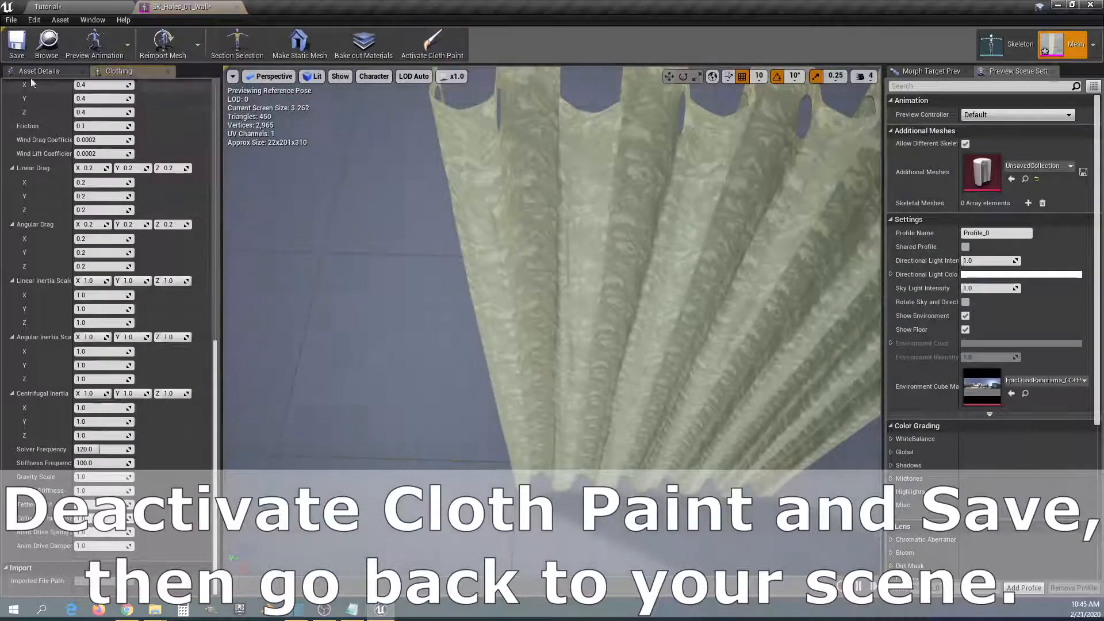
click(16, 53)
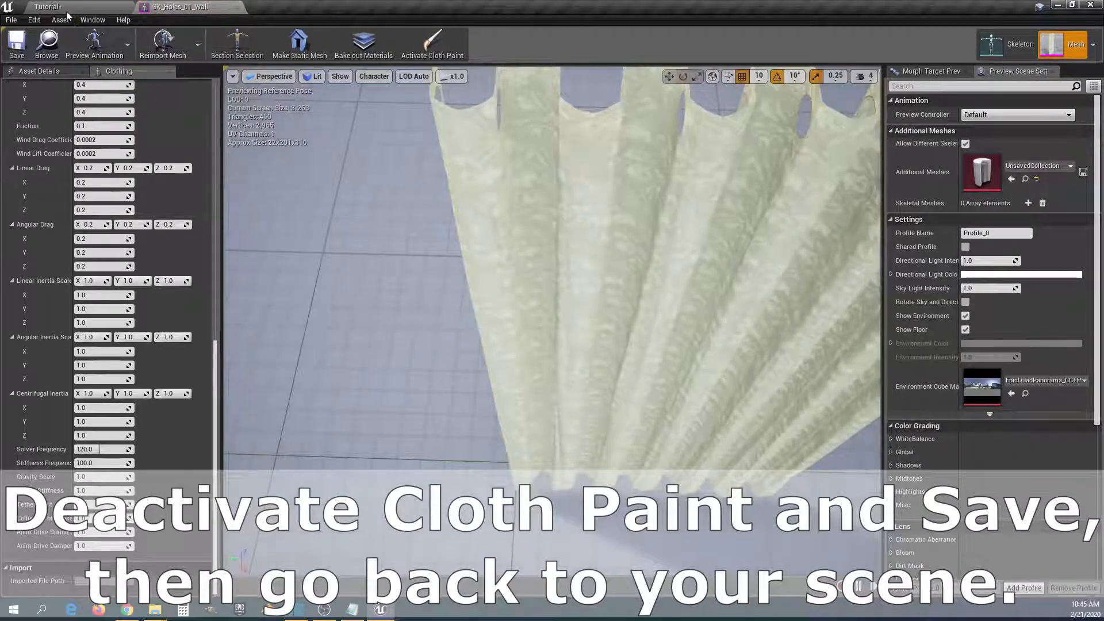
Step: Play the Tutorial level again and move close to the curtain to check the repainted strip for clipping
click(46, 6)
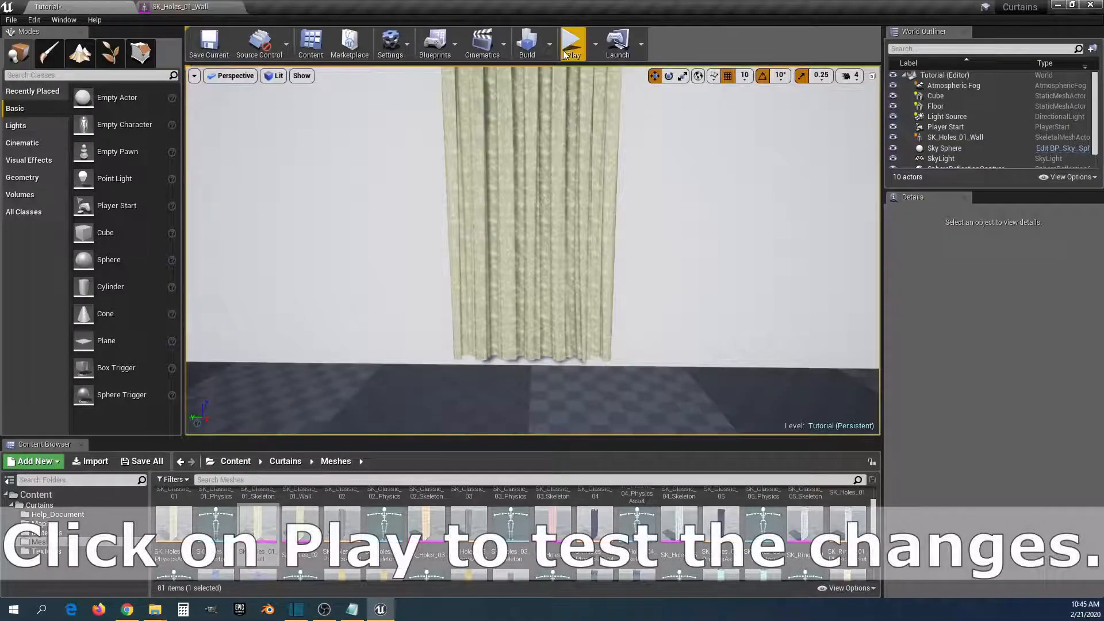
click(571, 46)
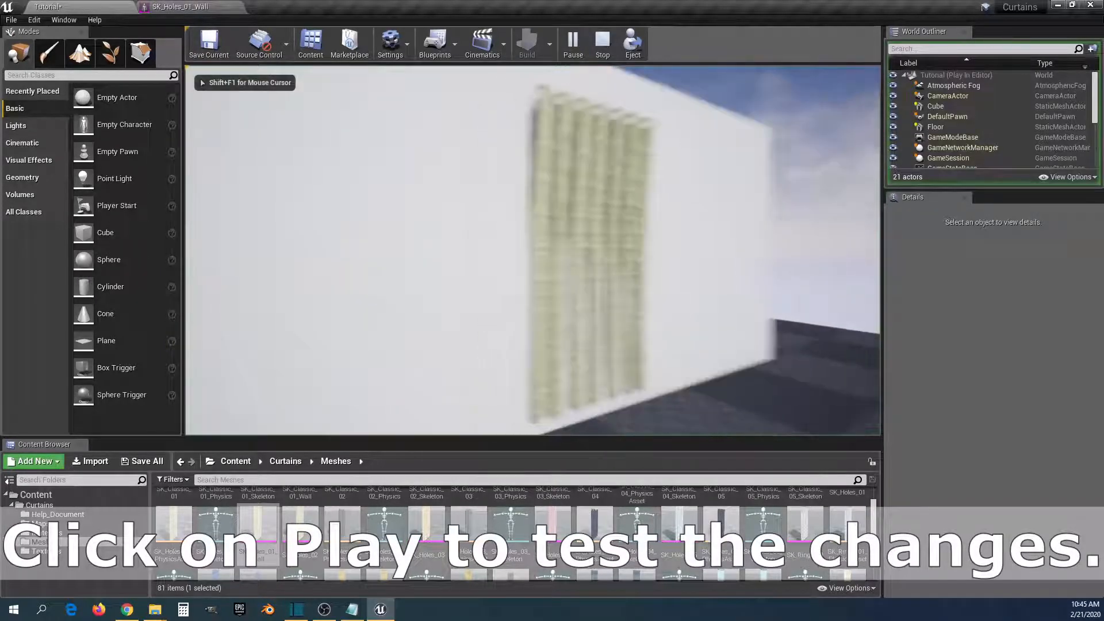
key(d)
key(w)
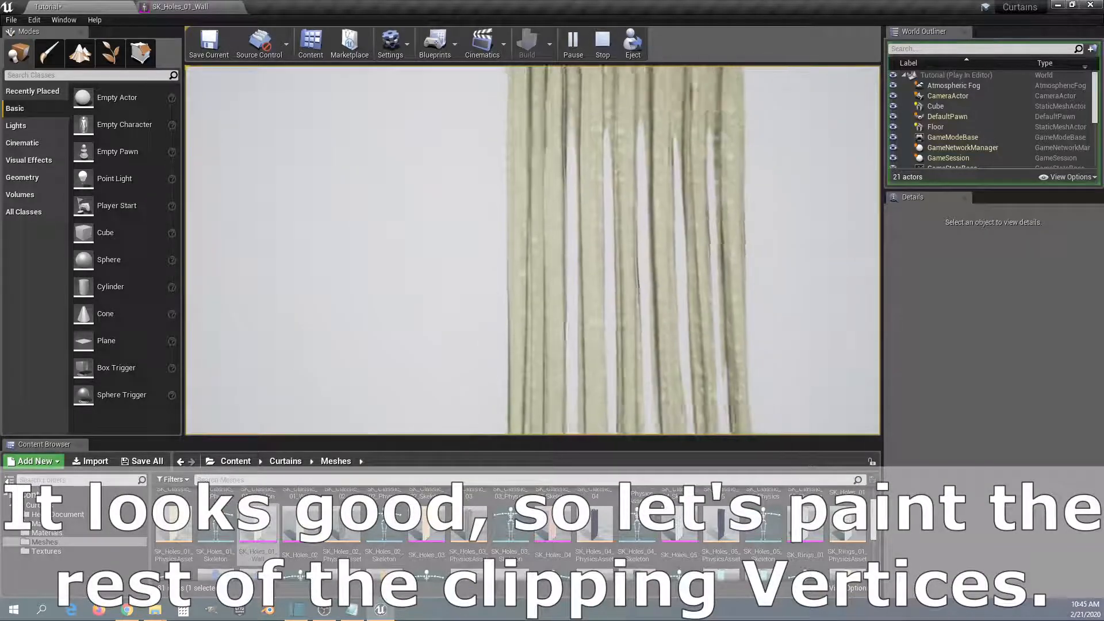
Step: Stop the play session and paint the remaining clipping rear folds of SK_Holes_01_Wall with cloth value 5 and brush radius 5
key(Escape)
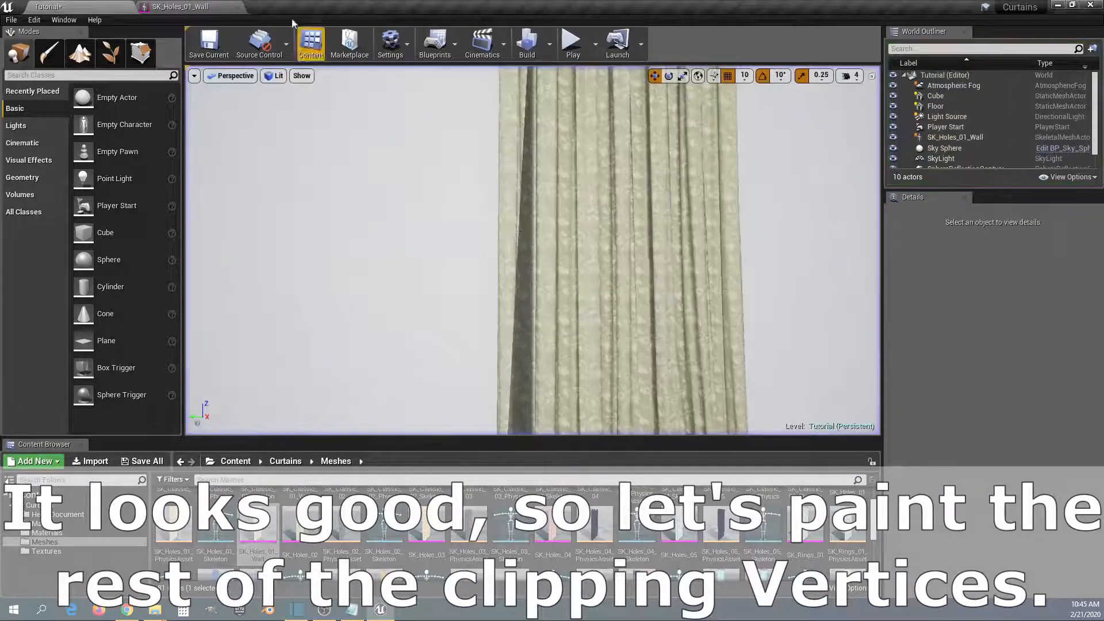
click(193, 6)
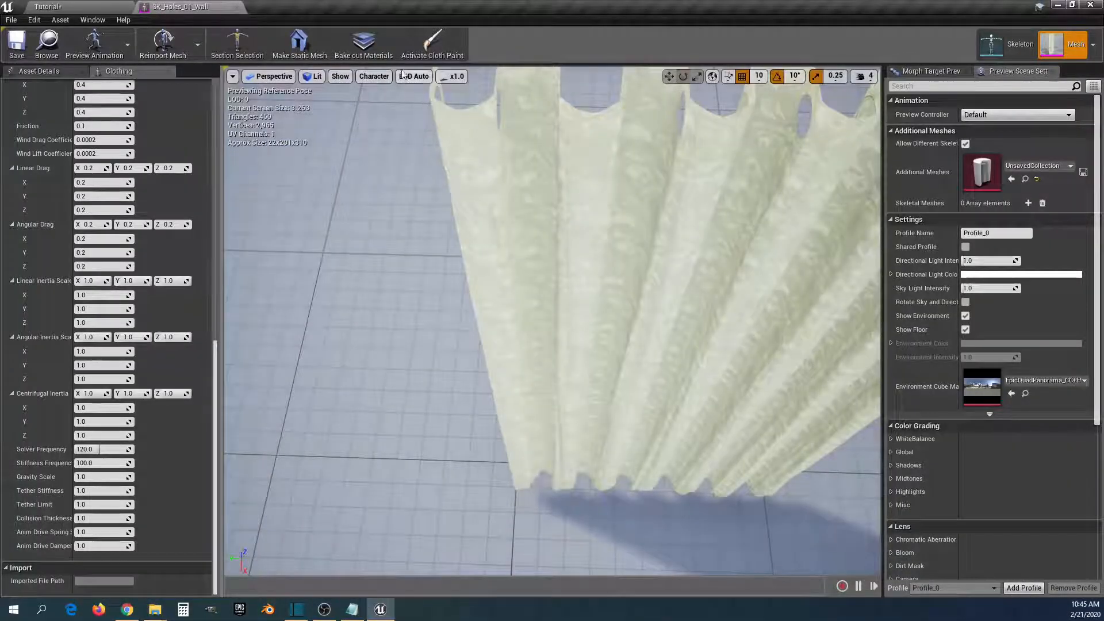
click(433, 43)
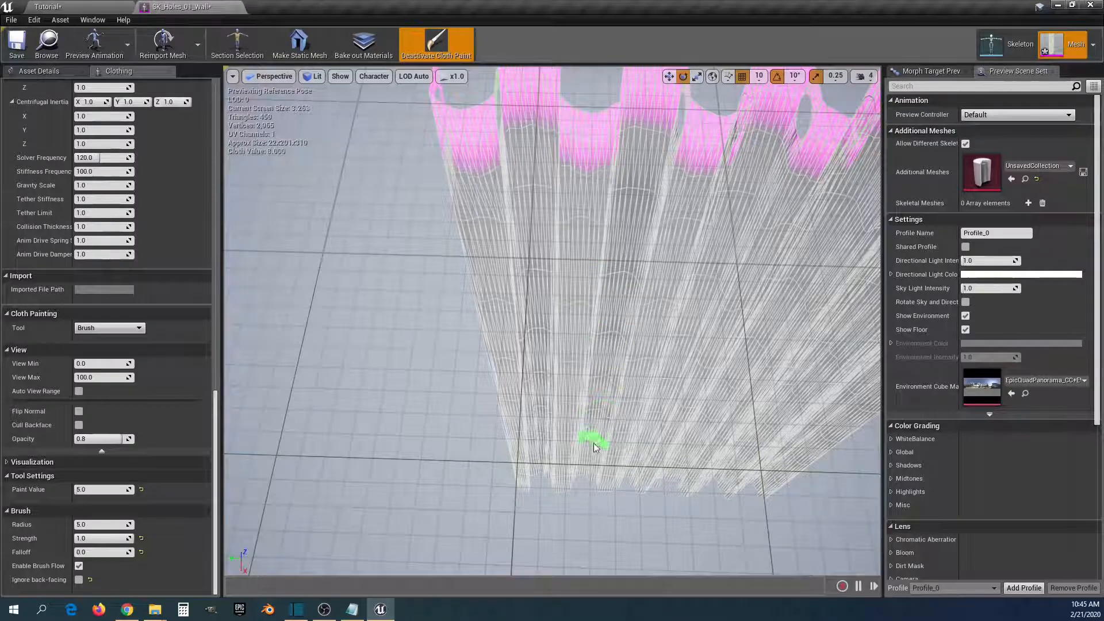
scroll(584, 472, up, 2)
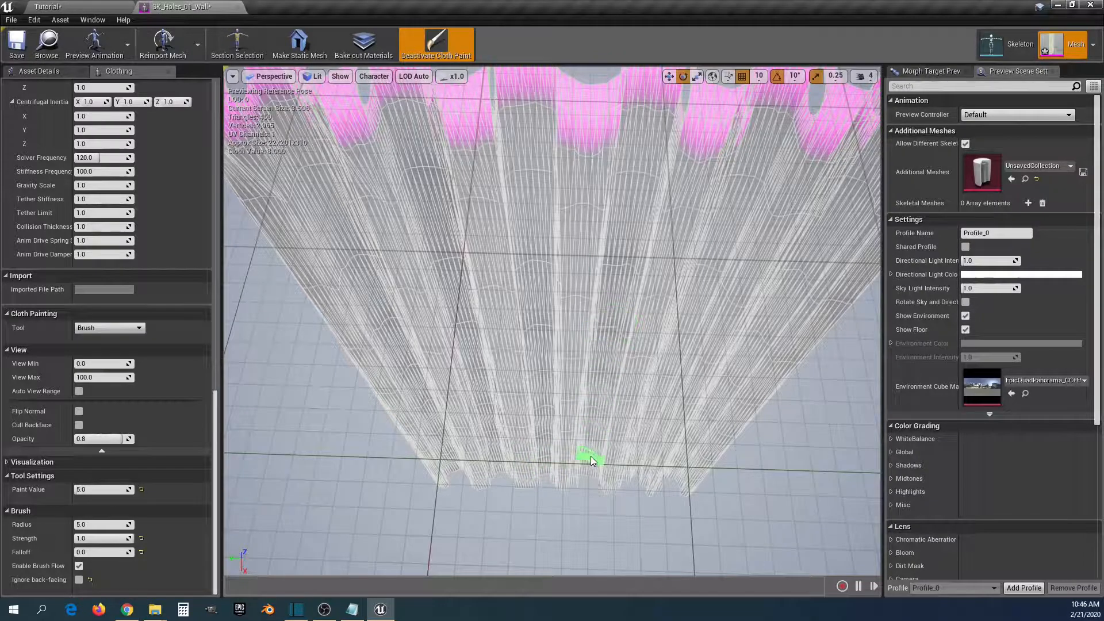
scroll(588, 474, up, 1)
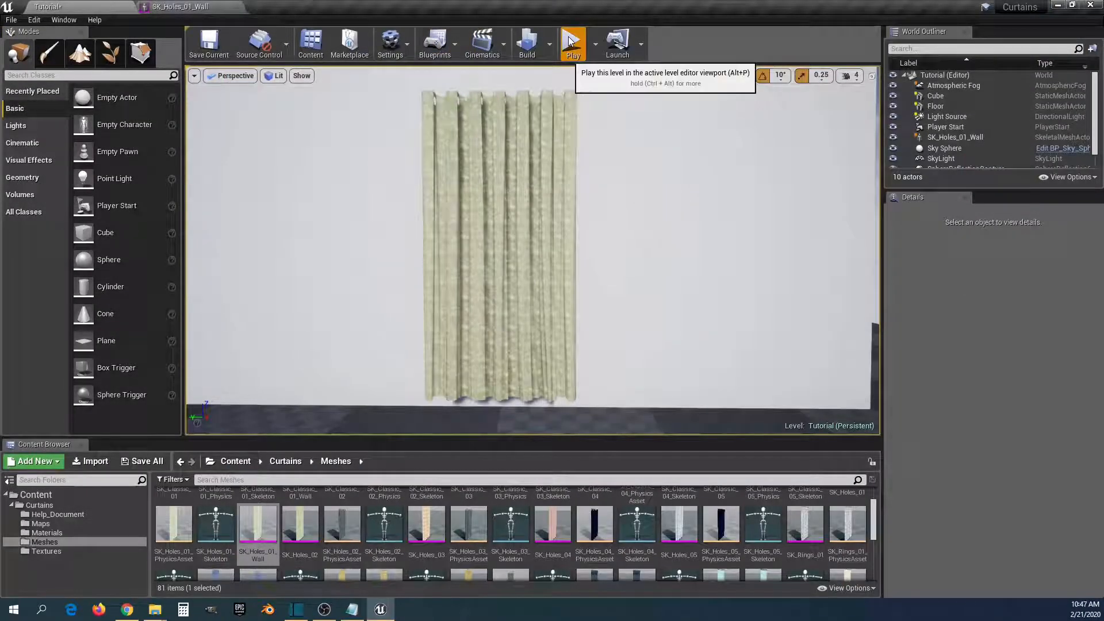
Step: Play the Tutorial level and move around the SK_Holes_01_Wall curtain to check all repainted folds for clipping
click(571, 42)
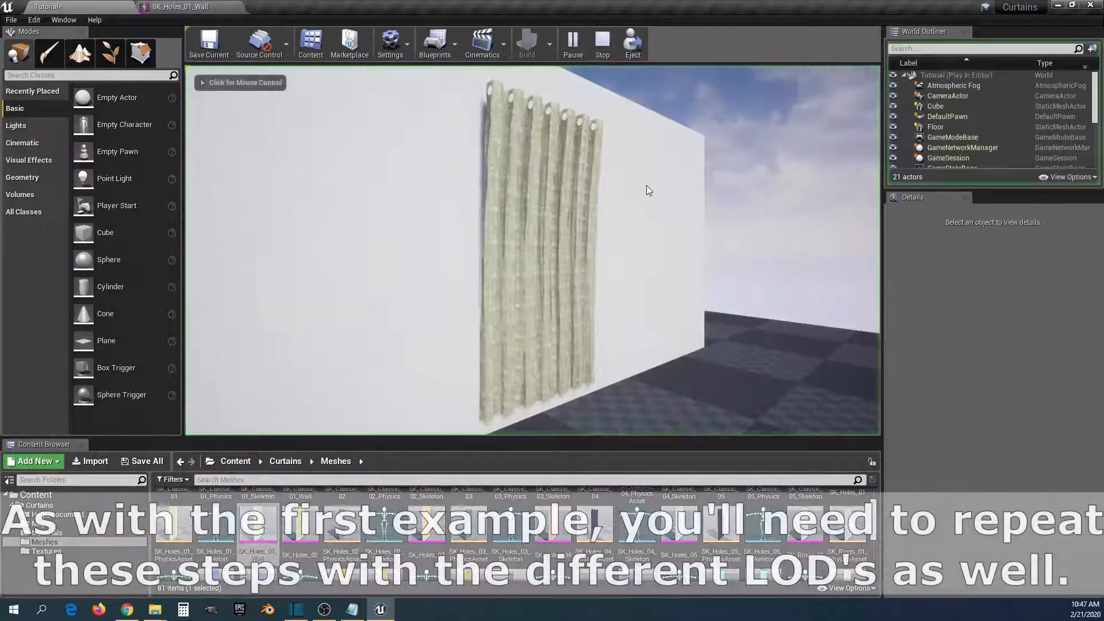
click(650, 188)
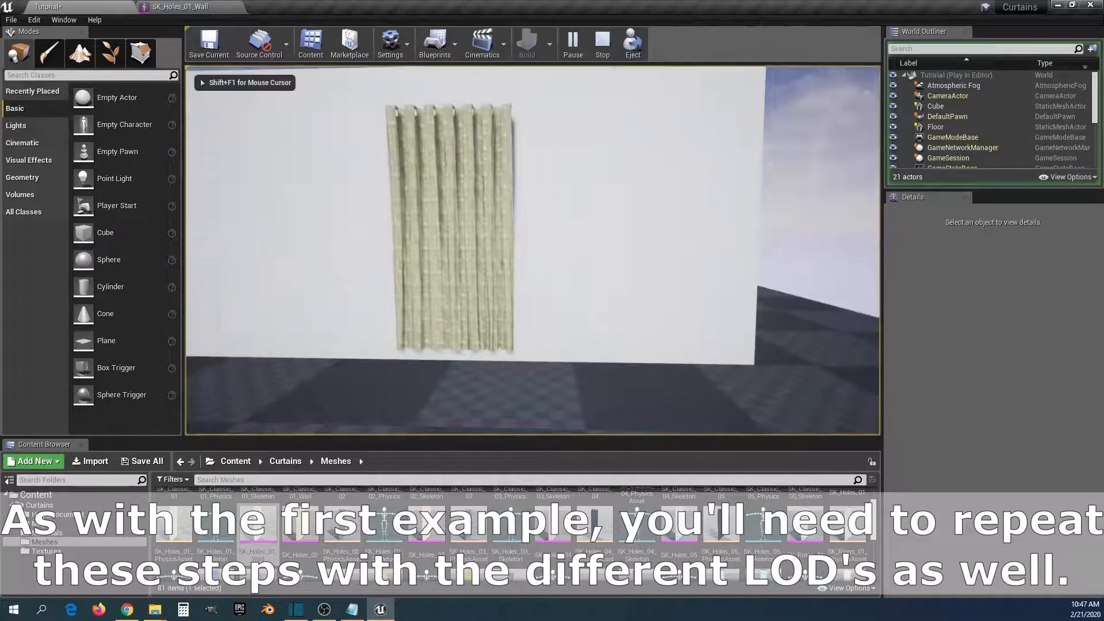
key(a)
key(w)
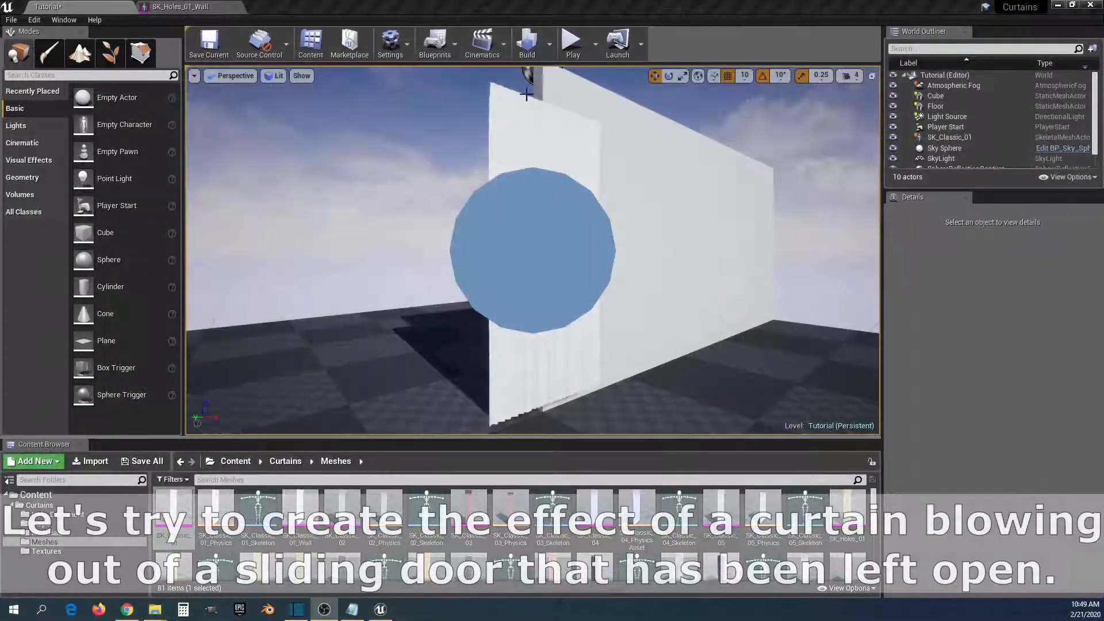
Step: Preview the SK_Classic_01 curtain at the wall's end in a short play session, and delete it from the scene
click(571, 46)
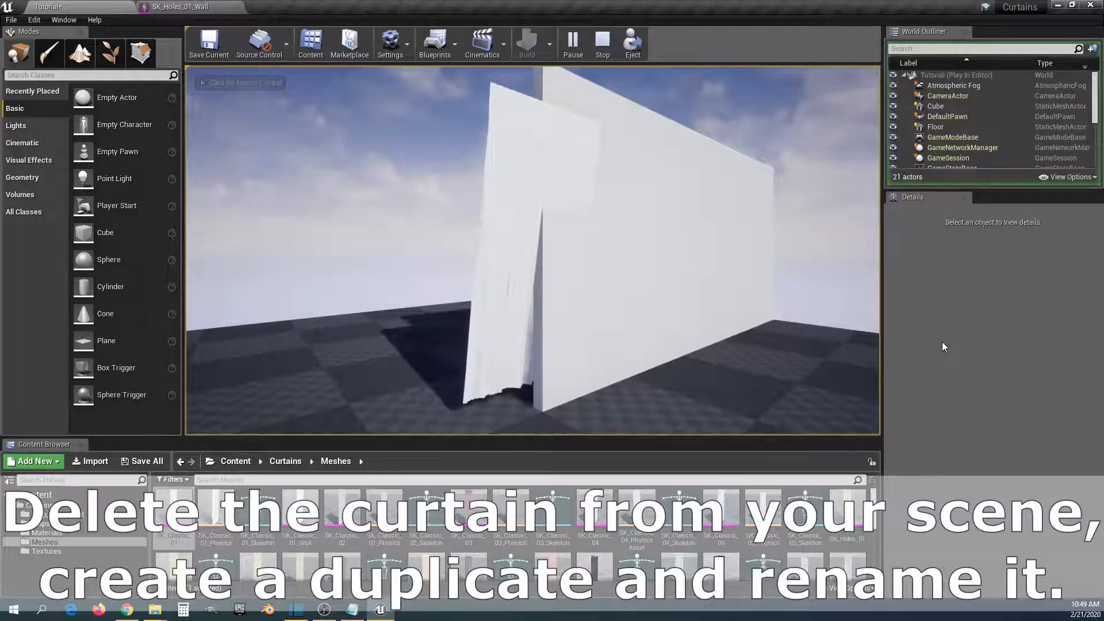
key(Escape)
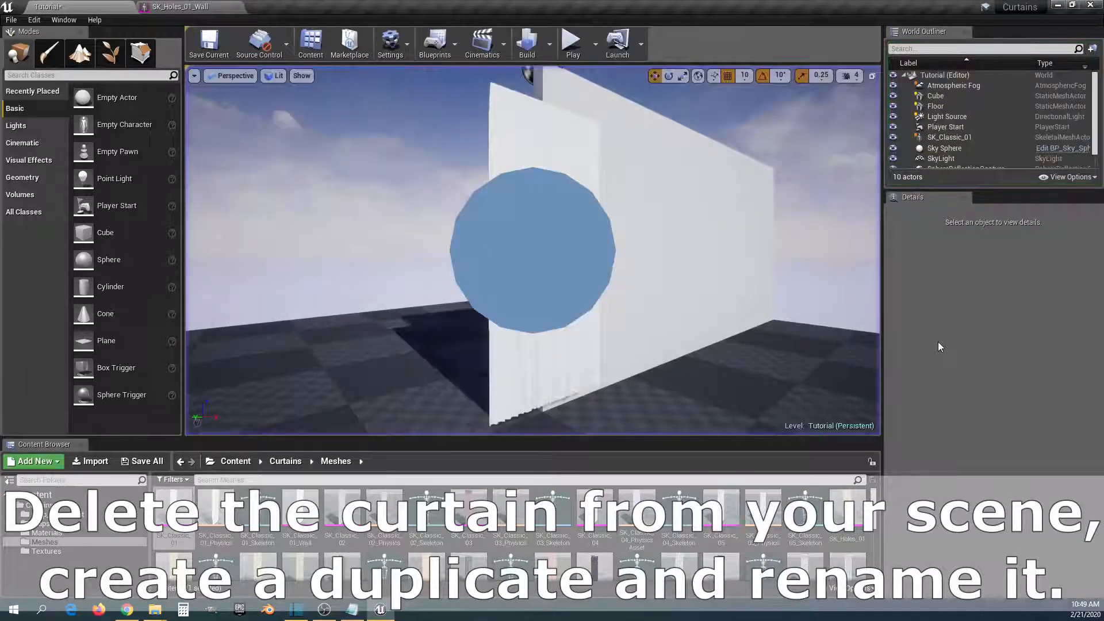
click(560, 141)
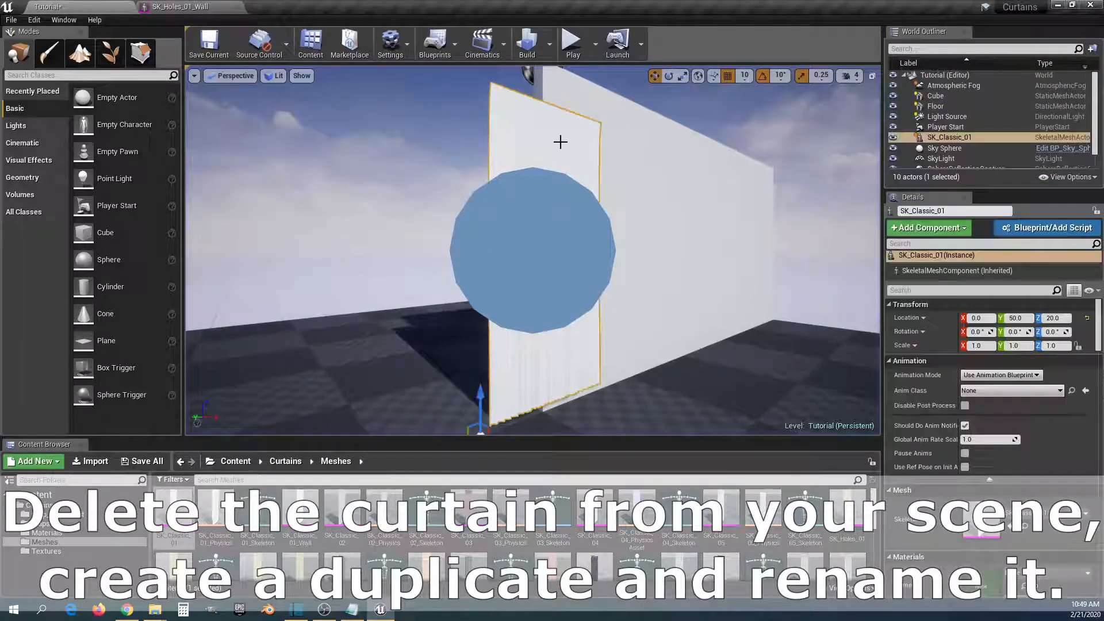
key(Delete)
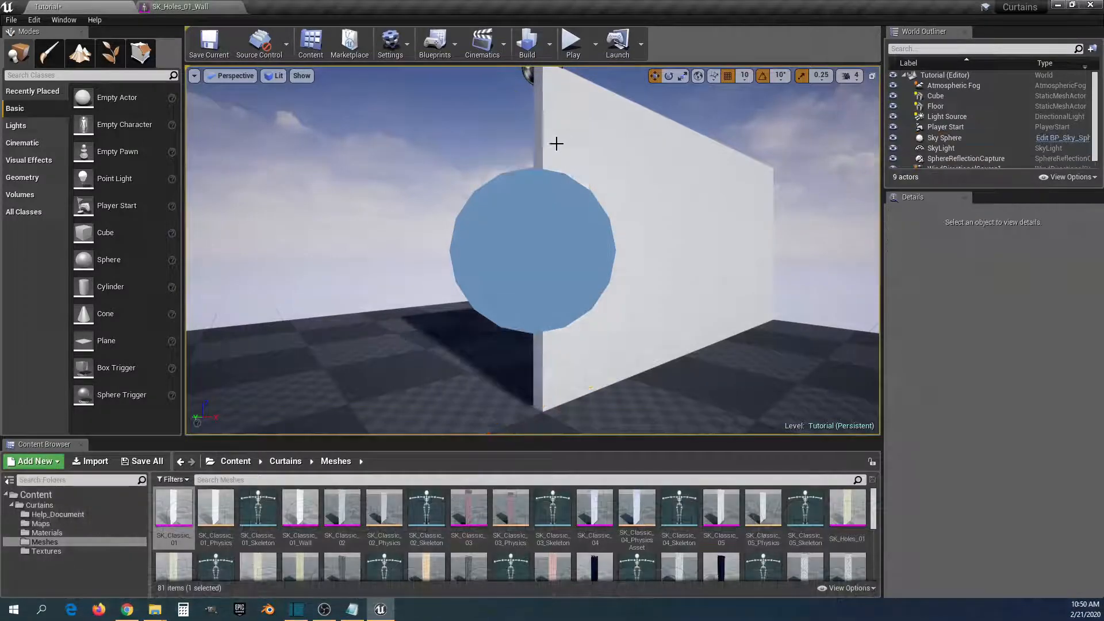
Step: Duplicate the SK_Classic_01 skeletal mesh as SK_Classic_01_Partial and save the copy together with the Tutorial level
right_click(176, 505)
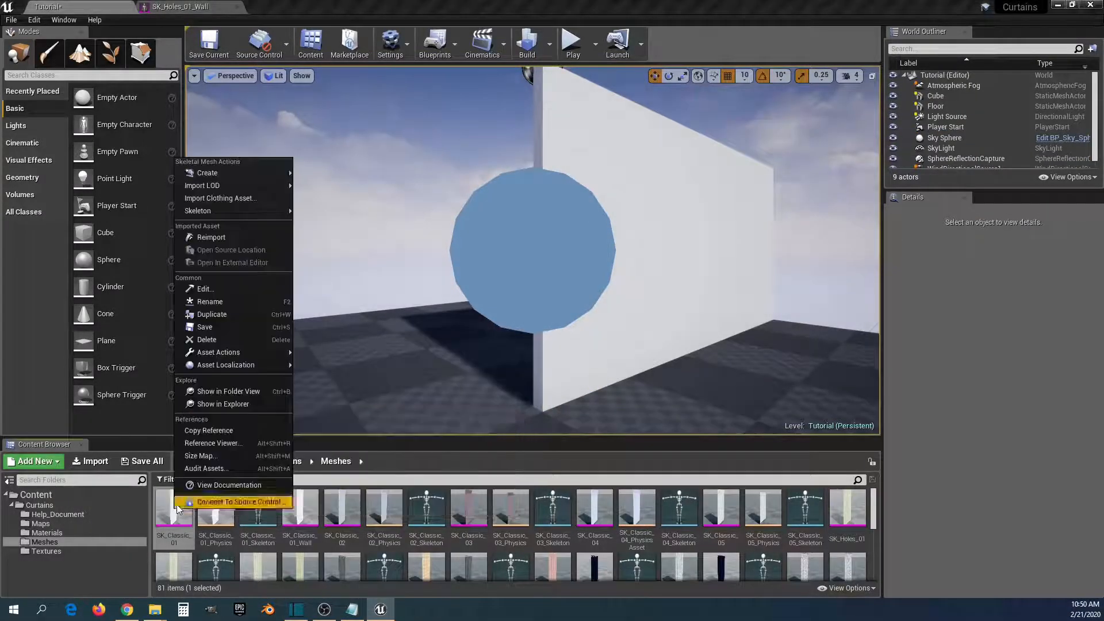
click(221, 315)
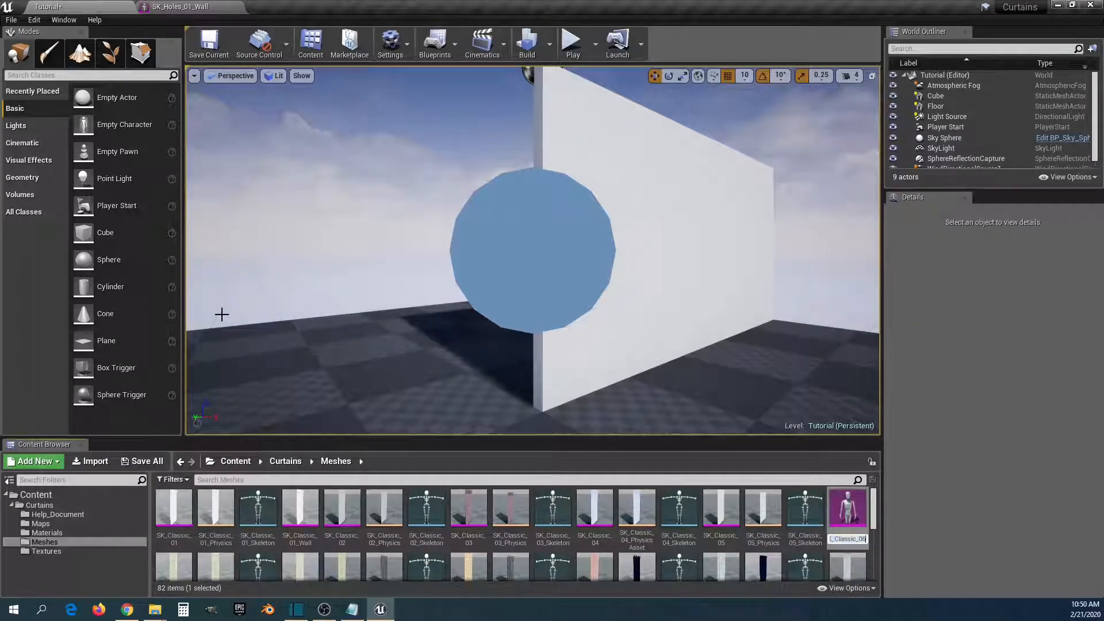
key(BackSpace)
text(1_Partial)
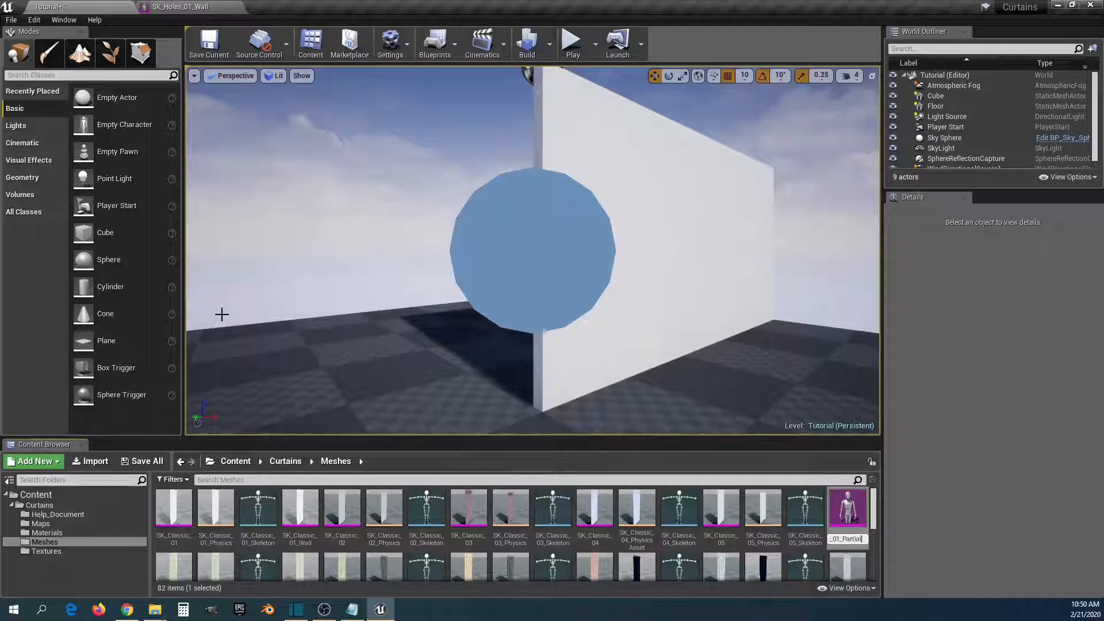
key(Return)
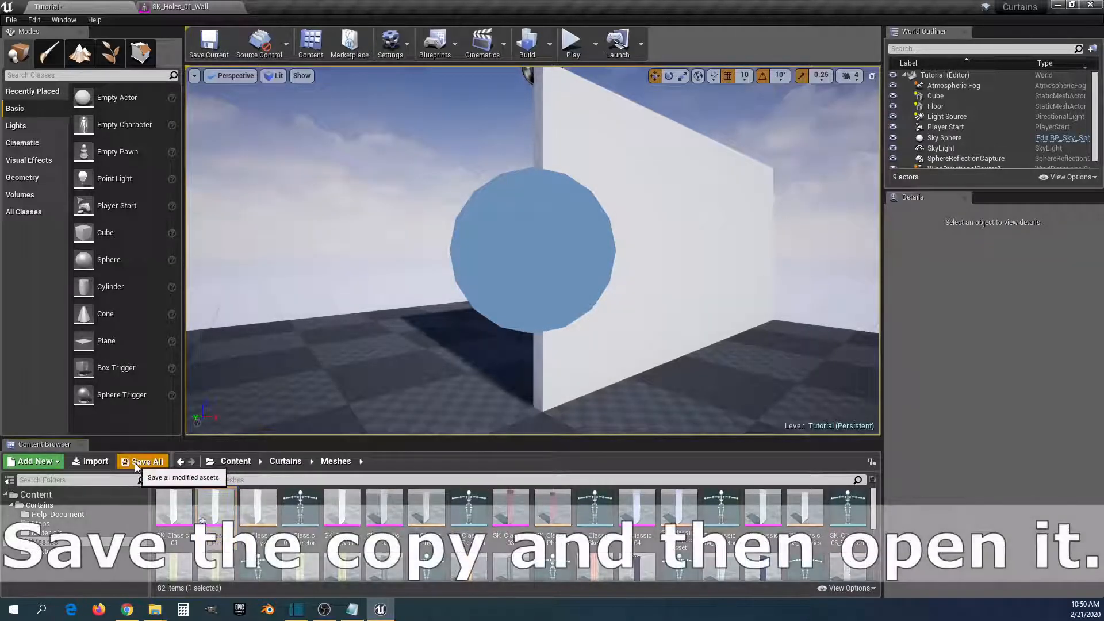
click(135, 463)
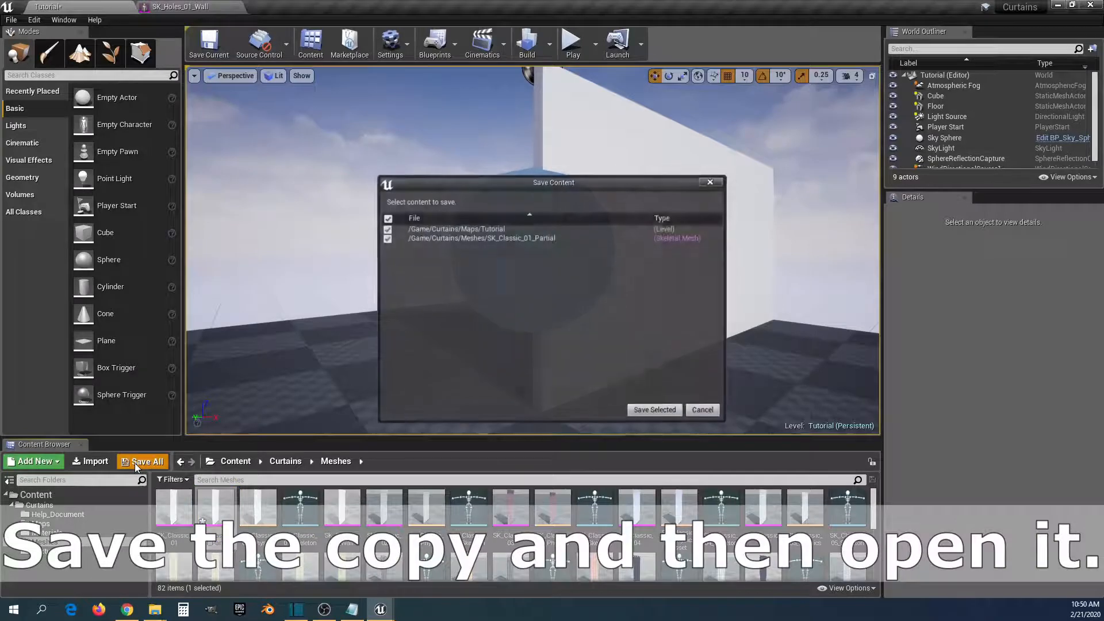
click(642, 412)
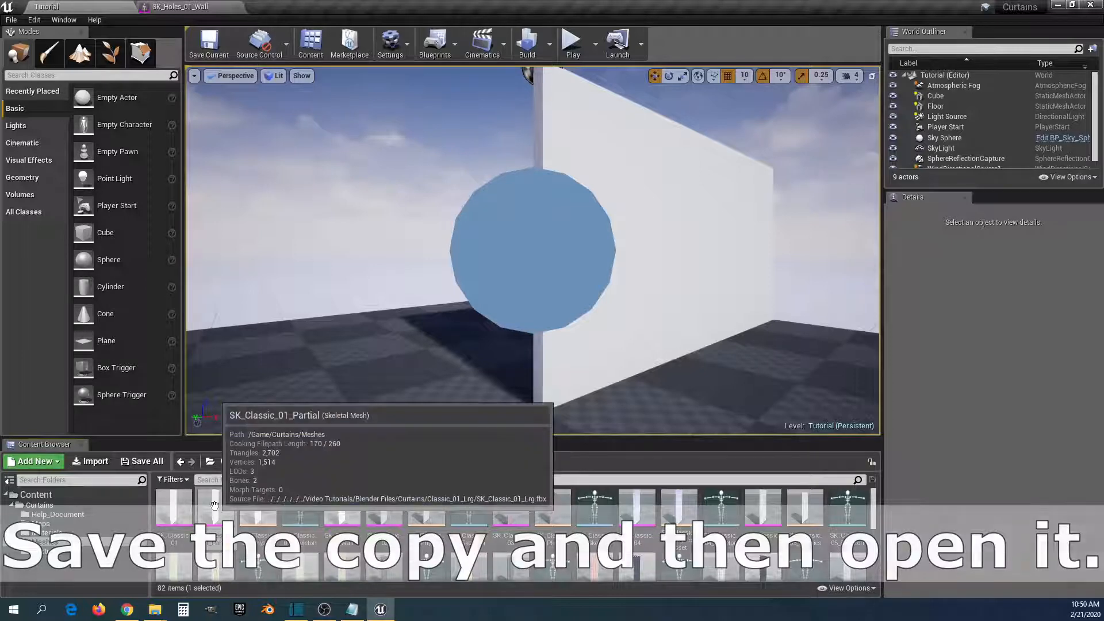
Step: Open SK_Classic_01_Partial and activate cloth painting on its clothing data SK_Classic_01_Lrg_Clothing_0, with the curtain's broad side facing the view
double_click(218, 506)
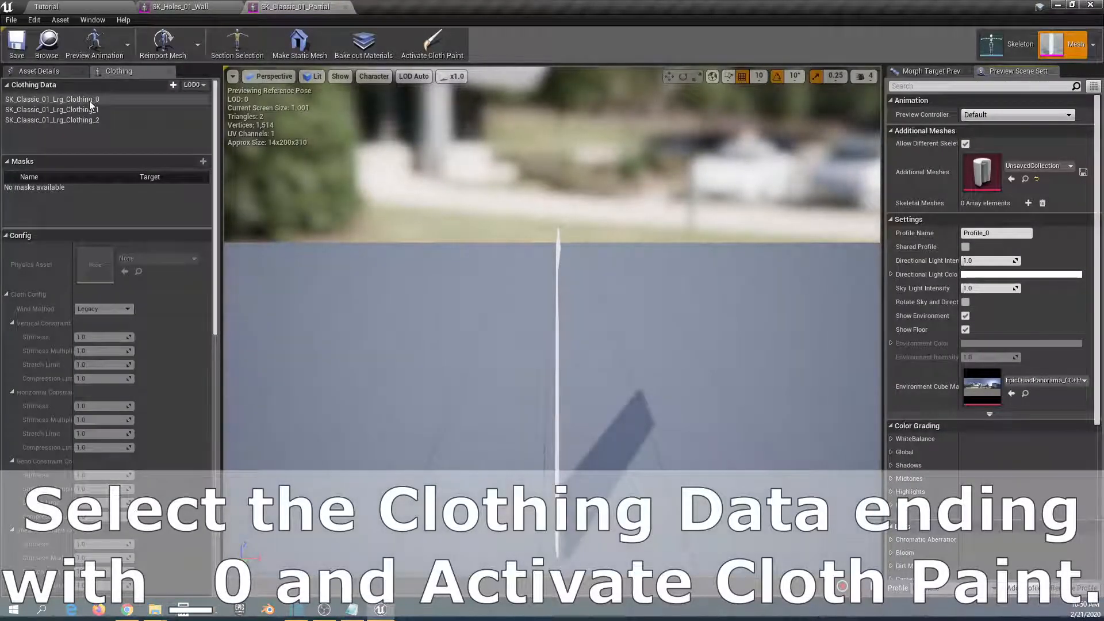
click(89, 100)
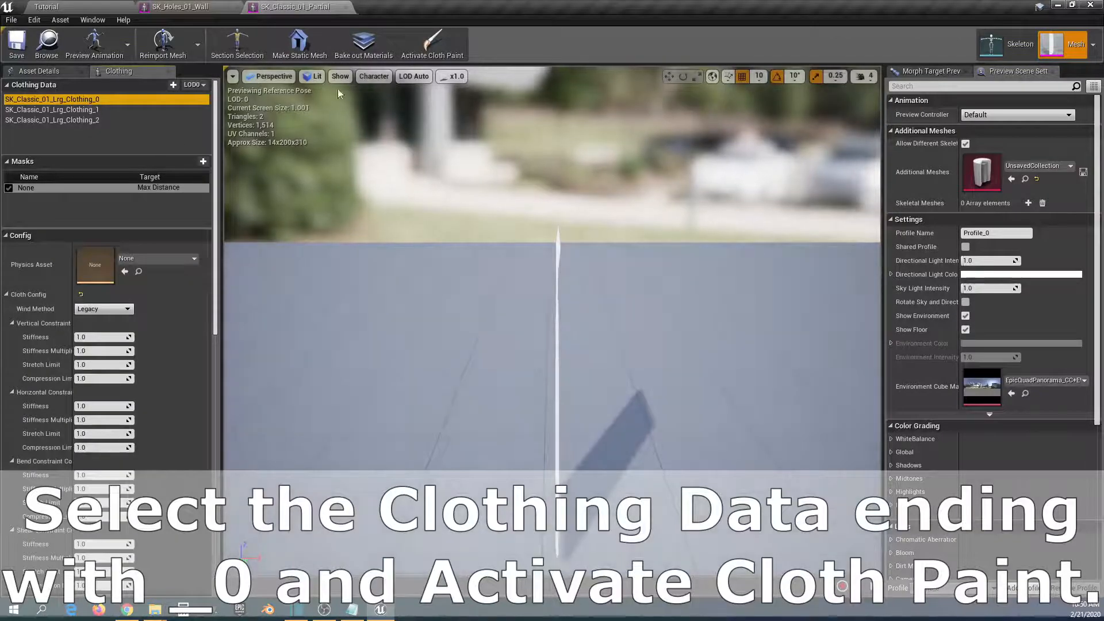
click(435, 44)
mouse_move(511, 167)
right_down()
mouse_move(416, 239)
mouse_move(429, 238)
mouse_move(319, 233)
mouse_move(308, 243)
right_up()
key(d)
key(d)
key(d)
Step: Set the cloth paint value to 8 and the brush to radius 20, strength 1 and falloff 0
scroll(109, 418, down, 12)
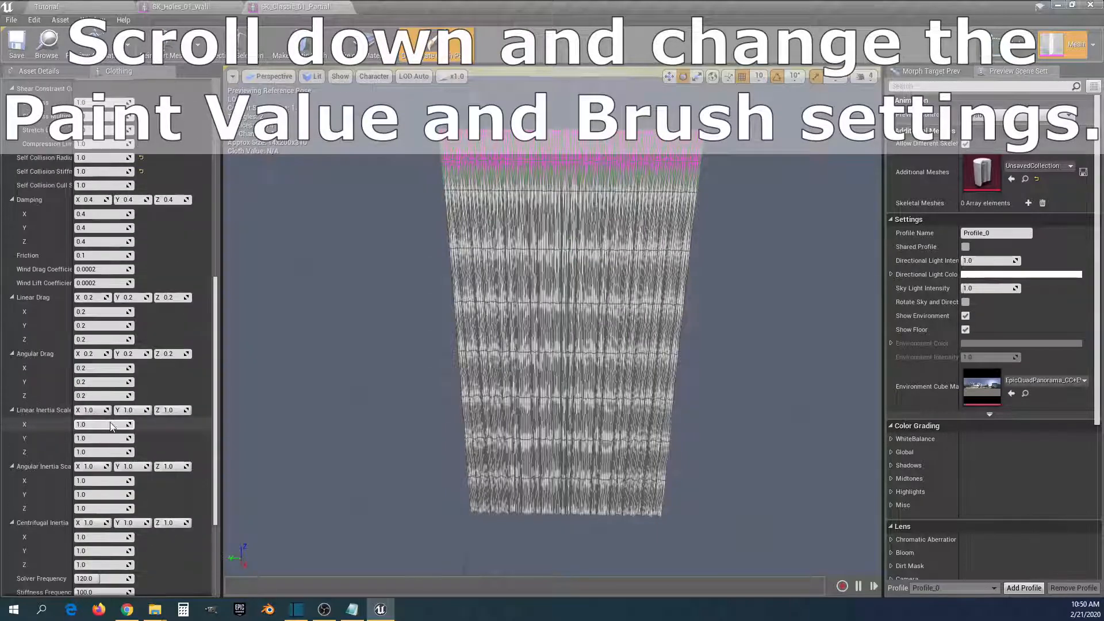
scroll(111, 426, down, 10)
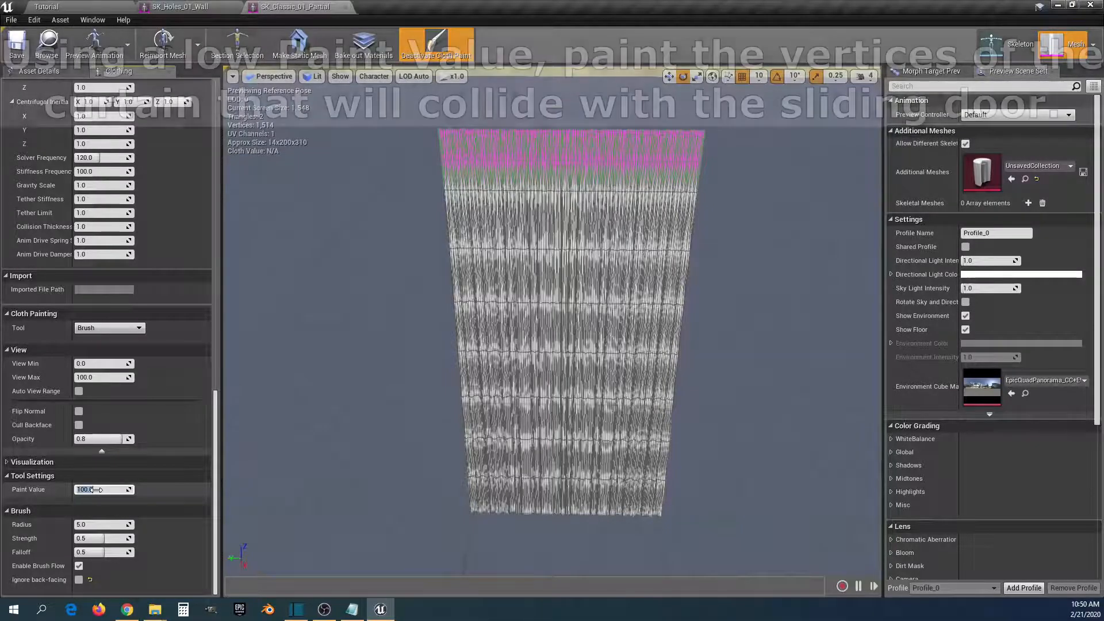
text(8)
key(Tab)
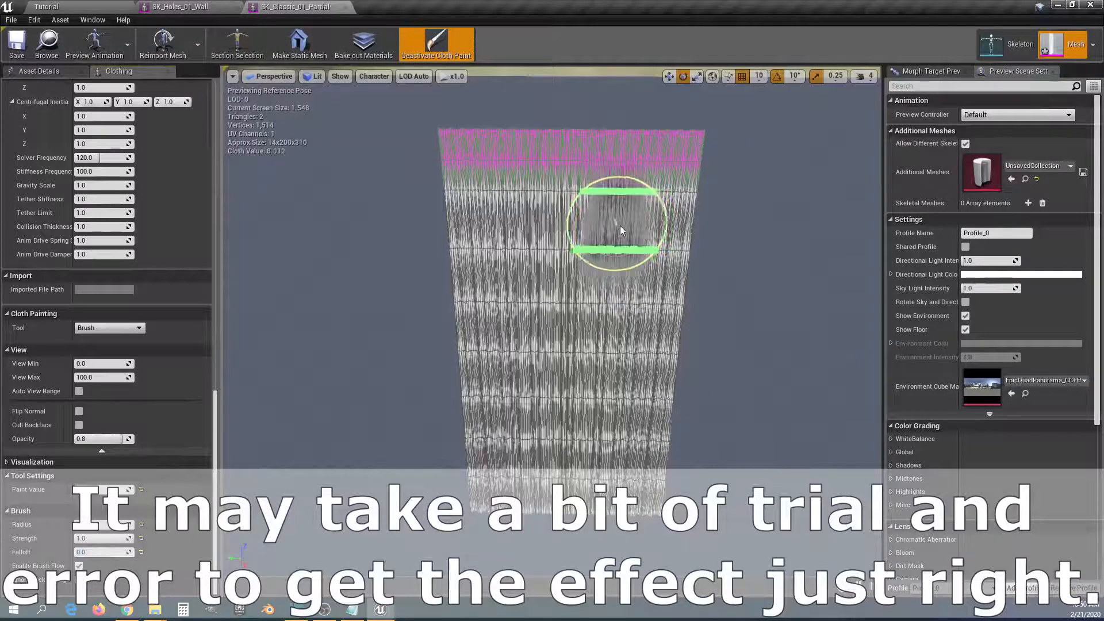
Step: Paint the wall-side half of the curtain with value 8 down to the hem, refine its border with radius 5, and save the mesh
mouse_move(621, 222)
mouse_down()
mouse_move(667, 233)
mouse_move(636, 239)
mouse_move(615, 354)
mouse_up()
mouse_move(601, 451)
mouse_down()
mouse_move(603, 509)
mouse_move(641, 493)
mouse_move(667, 390)
mouse_move(674, 285)
mouse_move(638, 250)
mouse_move(619, 252)
mouse_move(607, 357)
mouse_up()
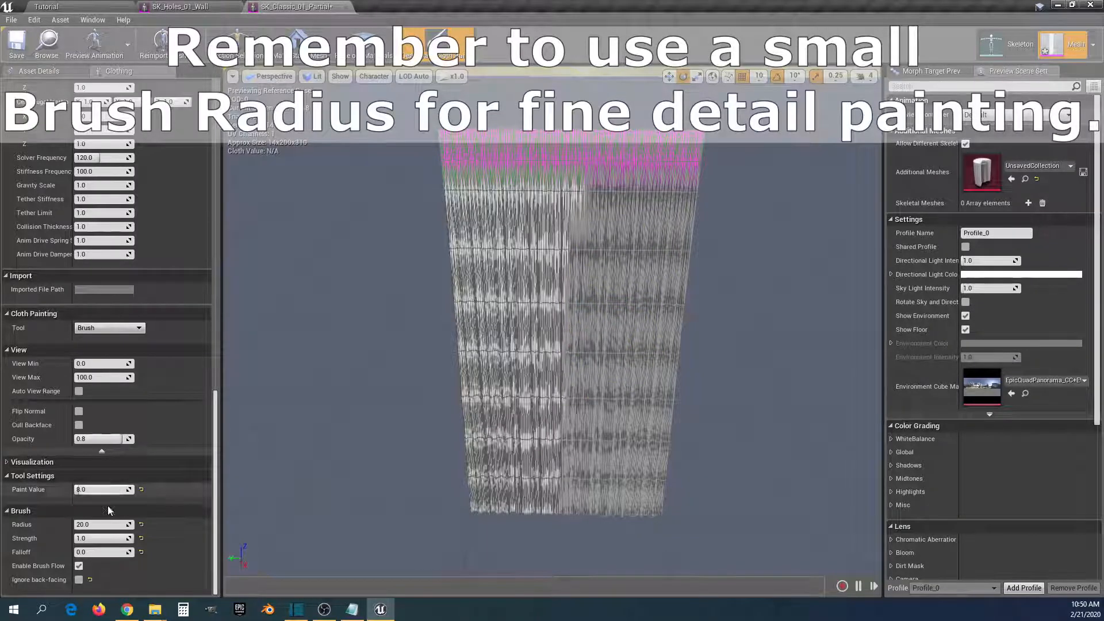
click(92, 524)
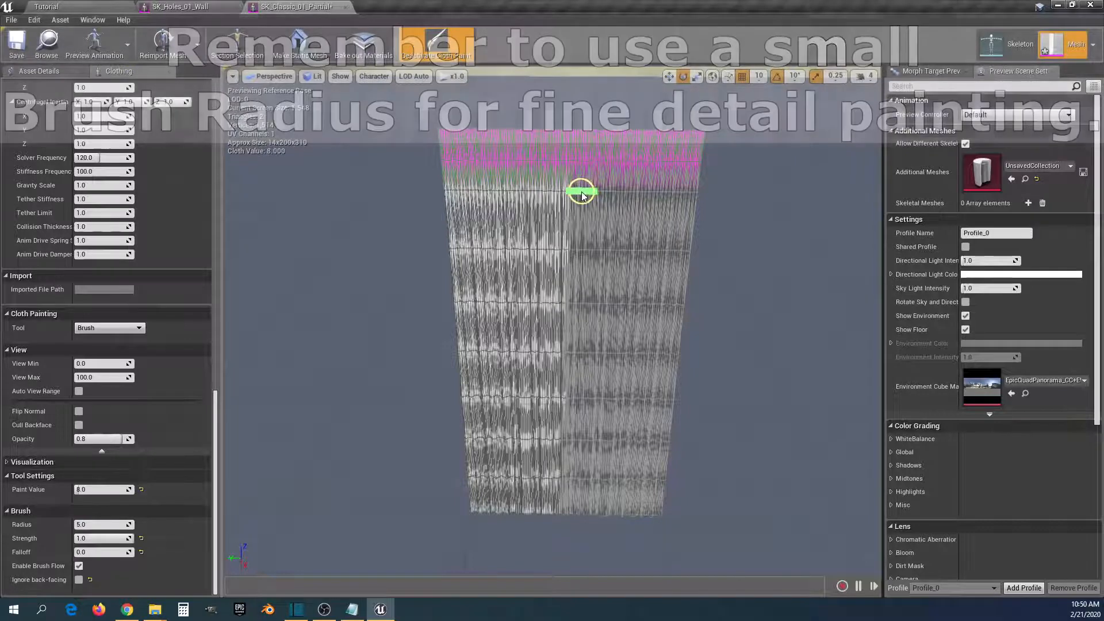
click(436, 42)
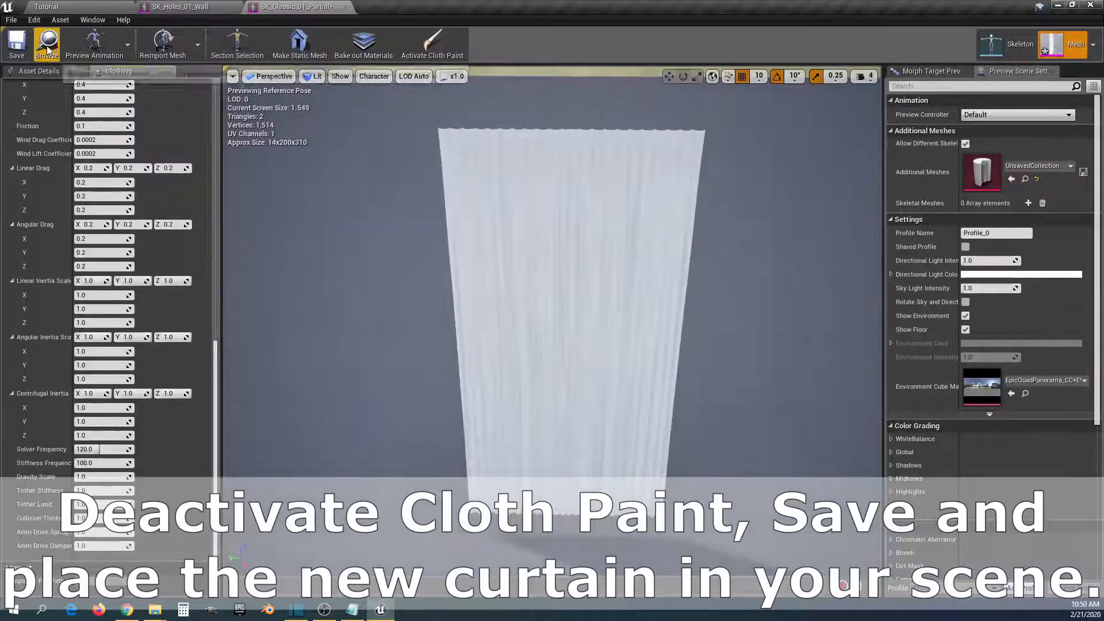
click(16, 51)
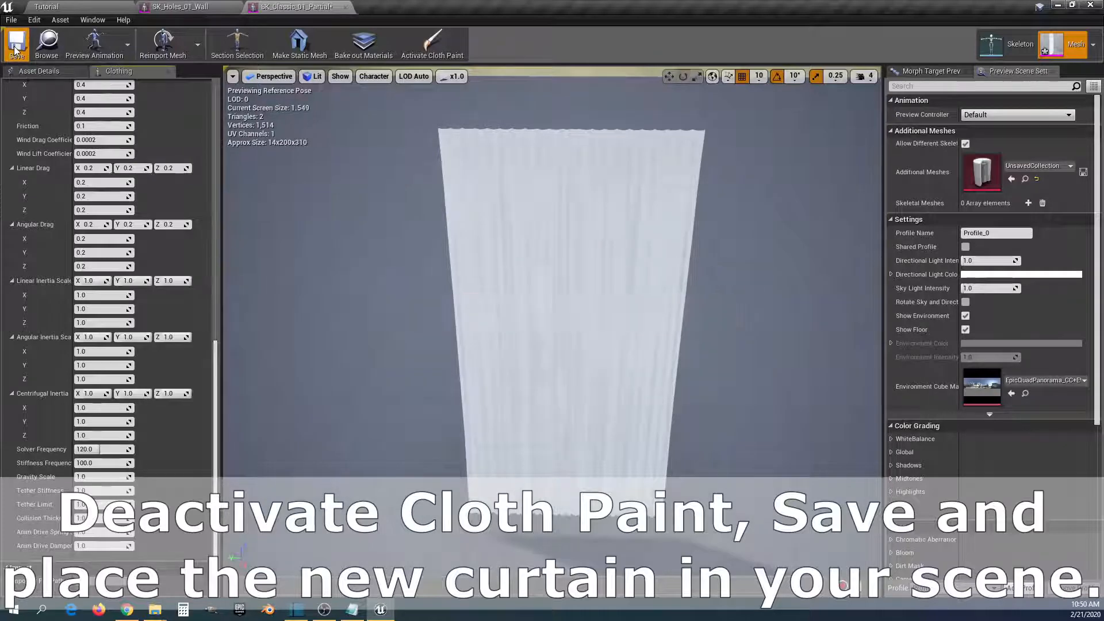
Step: Place SK_Classic_01_Partial in the Tutorial level at the wall's end, at location X 0, Y 50, Z 20
click(77, 8)
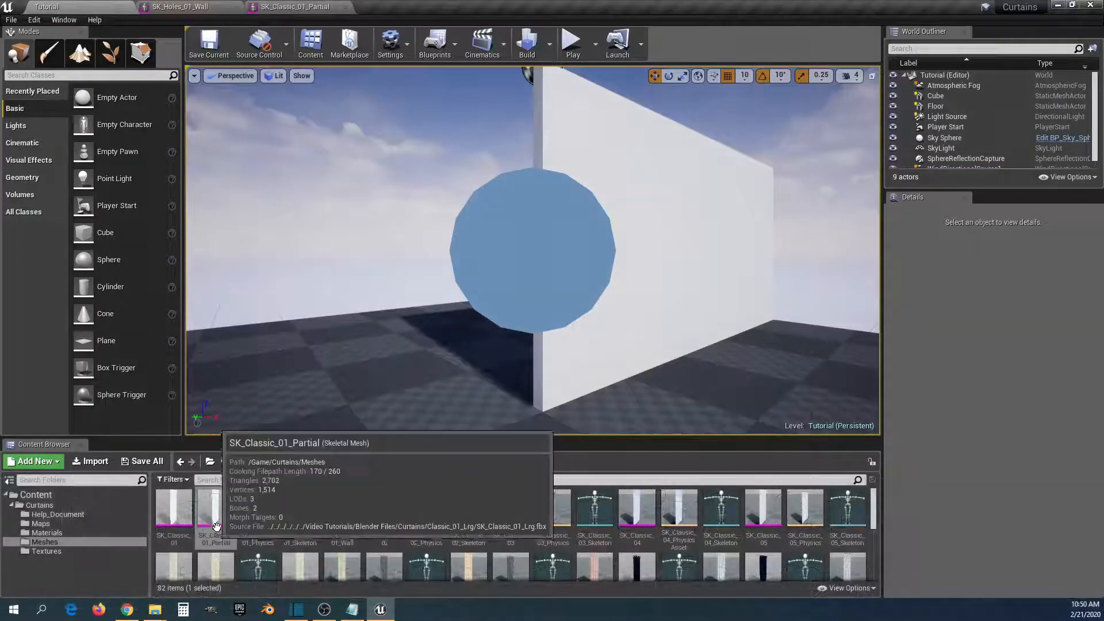
drag(216, 509, 533, 429)
right_drag(533, 427, 489, 431)
drag(511, 346, 459, 361)
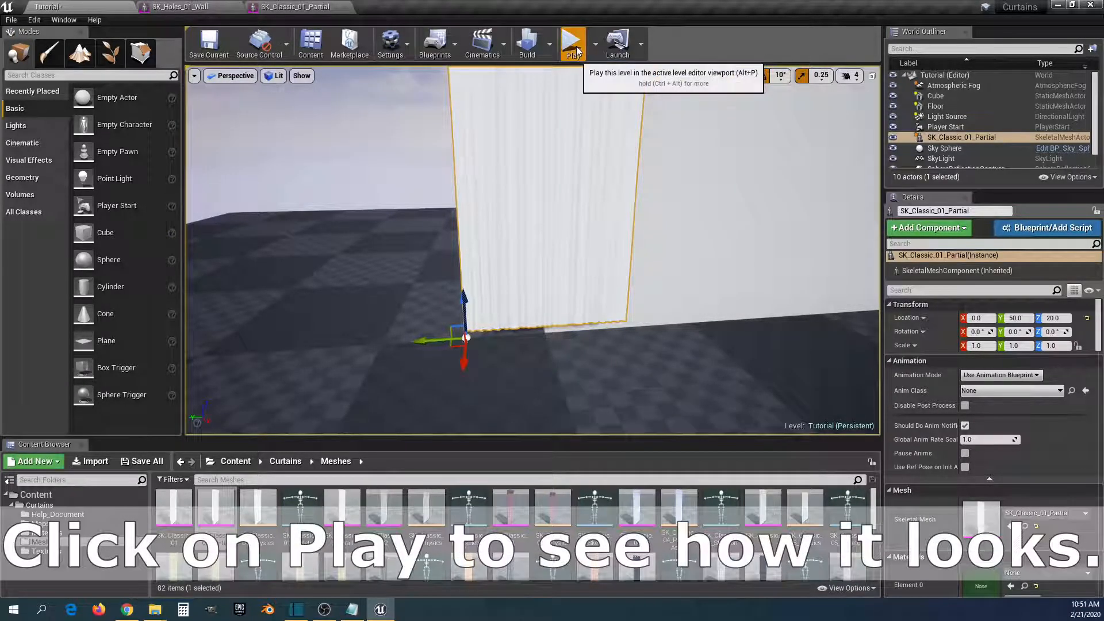
Step: Play the level and move around both sides of the SK_Classic_01_Partial curtain to check how its painted half meets the wall
click(574, 47)
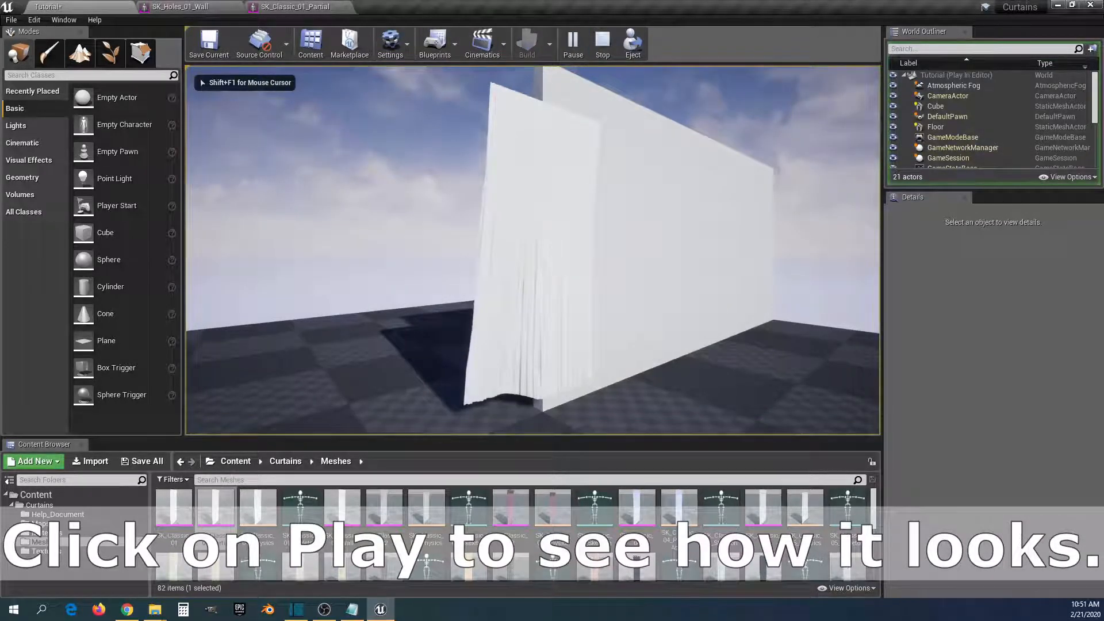
key(w)
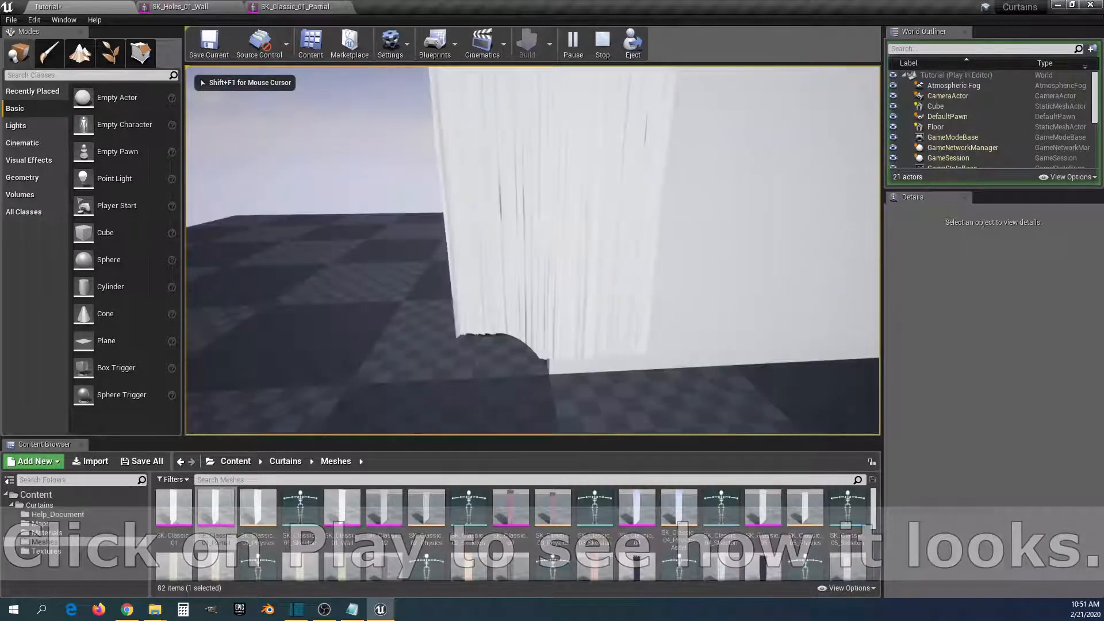
key(w)
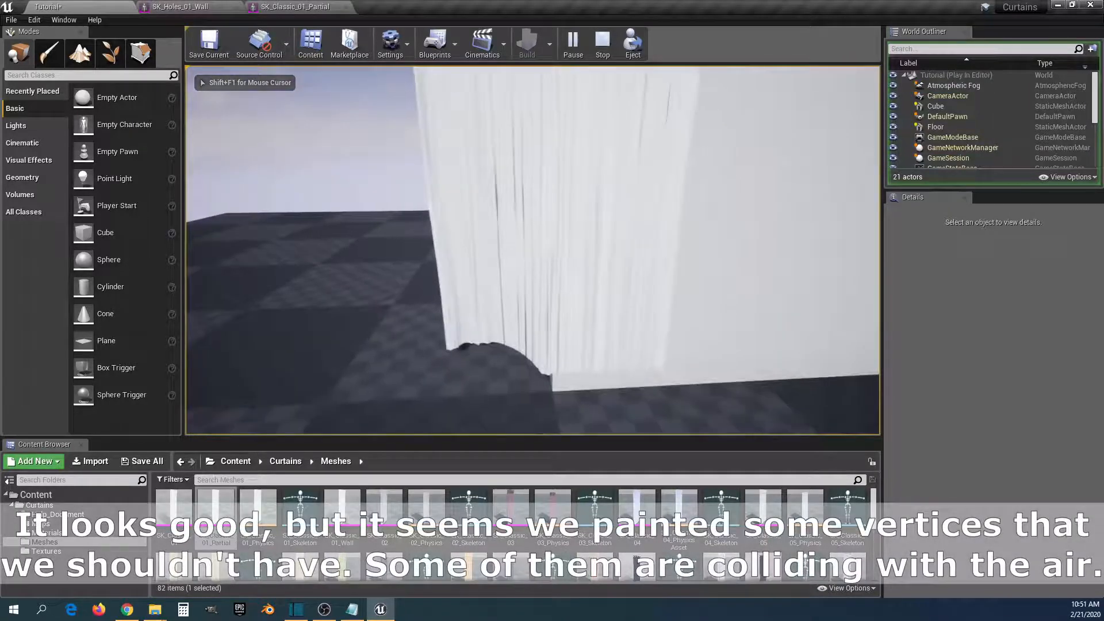
key(a)
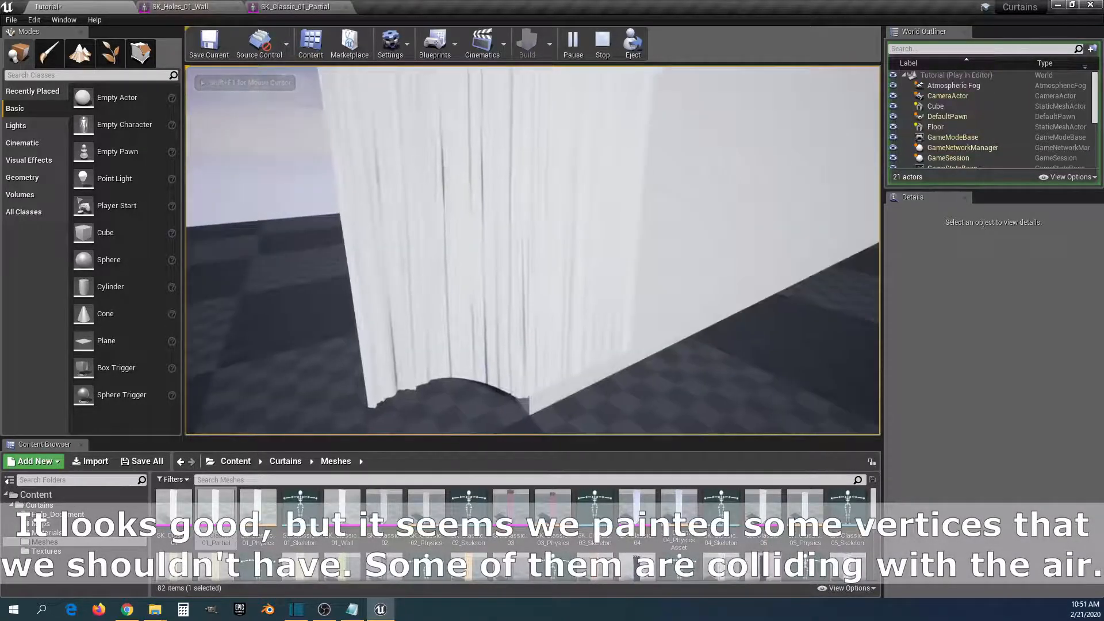
key(a)
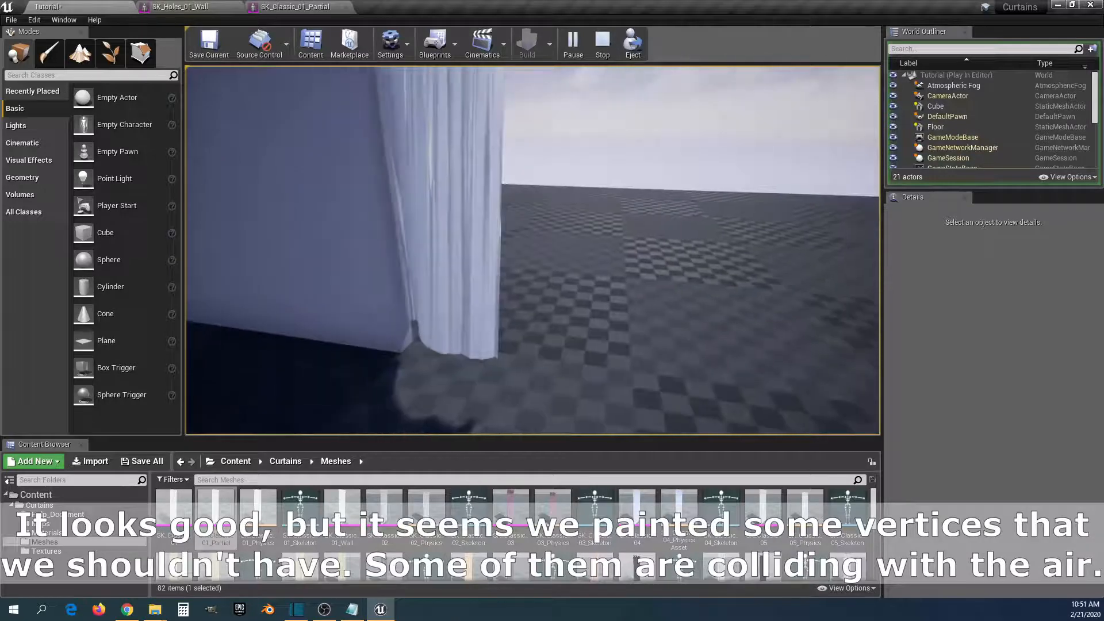
key(a)
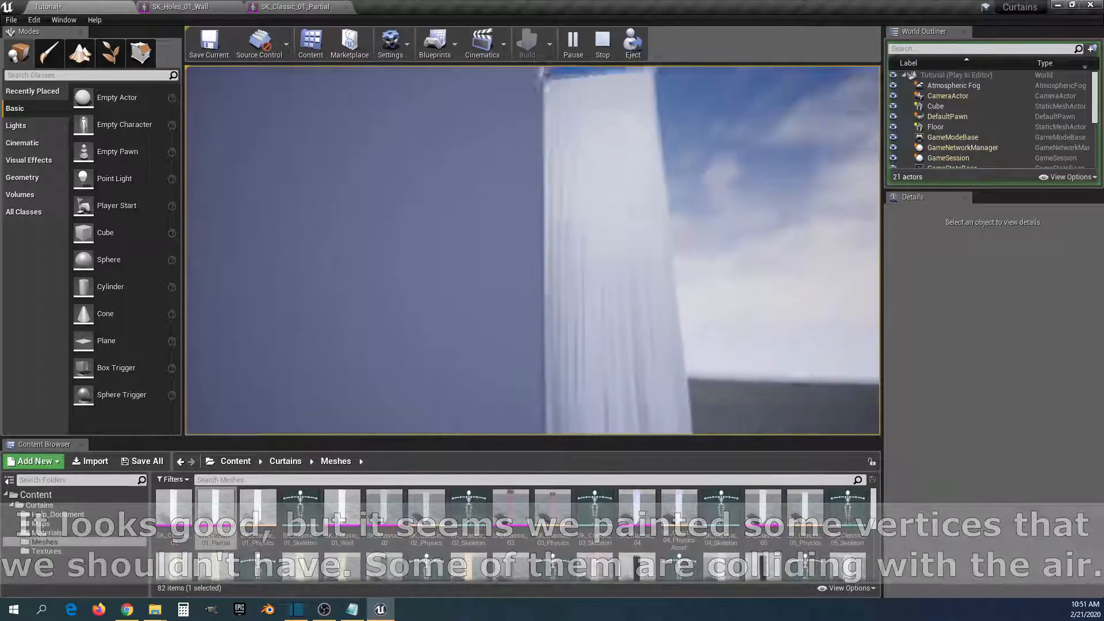
Step: Inspect the lower edge of the SK_Classic_01_Partial curtain beside the wall in the running level, and stop playing
key(d)
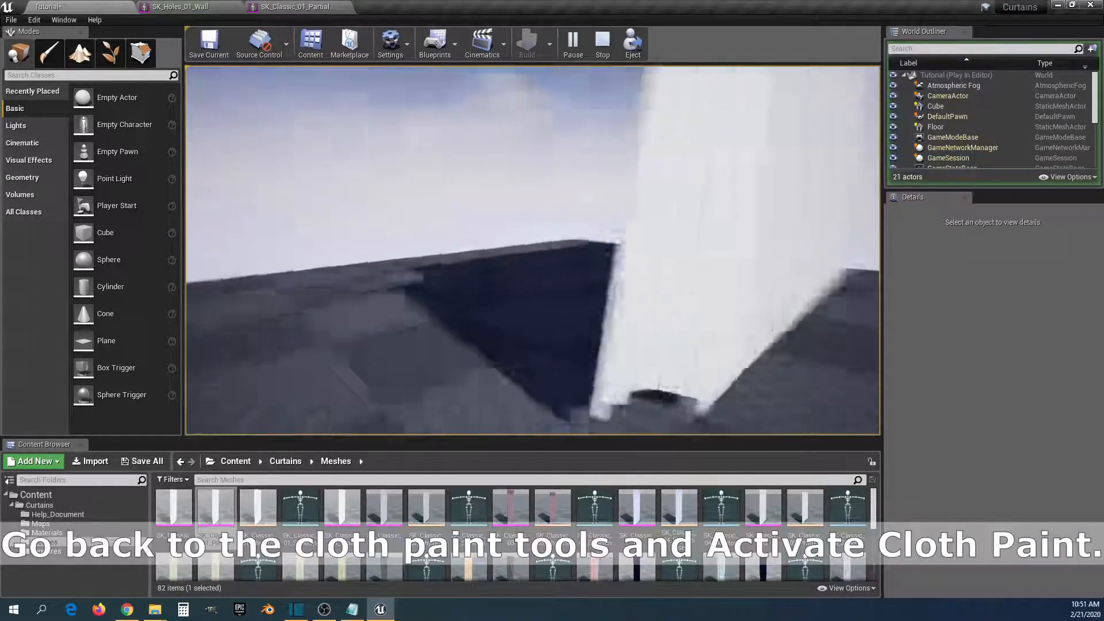
key(d)
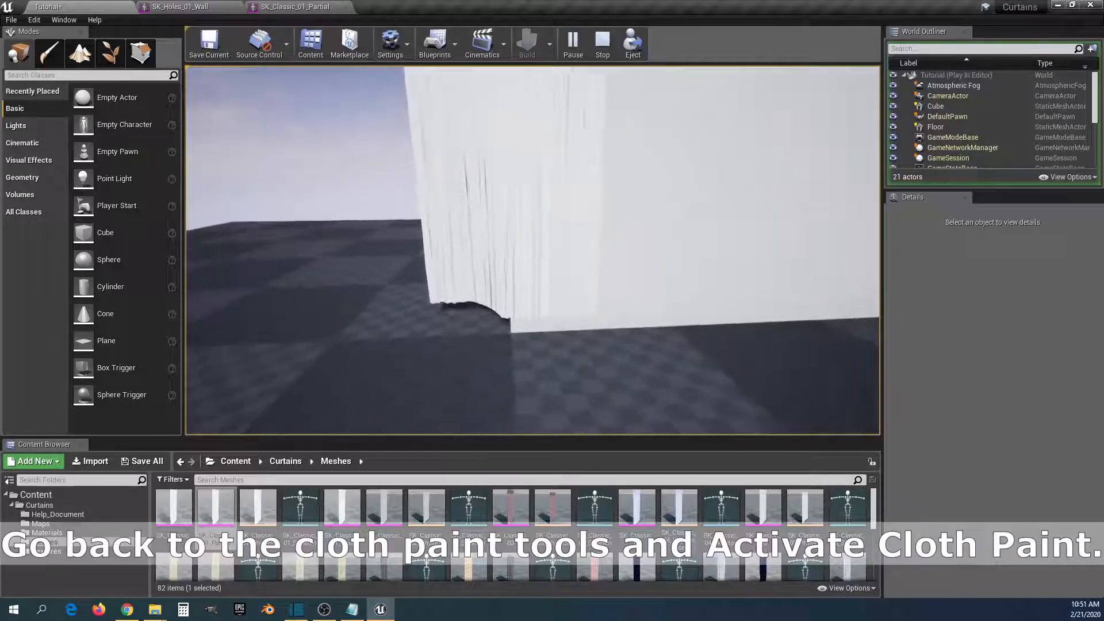
key(Escape)
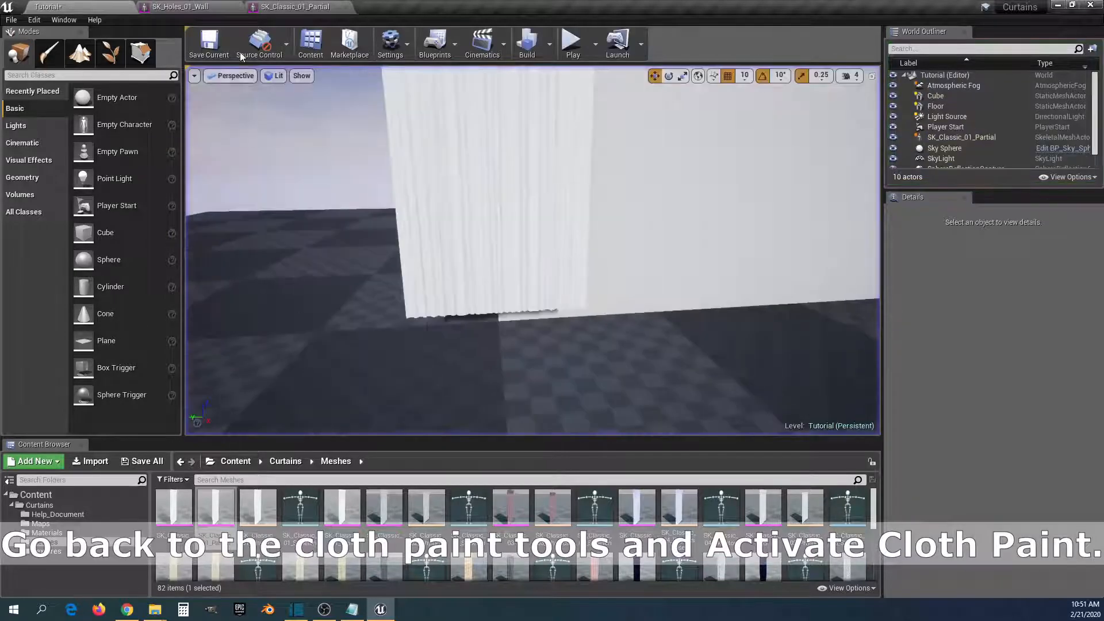
Step: Repaint the wrongly painted border vertices of SK_Classic_01_Partial with cloth value 200, deactivate cloth paint and save the mesh
click(287, 8)
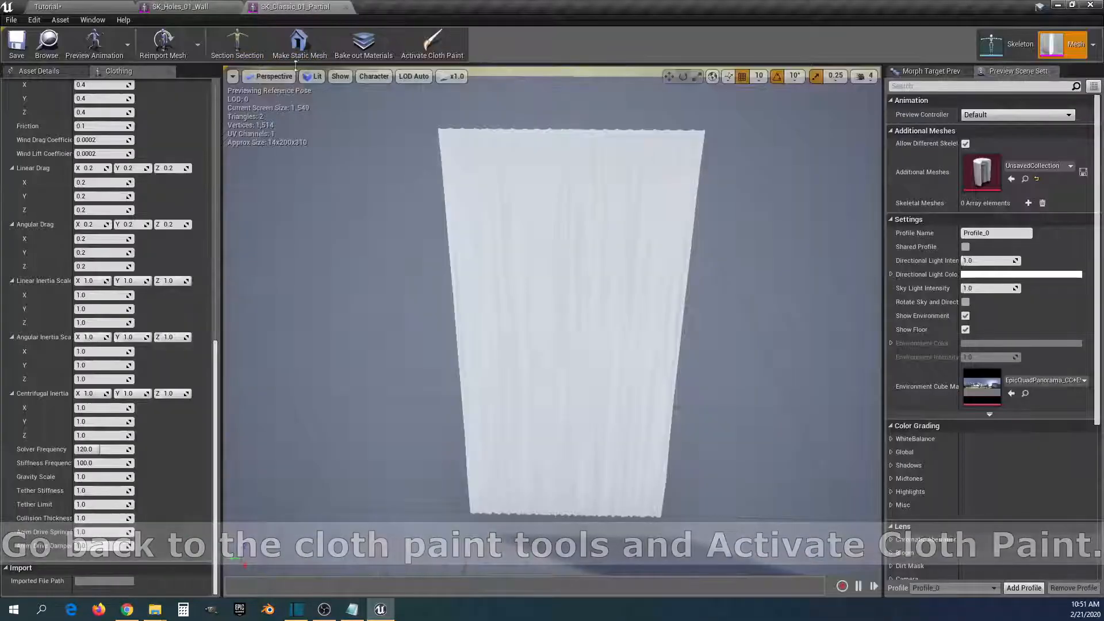
click(431, 46)
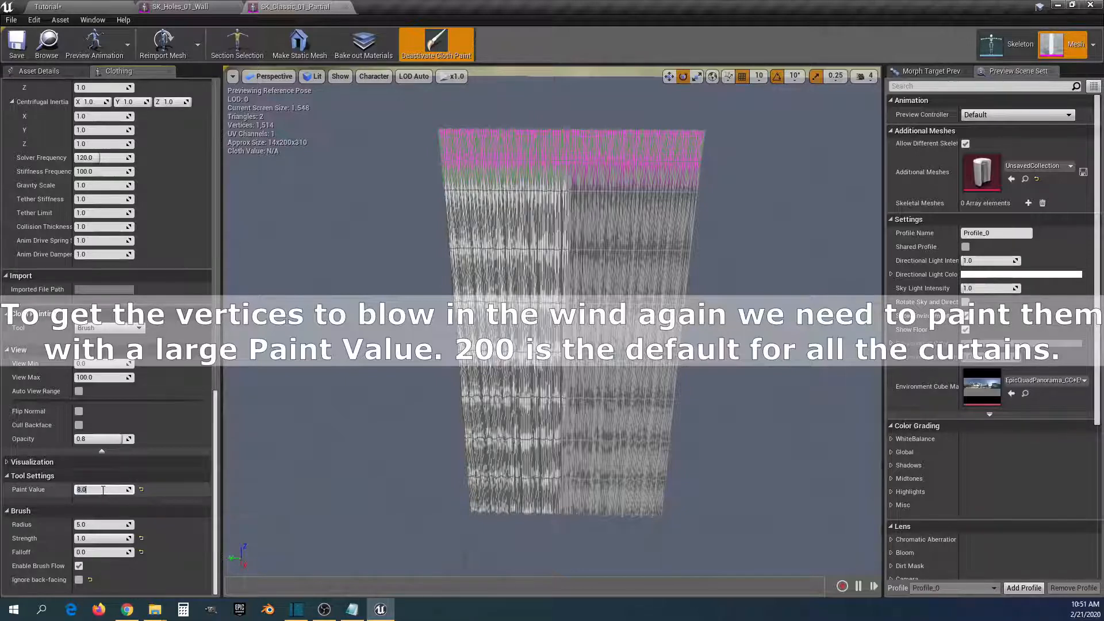
text(00)
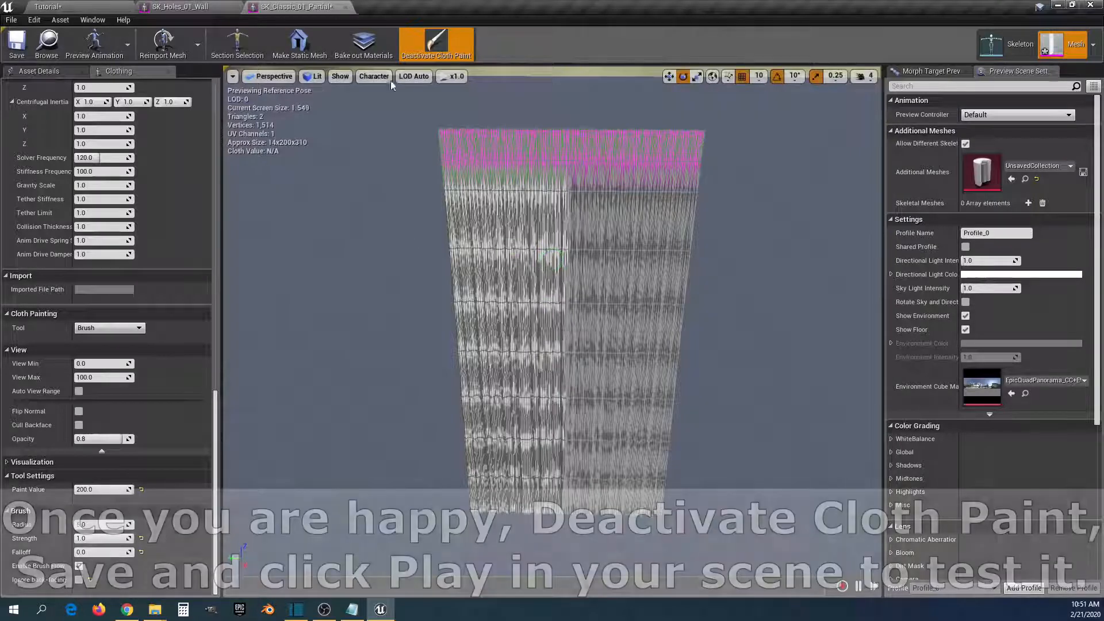
click(435, 43)
click(17, 52)
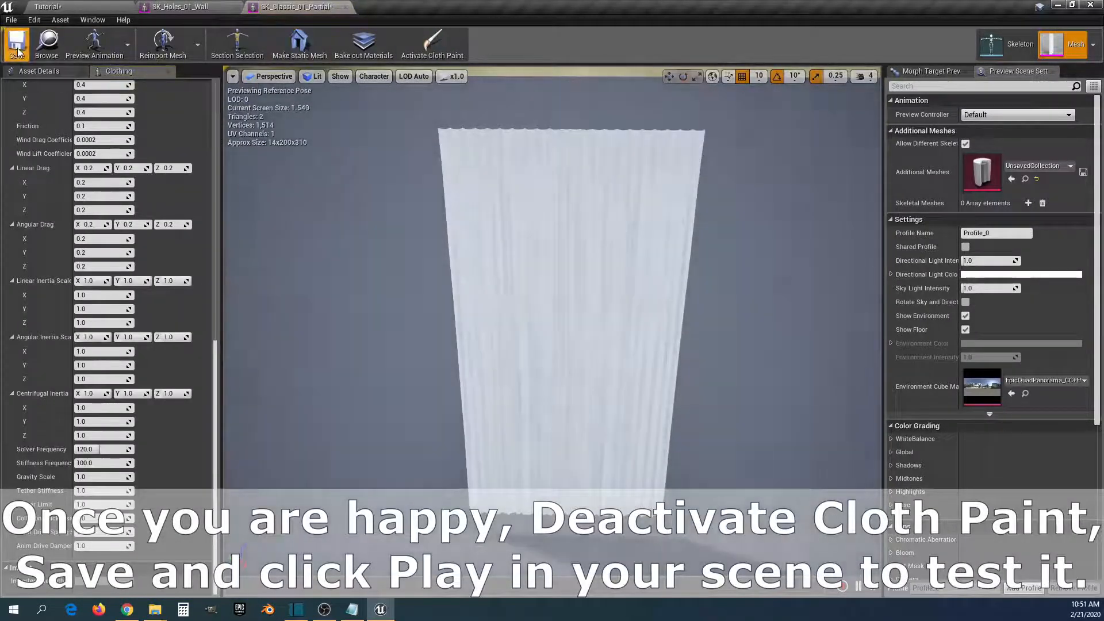
Step: Play the Tutorial level and move around both sides of the wall to check how the repainted curtain blows
click(60, 8)
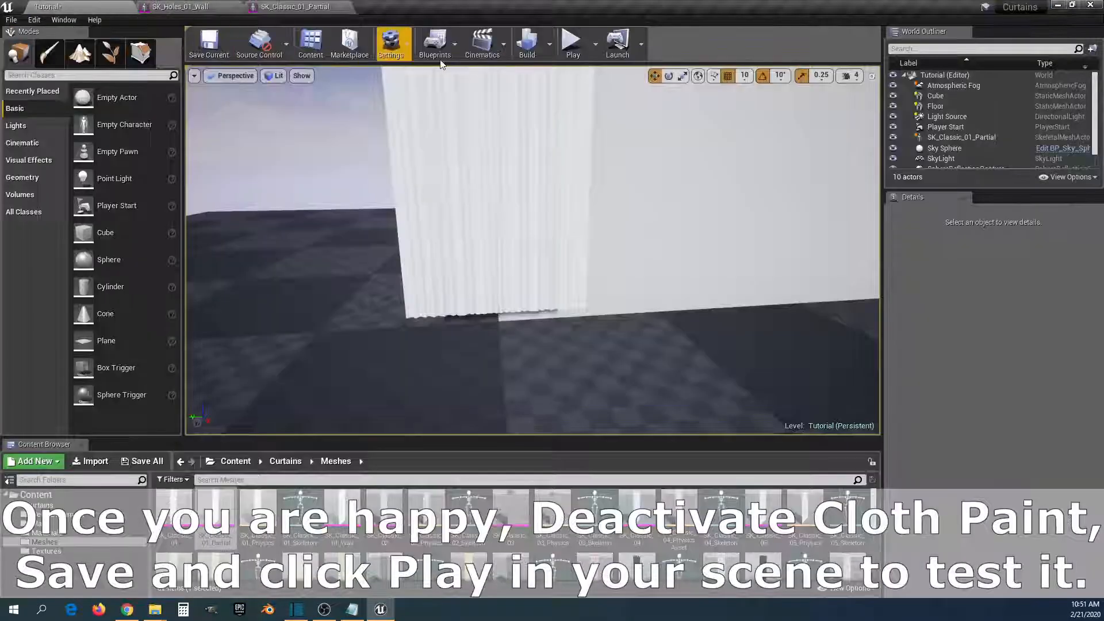
click(573, 43)
click(657, 363)
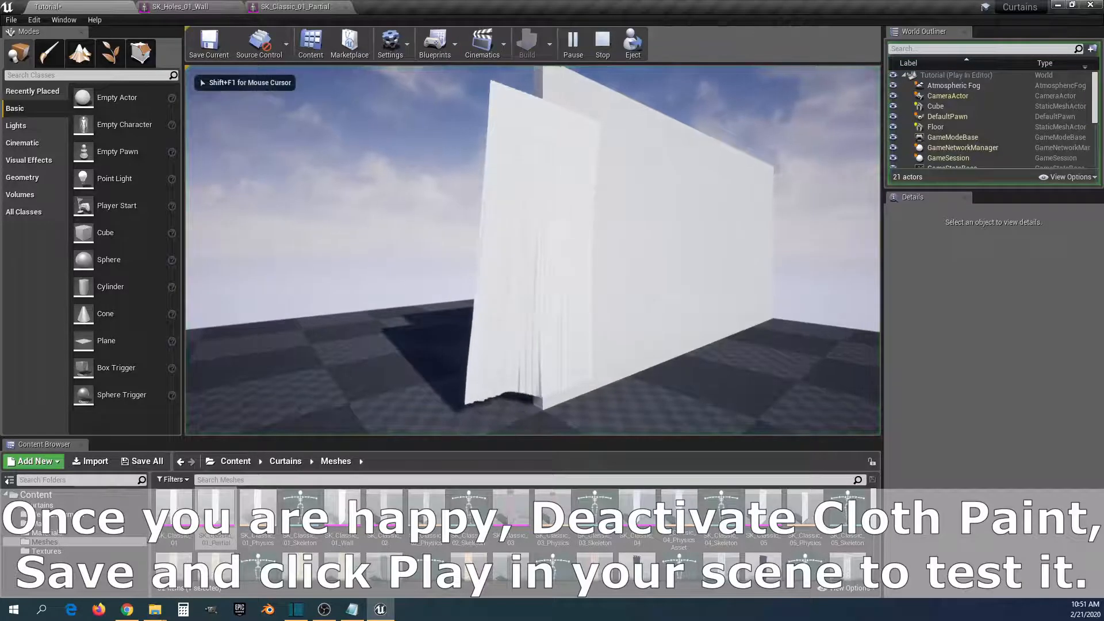
key(w)
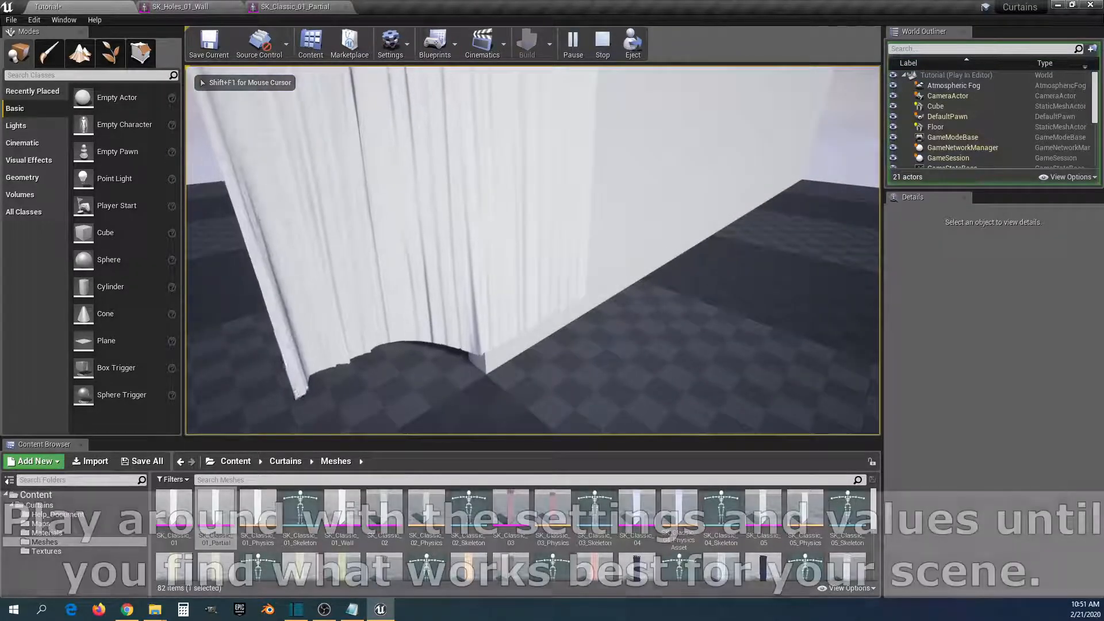
key(w)
key(w)
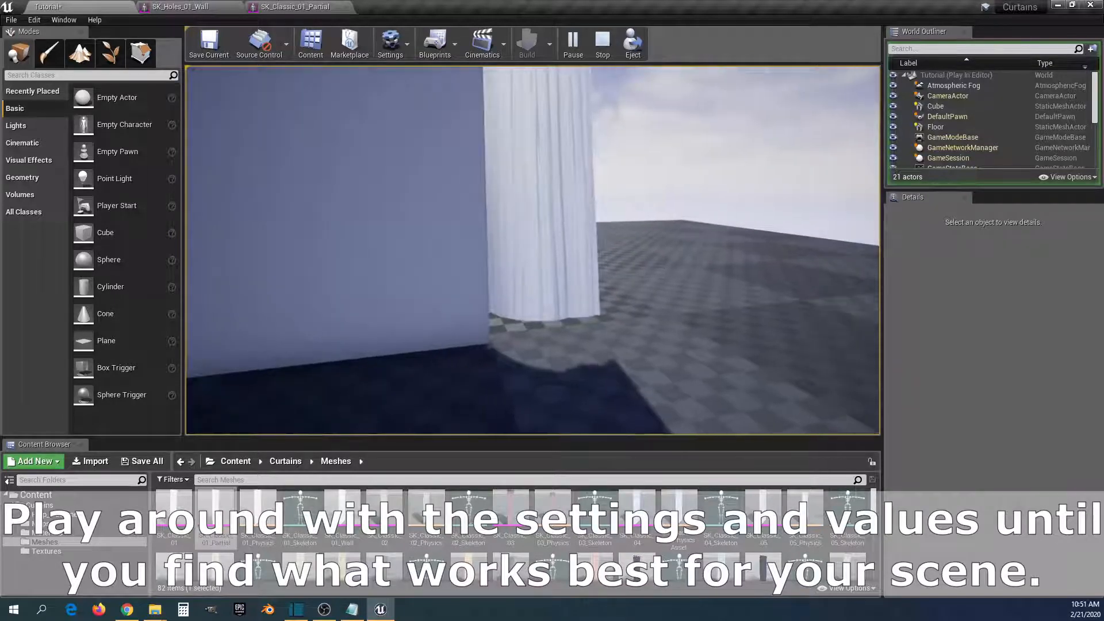
key(d)
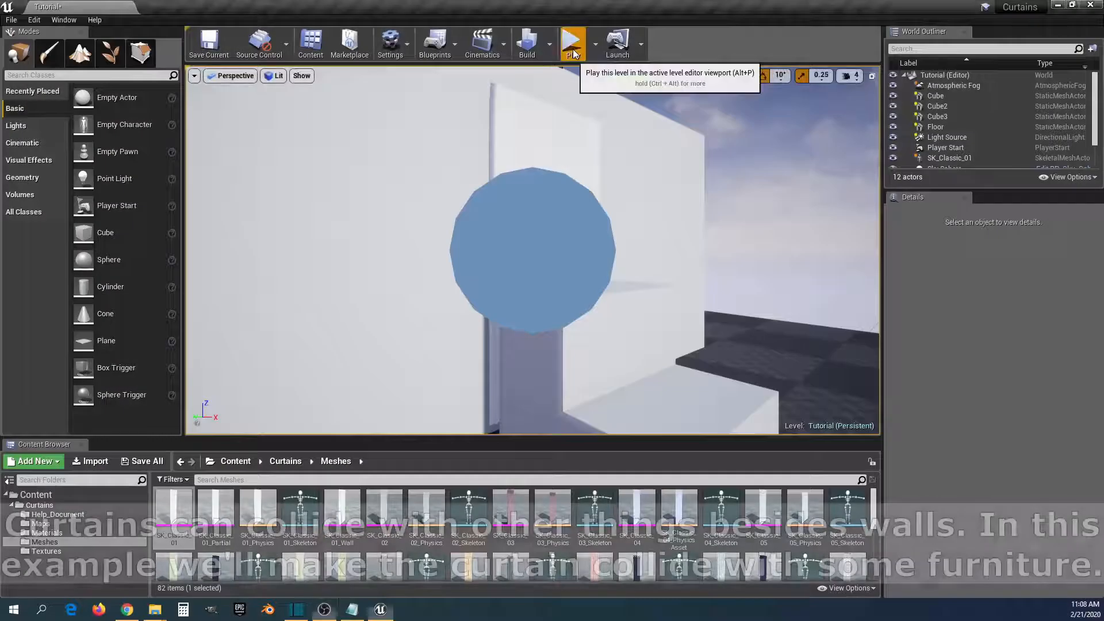
Step: Play the level with the box furniture and examine from the side and above how the SK_Classic_01 curtain meets it
click(571, 42)
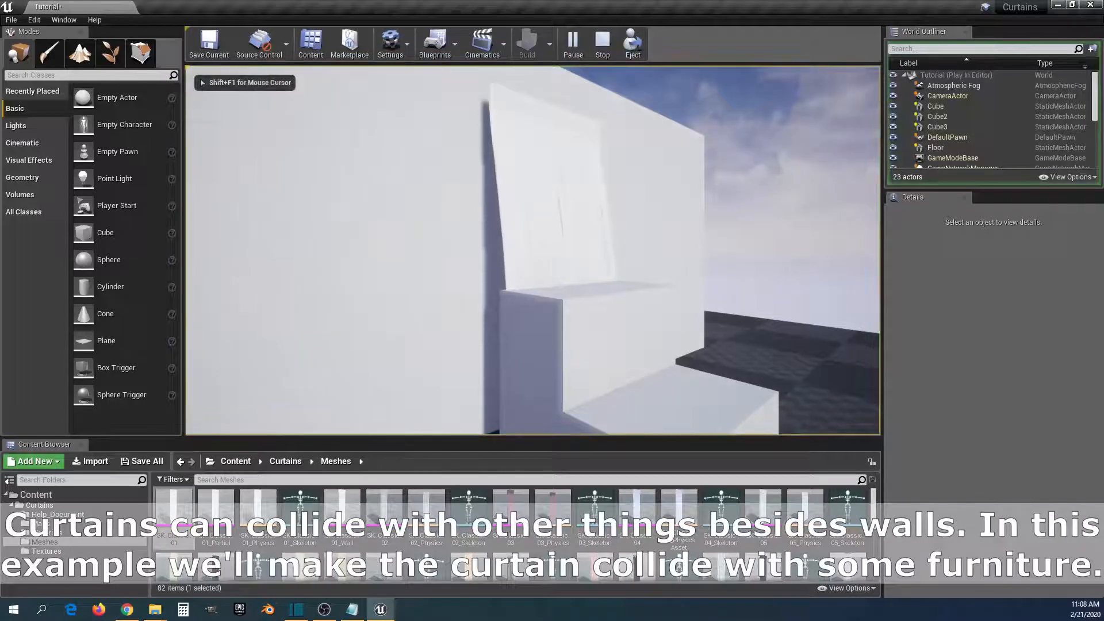
key(a)
key(w)
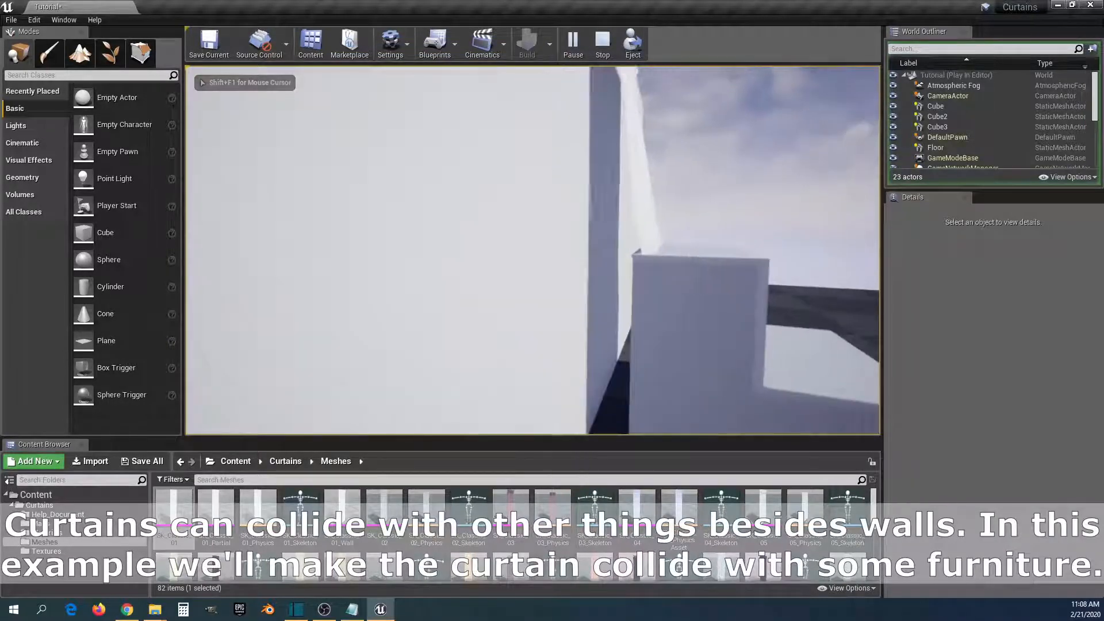
key(e)
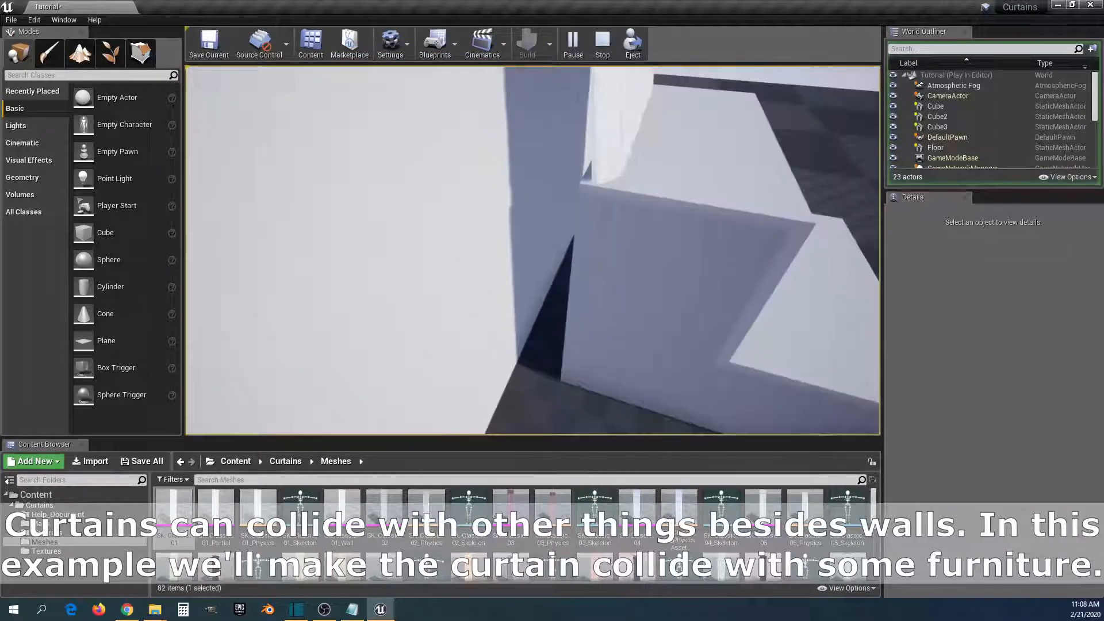
key(Escape)
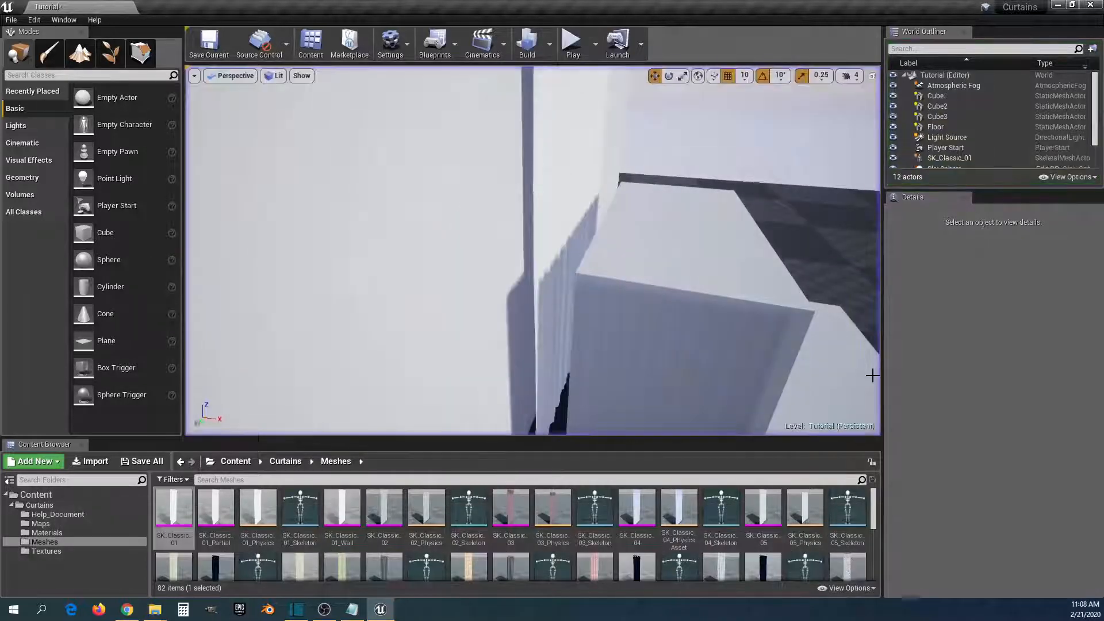
Step: Delete the SK_Classic_01 curtain behind the box furniture from the Tutorial level
key(s)
mouse_move(727, 325)
right_down()
mouse_move(799, 326)
mouse_move(727, 326)
right_up()
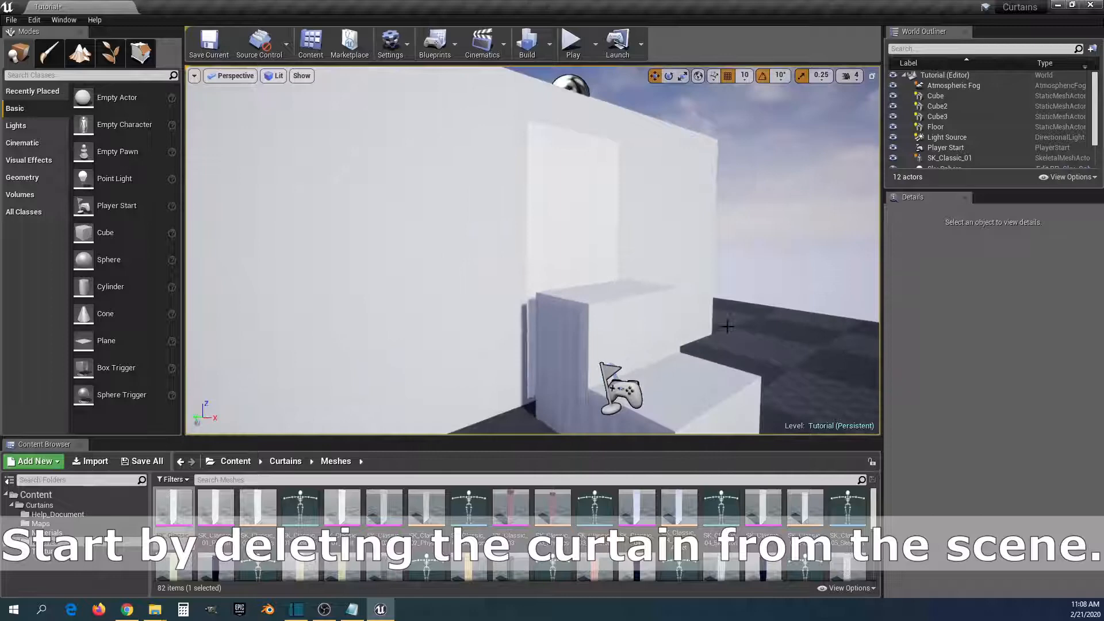
click(596, 211)
key(Delete)
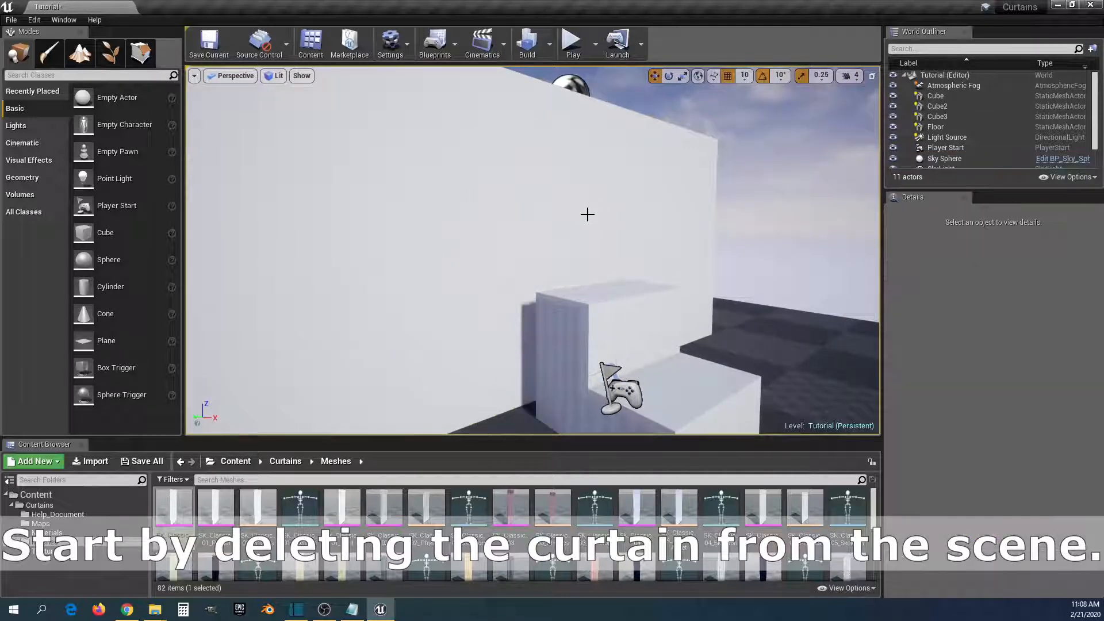
Step: Duplicate the SK_Classic_01 mesh as SK_Classic_01_Chair, and save the copy together with the Tutorial level
right_click(173, 506)
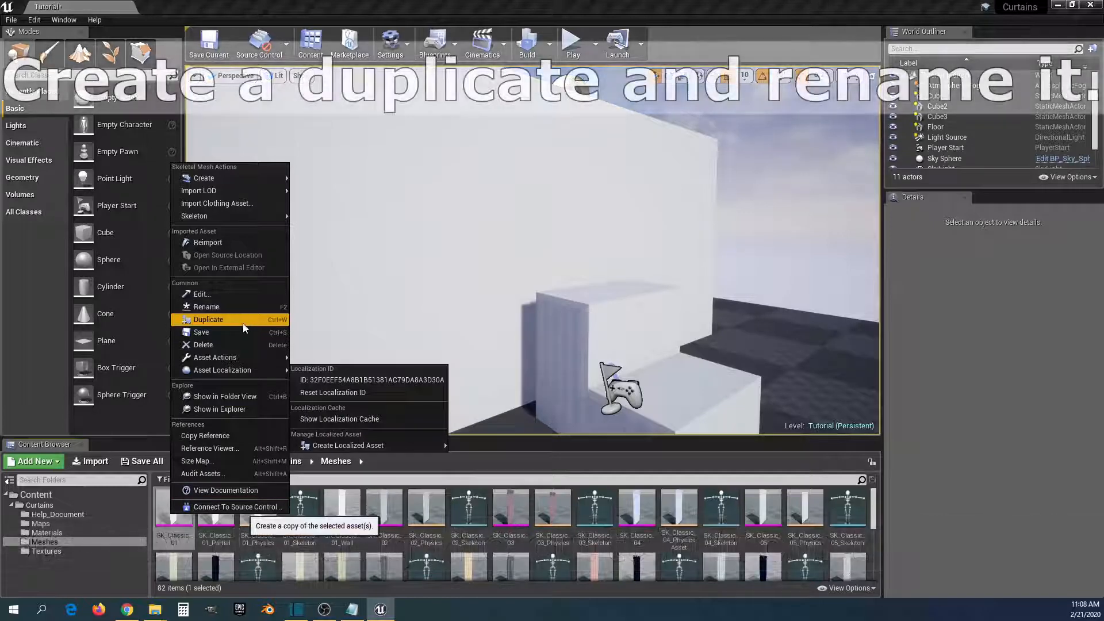
click(244, 323)
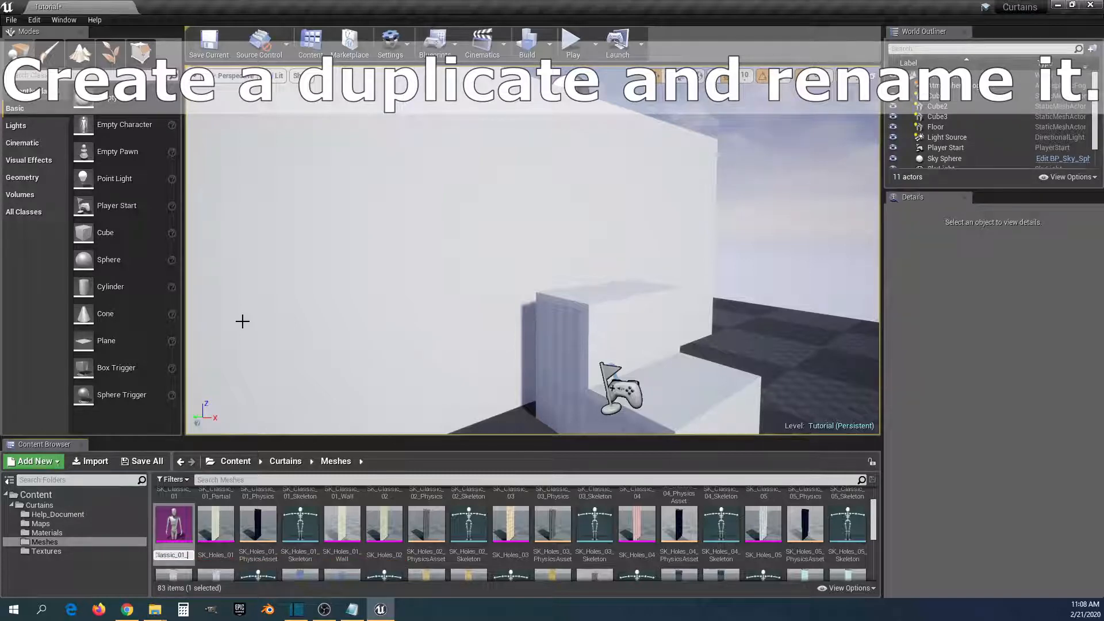
text(Chair)
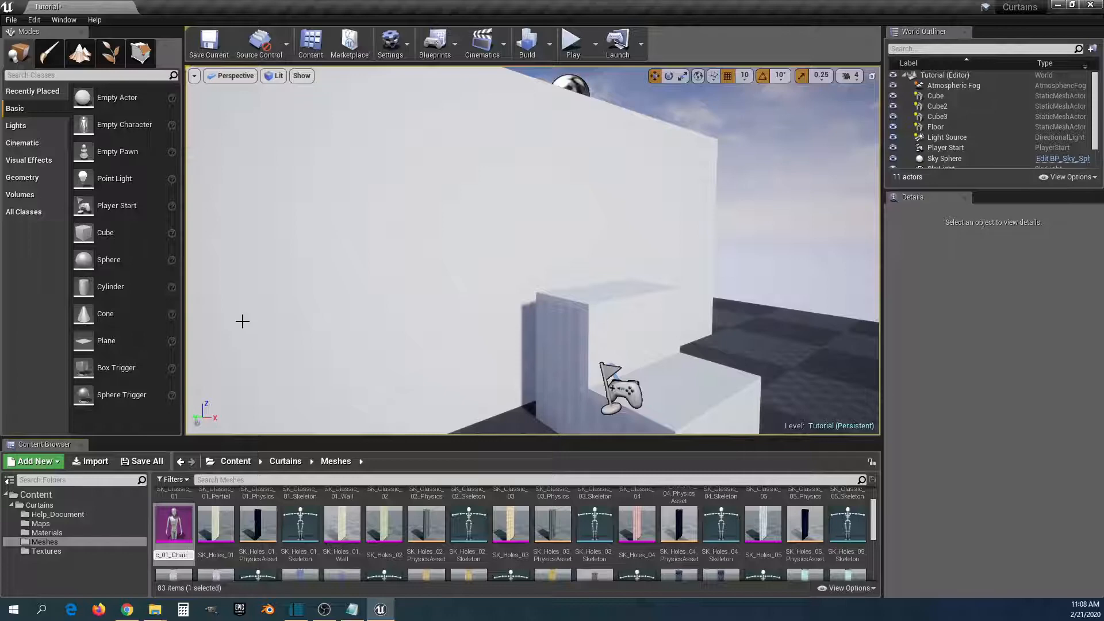
key(Return)
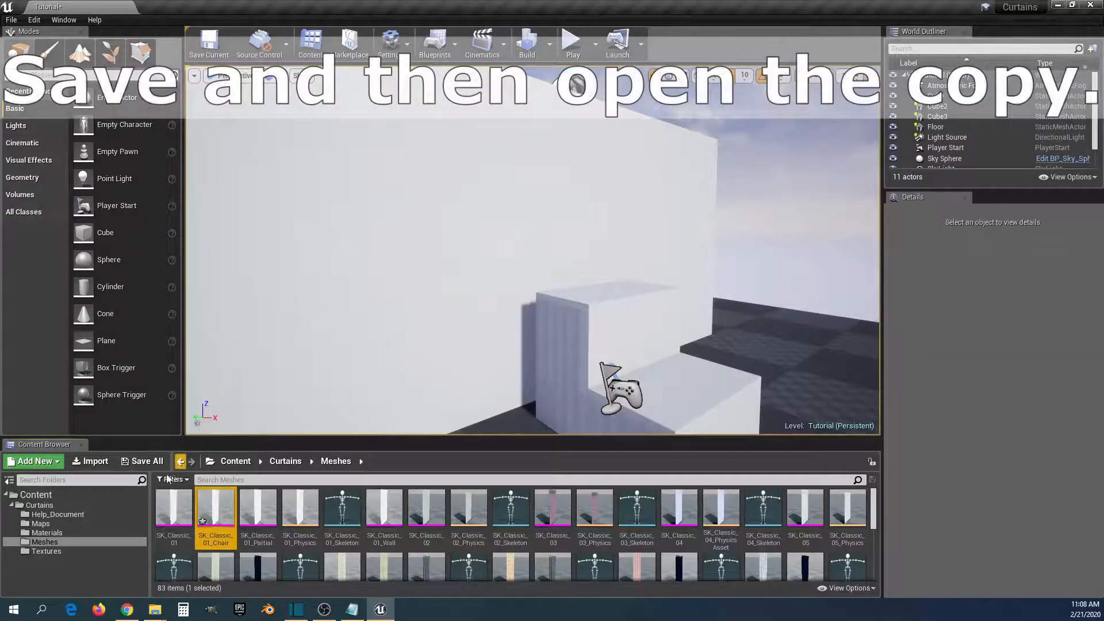
click(153, 461)
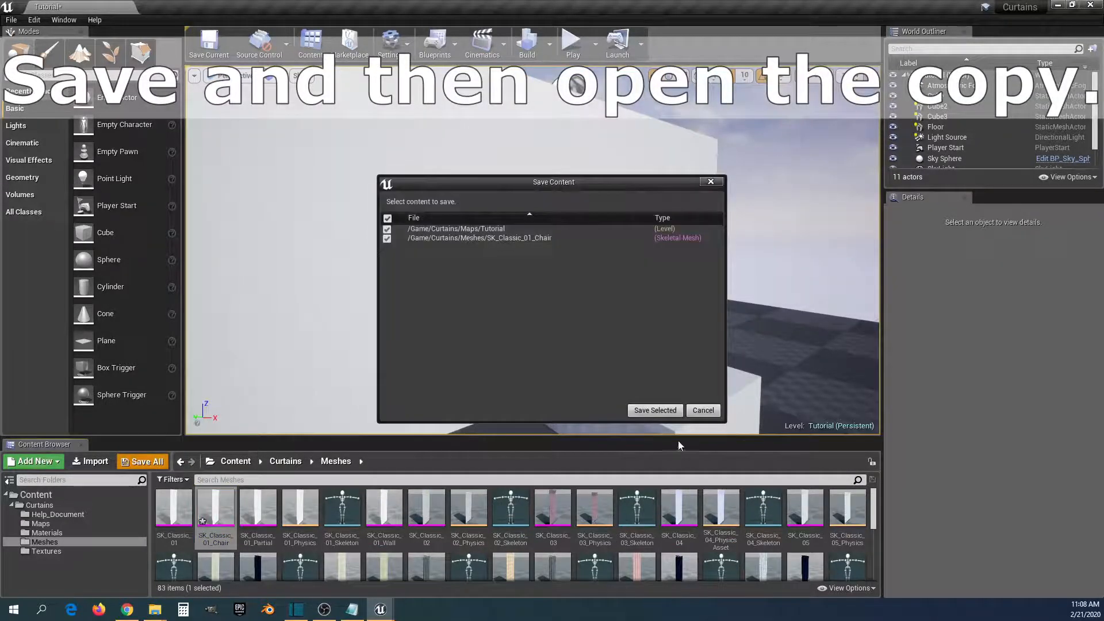
click(656, 410)
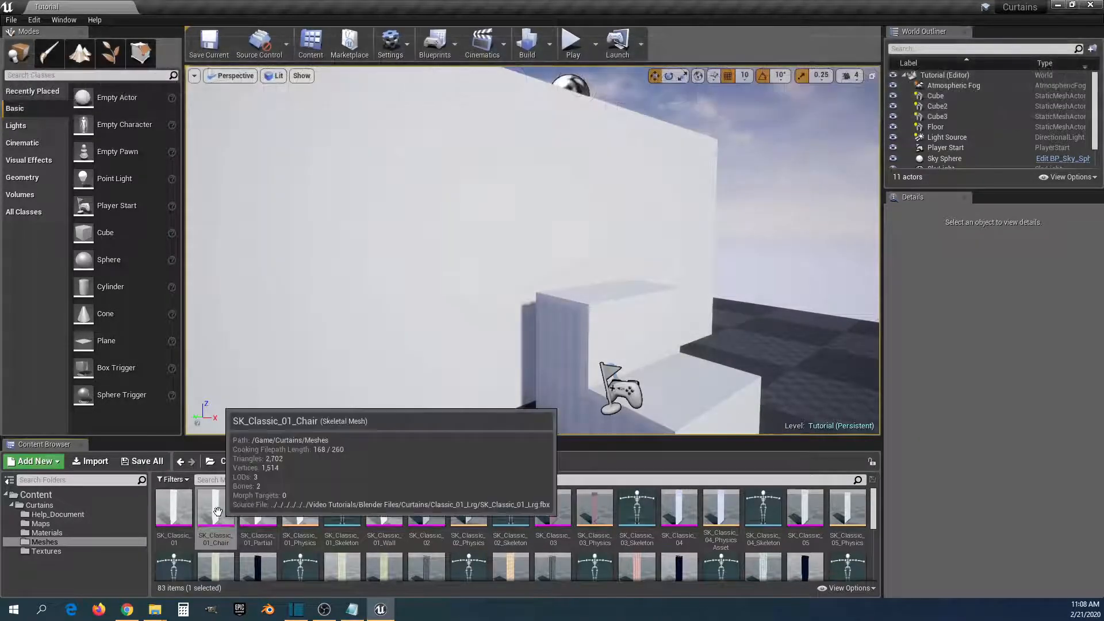
Step: Open SK_Classic_01_Chair docked beside the level, and activate cloth paint for the clothing data SK_Classic_01_Lrg_Clothing_0
double_click(218, 511)
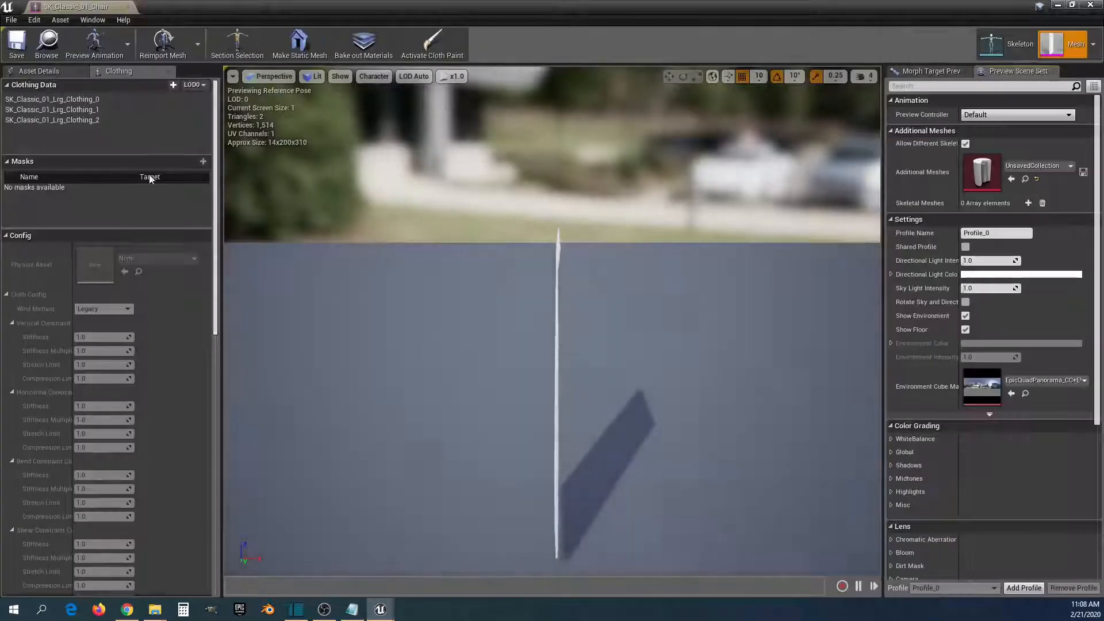
drag(78, 7, 193, 10)
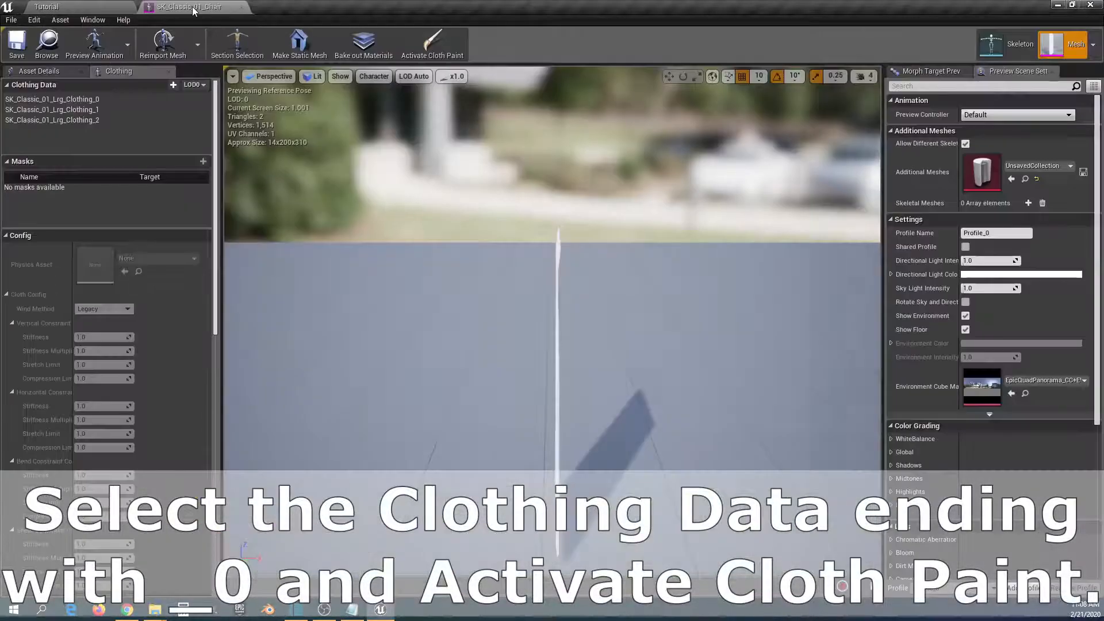
click(91, 102)
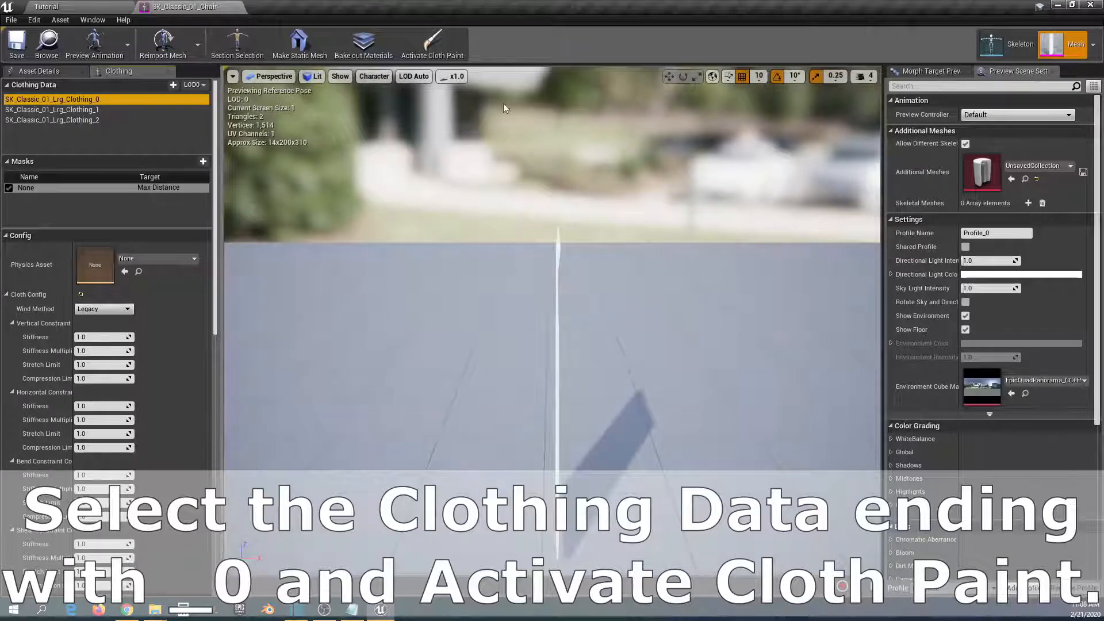
click(426, 51)
click(428, 48)
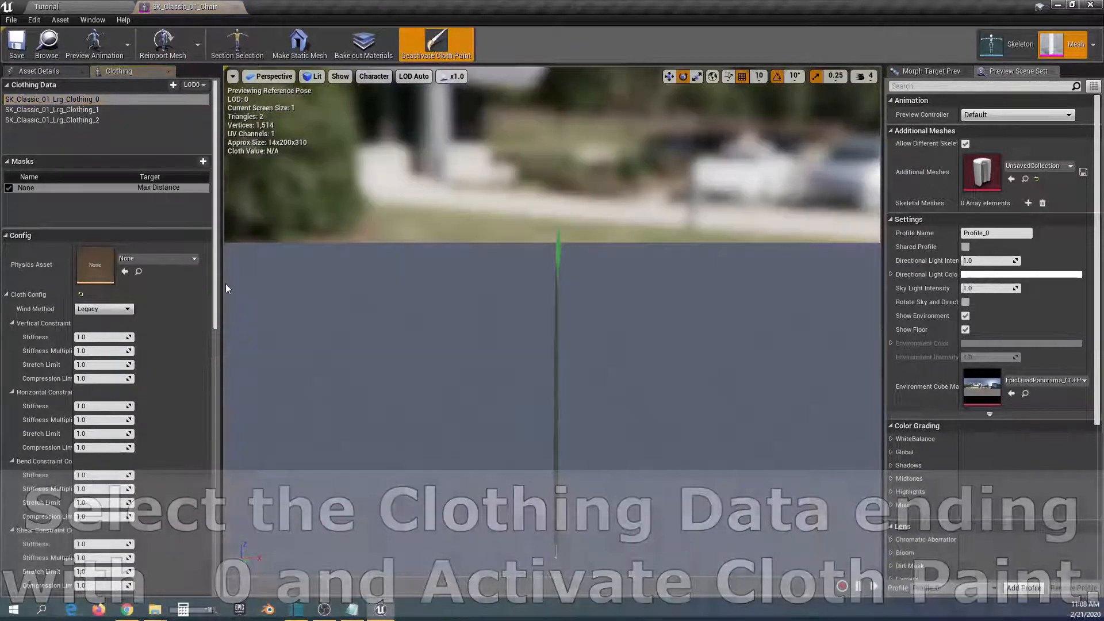
Step: Set the cloth paint value to 10 and the brush to strength 1 and falloff 0
scroll(171, 378, down, 15)
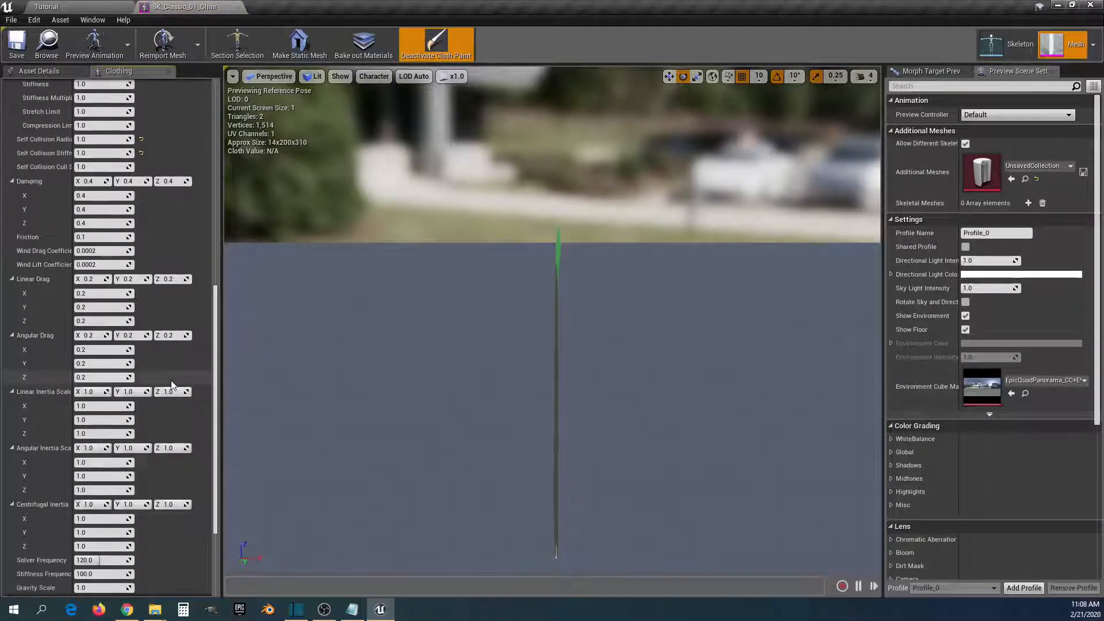
scroll(171, 381, down, 10)
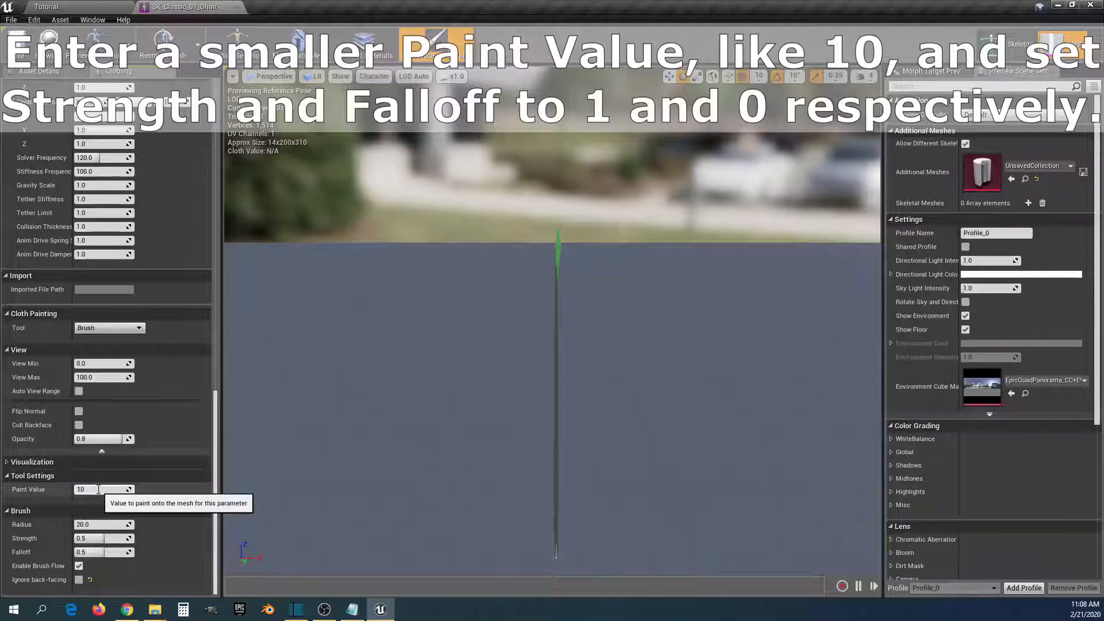
key(Tab)
key(Tab)
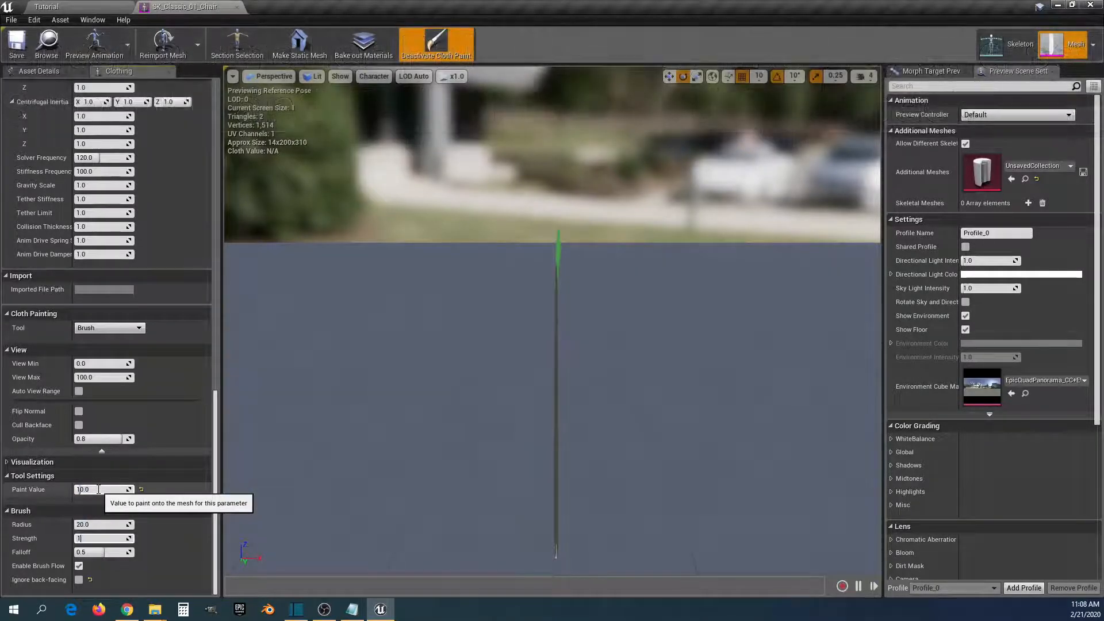
key(Tab)
text(0)
key(Return)
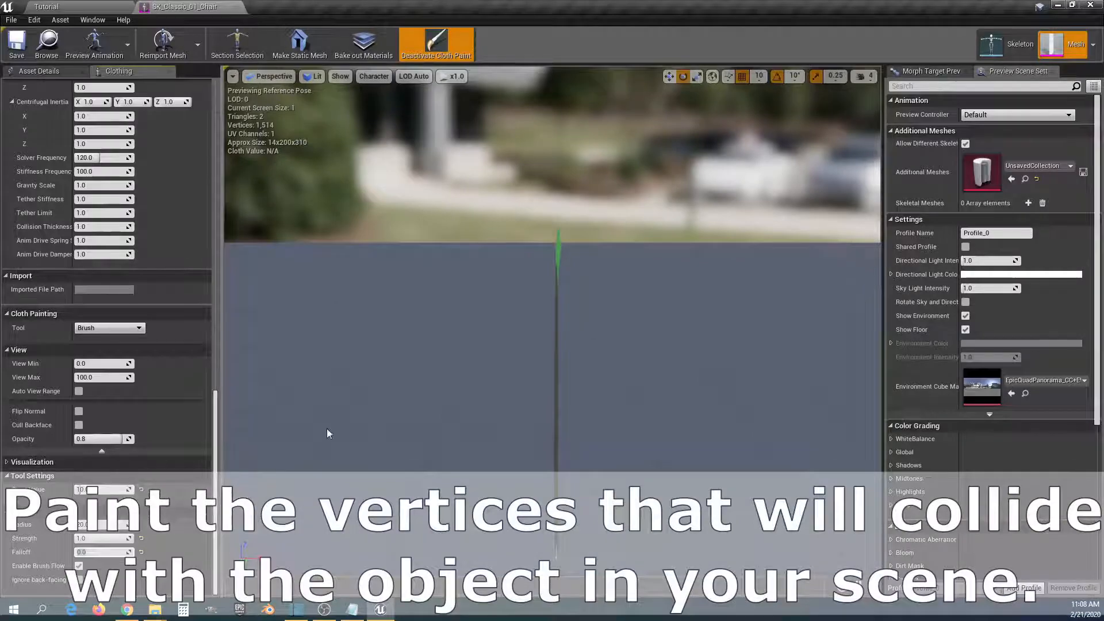
Step: Paint the curtain across its full width with value 10, from about mid-height down to the hem
right_drag(552, 287, 523, 322)
key(d)
right_drag(694, 391, 692, 356)
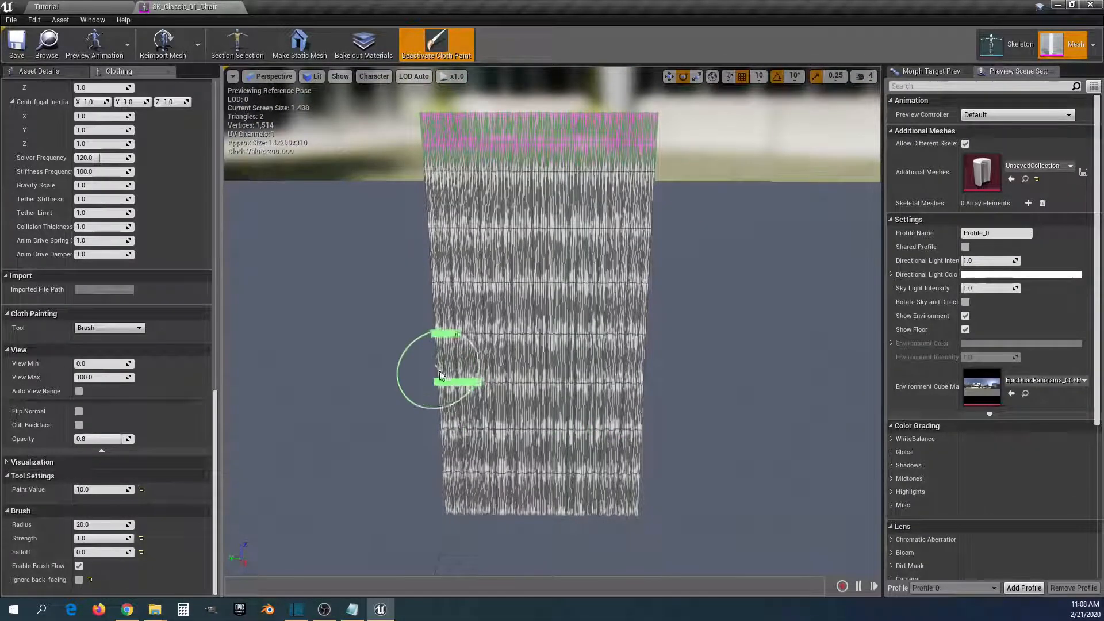
drag(443, 365, 609, 361)
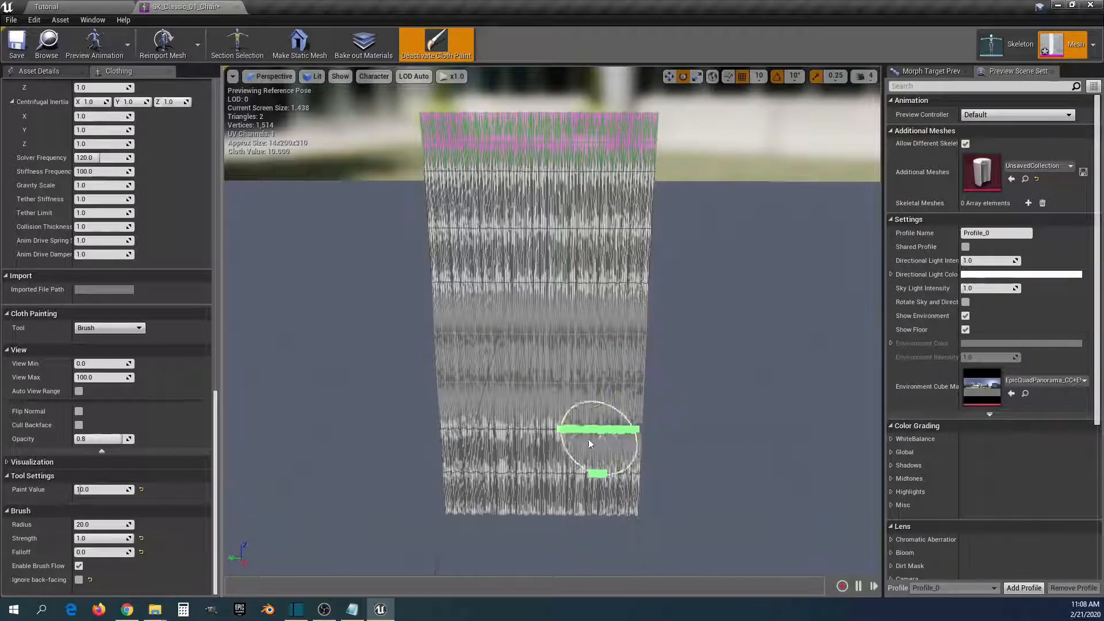
mouse_move(588, 439)
mouse_down()
mouse_move(441, 443)
mouse_move(624, 458)
mouse_up()
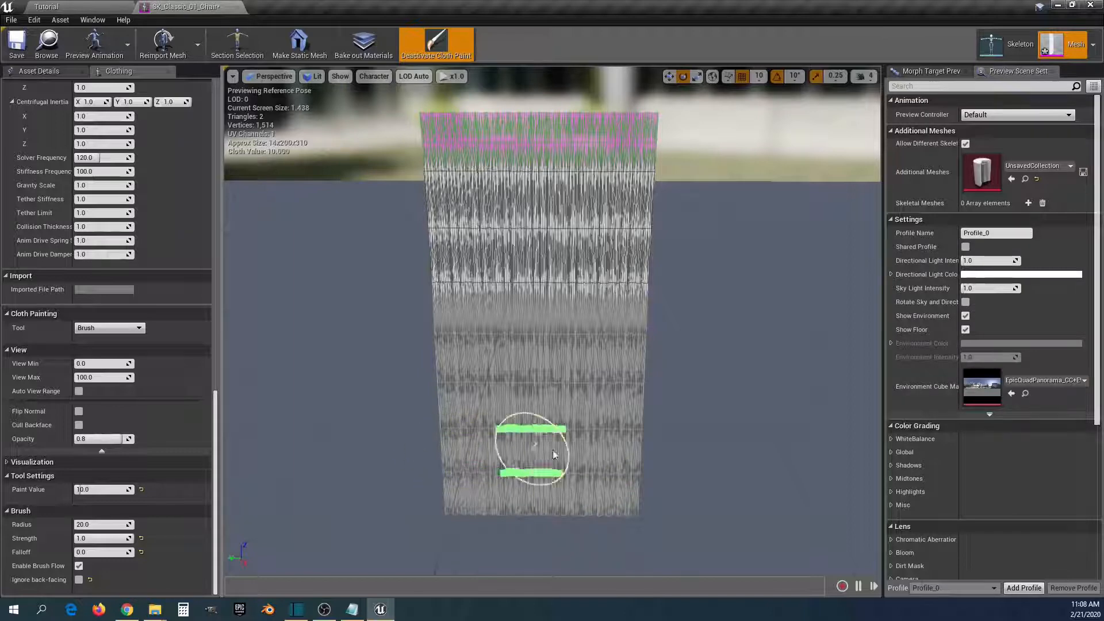
Step: Finish painting the lower curtain with value 10, deactivate cloth paint, and save the SK_Classic_01_Chair mesh
mouse_move(443, 392)
mouse_down()
mouse_move(458, 367)
mouse_move(631, 369)
mouse_move(457, 385)
mouse_up()
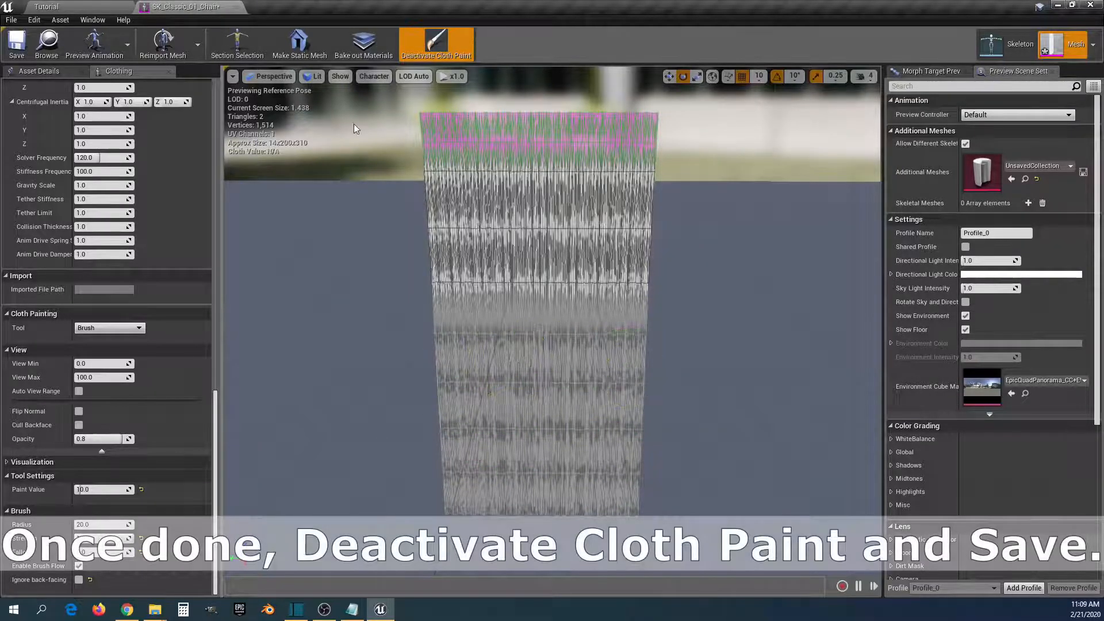
click(435, 50)
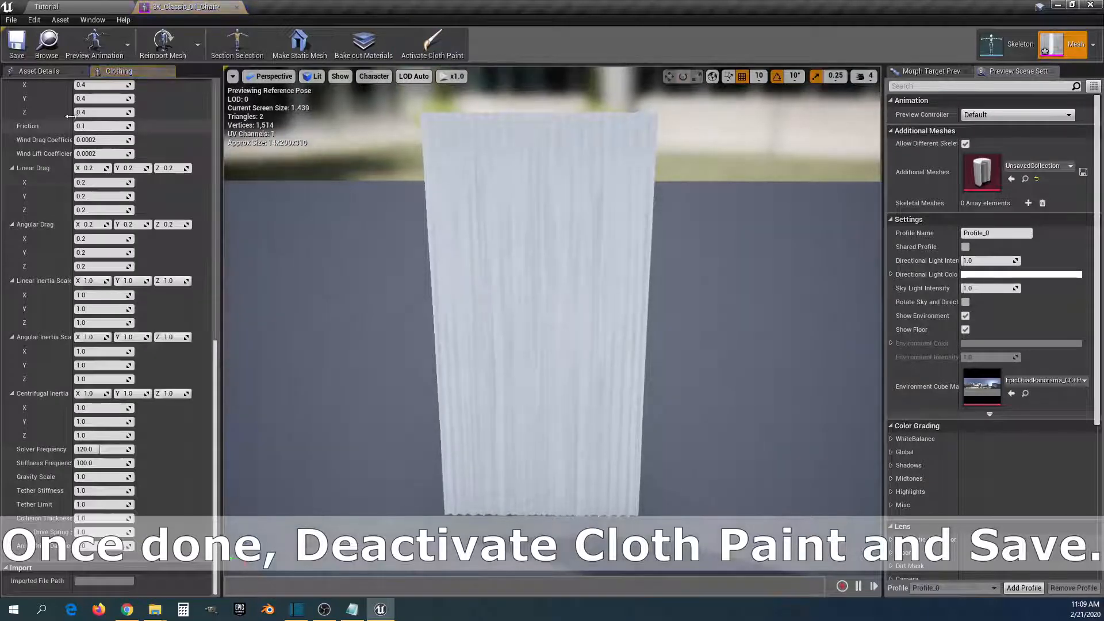
click(16, 54)
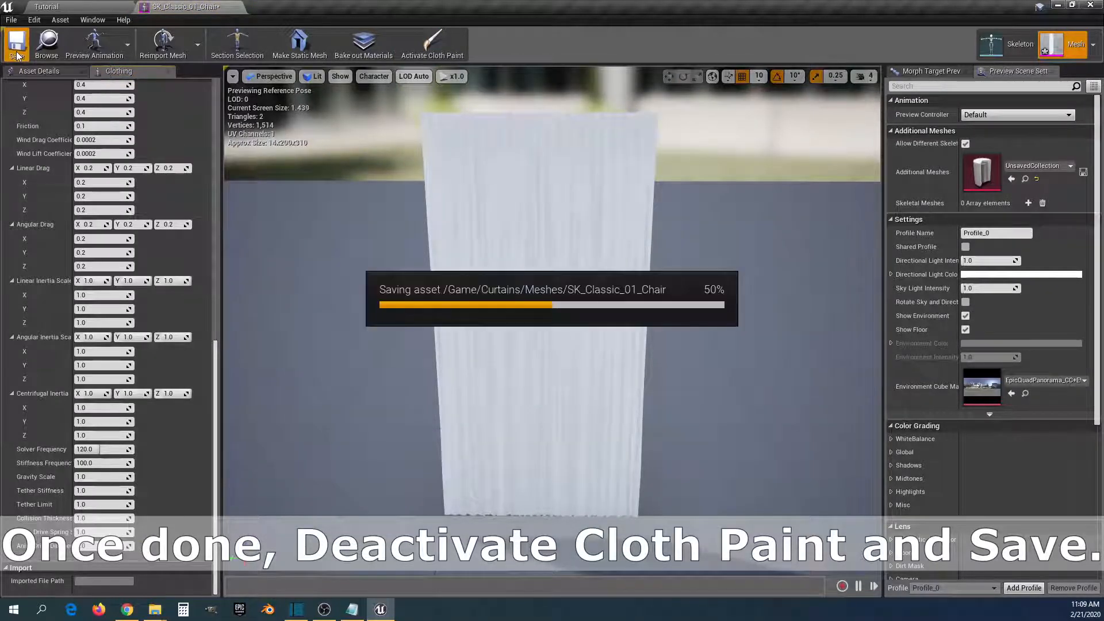
Step: Place SK_Classic_01_Chair against the wall behind the chair-shaped blocks in the Tutorial level, and play the level to check the curtain's collision
click(48, 7)
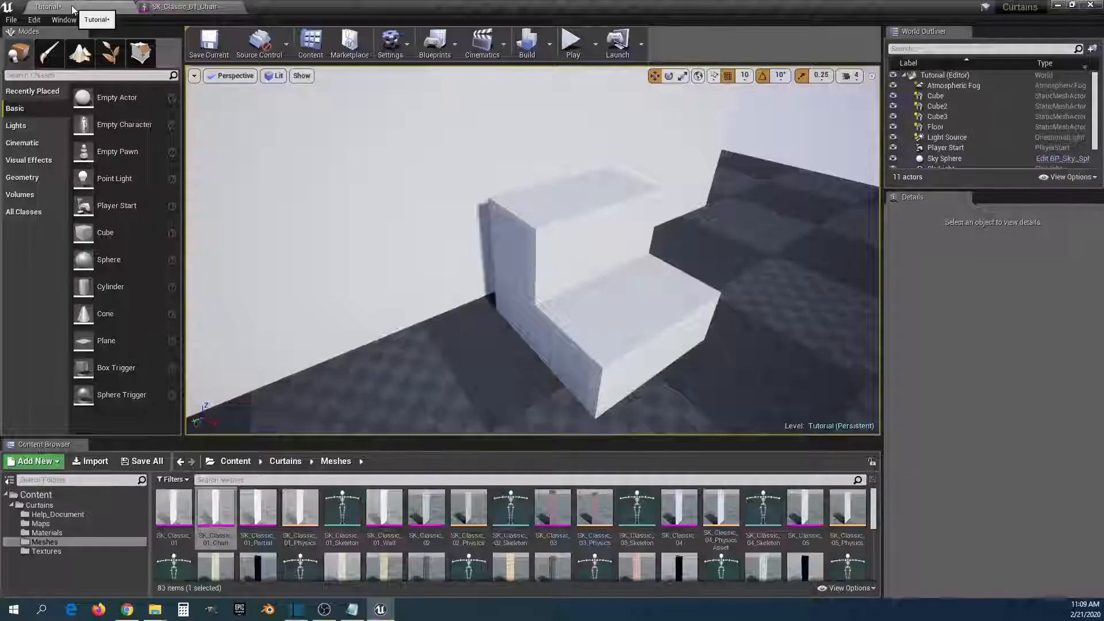
drag(210, 510, 483, 297)
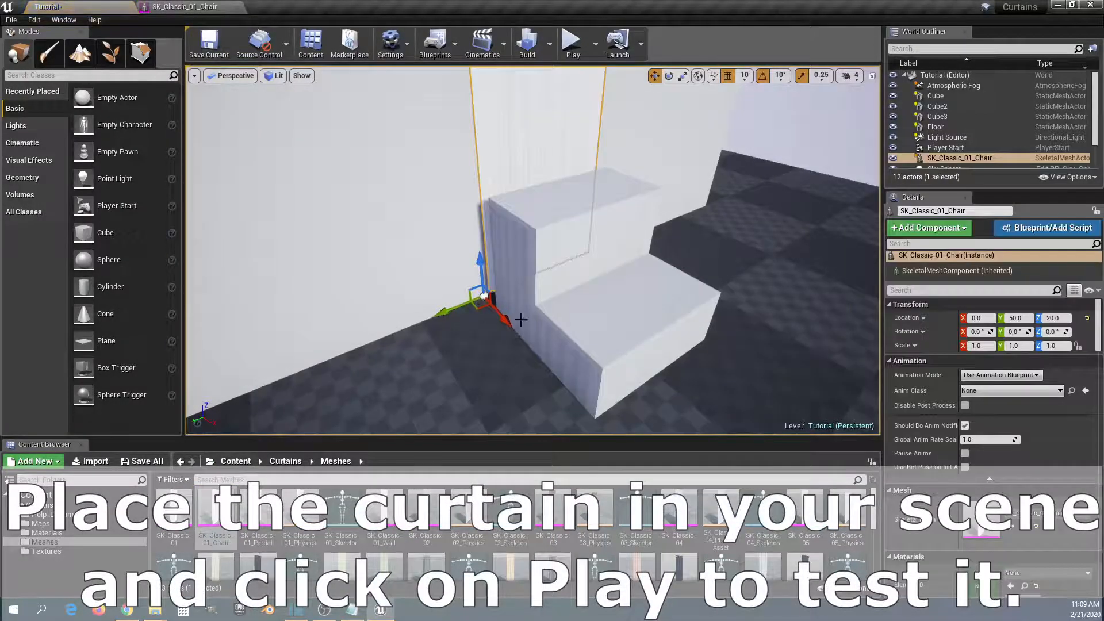
click(571, 42)
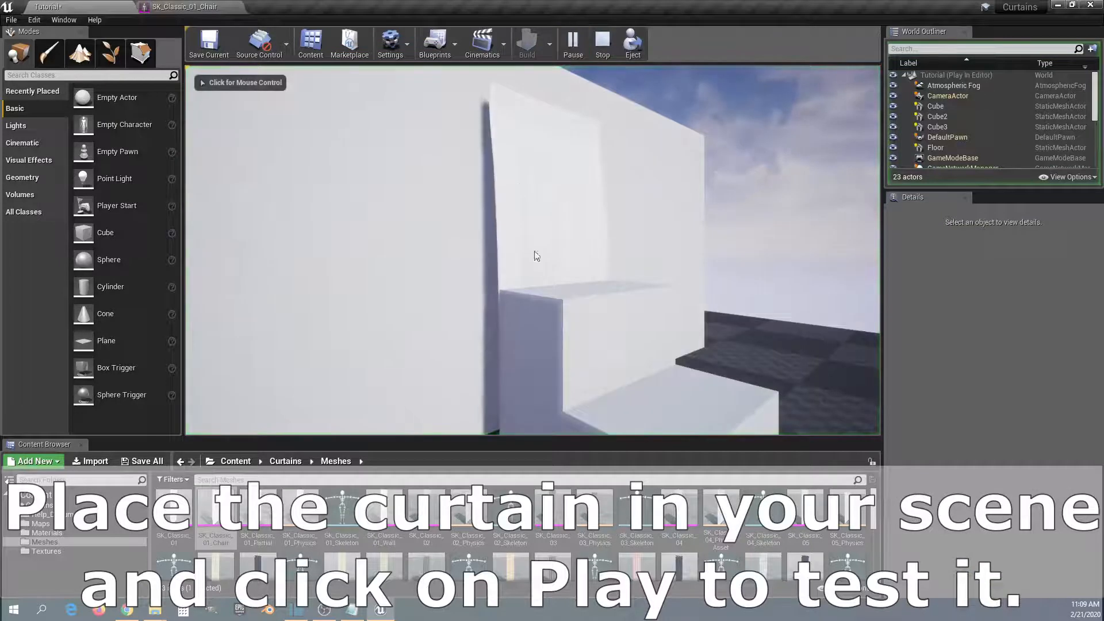
click(596, 334)
key(w)
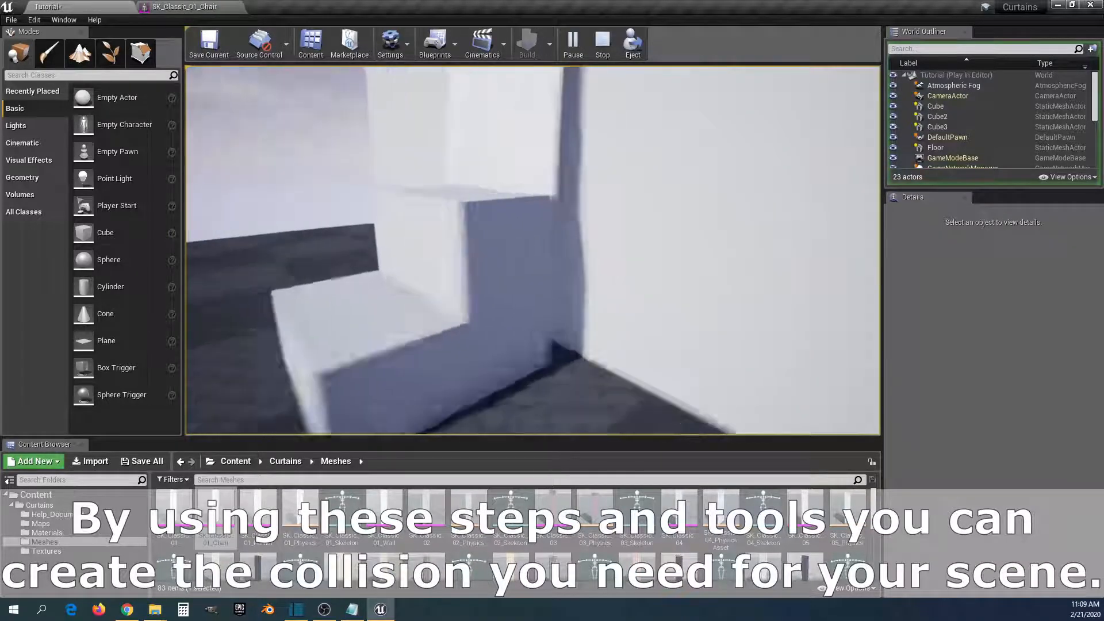
key(Escape)
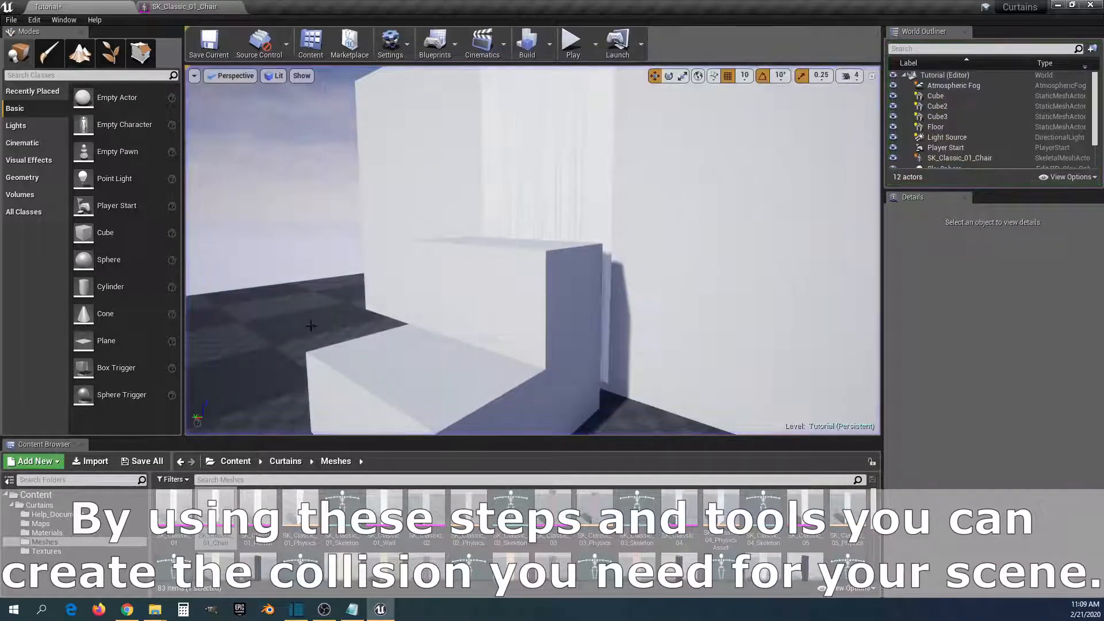